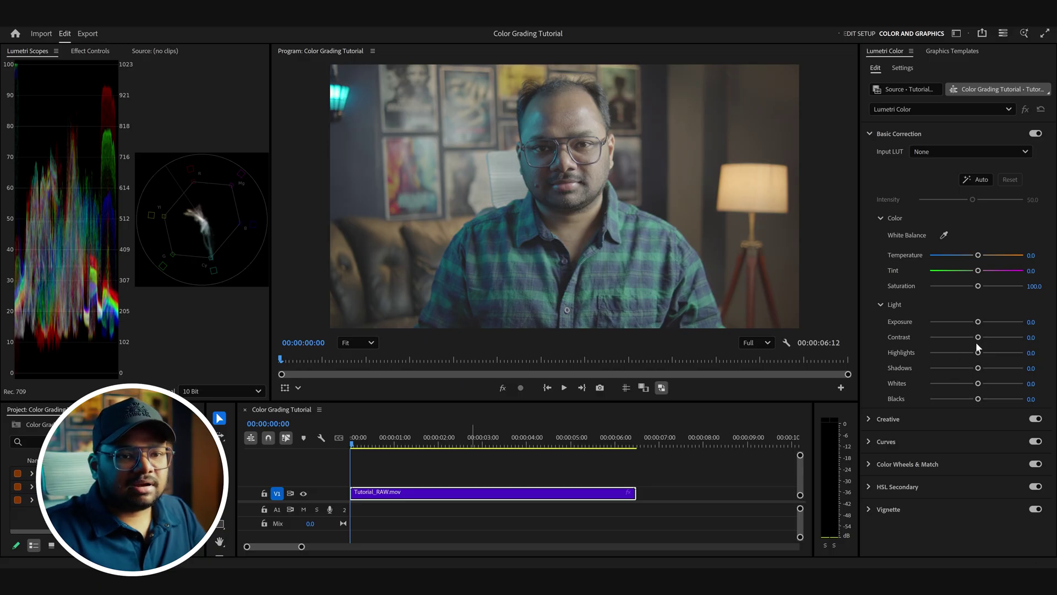
# Try a contrast boost on the clip with the Basic Correction light controls, then reset that section.
pyautogui.moveTo(978, 337); pyautogui.dragTo(968, 399)
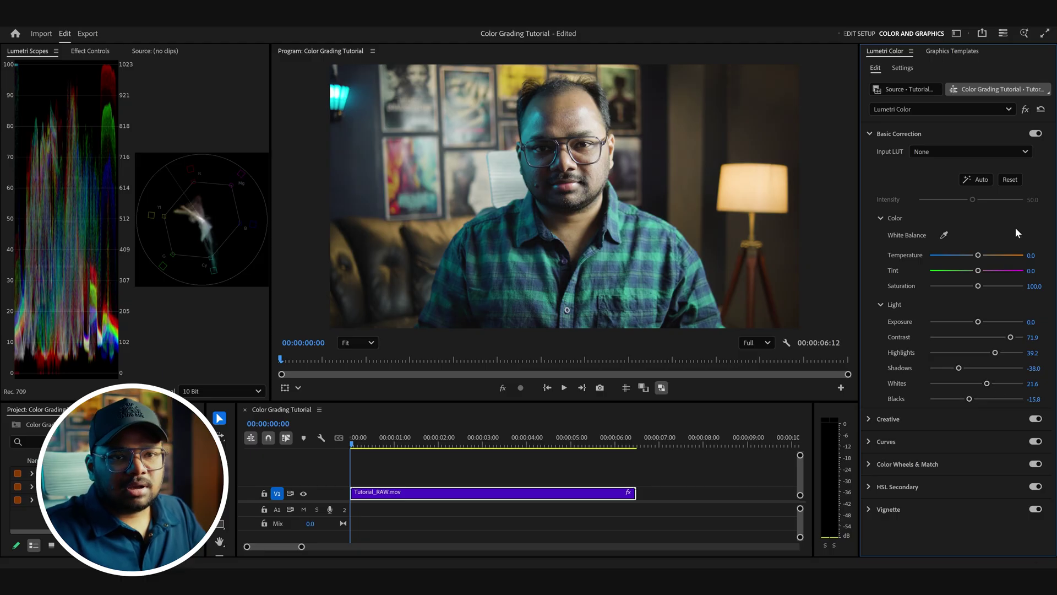
pyautogui.click(1010, 179)
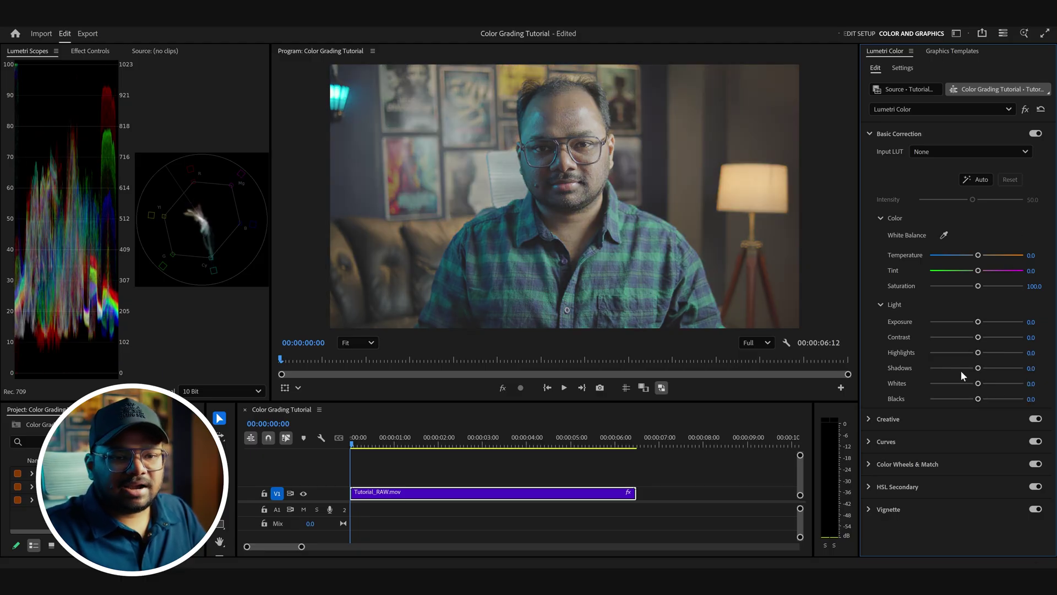
# Shape the RGB master curve into a contrast S-curve with inset black and white points, and compare it off and on.
pyautogui.click(868, 441)
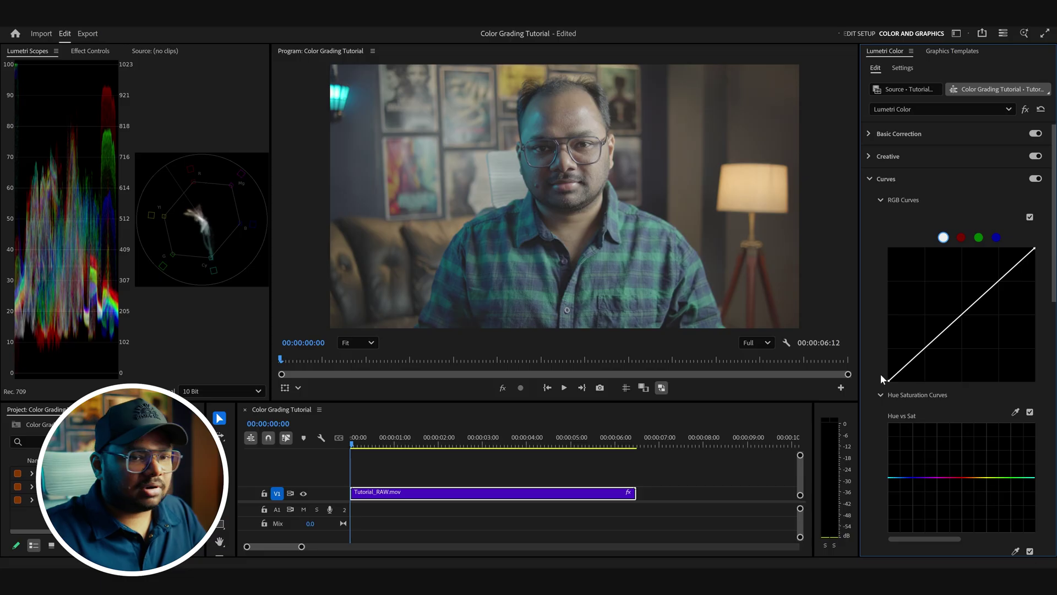
pyautogui.moveTo(890, 380); pyautogui.dragTo(900, 386)
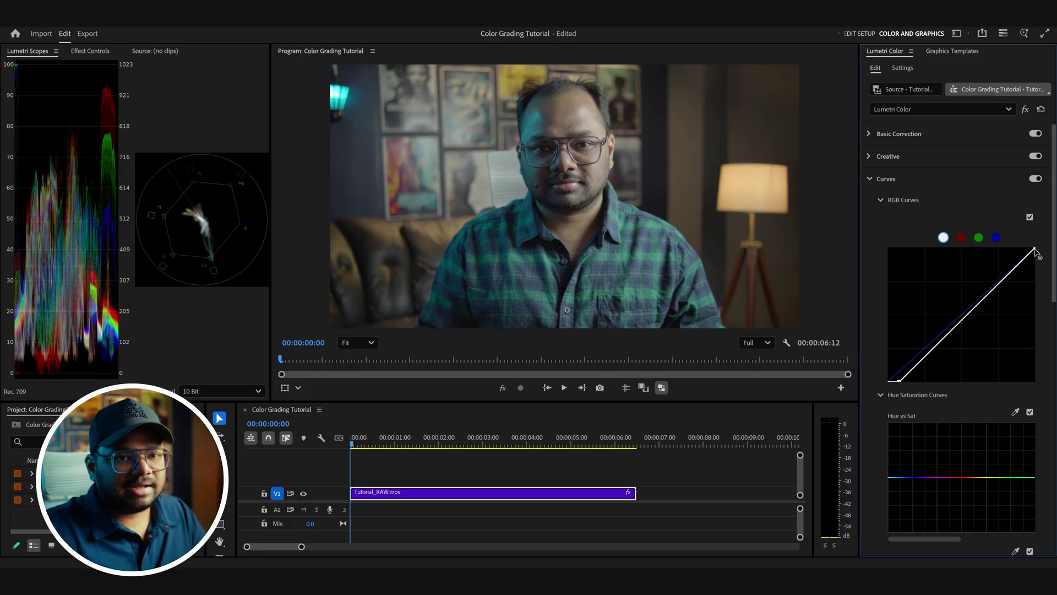
pyautogui.moveTo(1035, 252); pyautogui.dragTo(1026, 249)
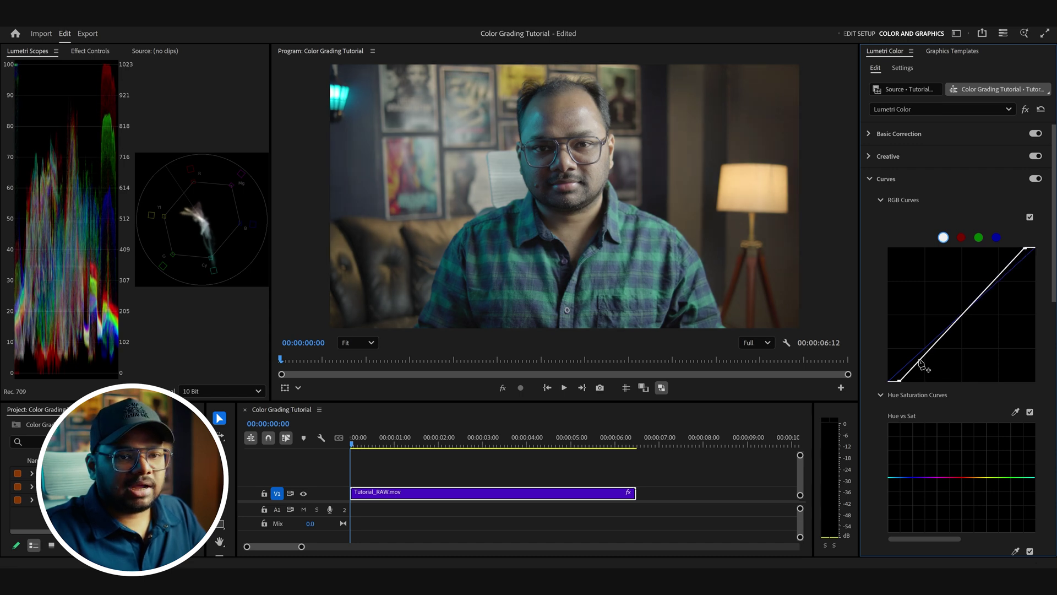
pyautogui.moveTo(919, 365); pyautogui.dragTo(920, 366)
pyautogui.moveTo(987, 302); pyautogui.dragTo(984, 294)
pyautogui.click(1030, 217)
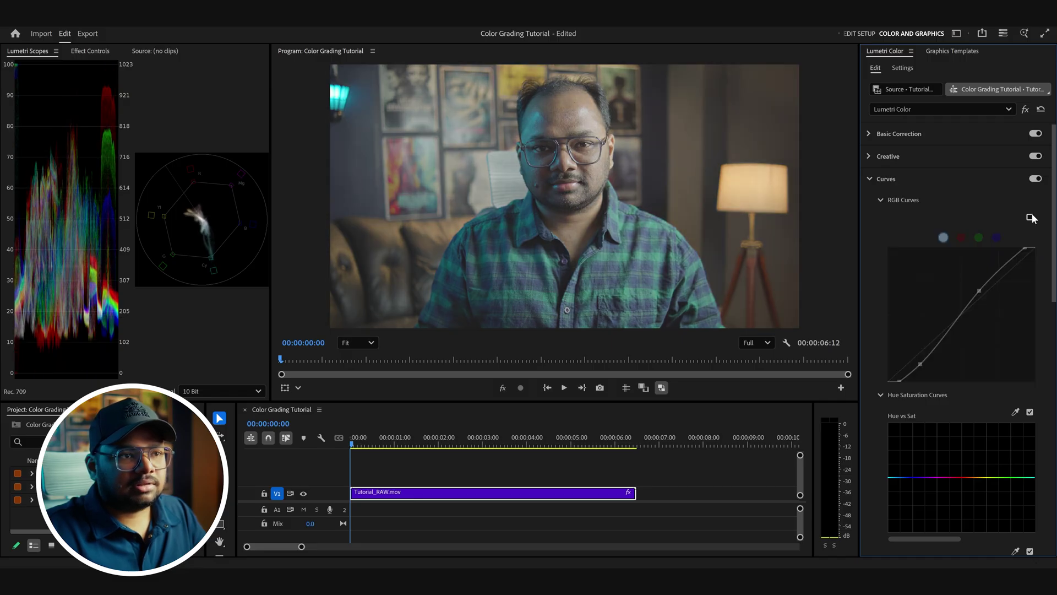
pyautogui.click(1029, 219)
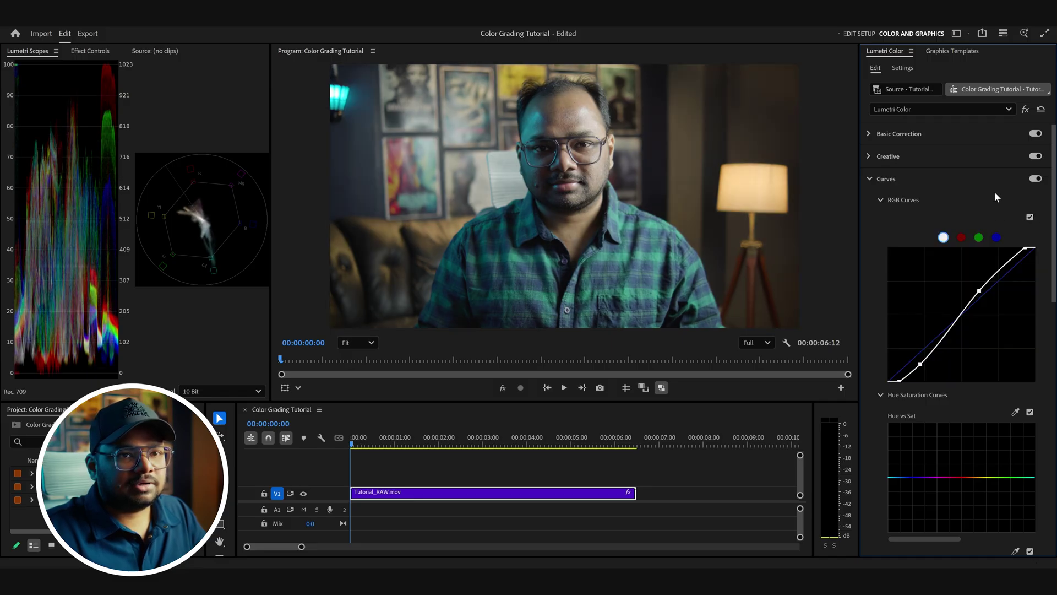
# Set the clip's Basic Correction saturation to 130.
pyautogui.click(908, 133)
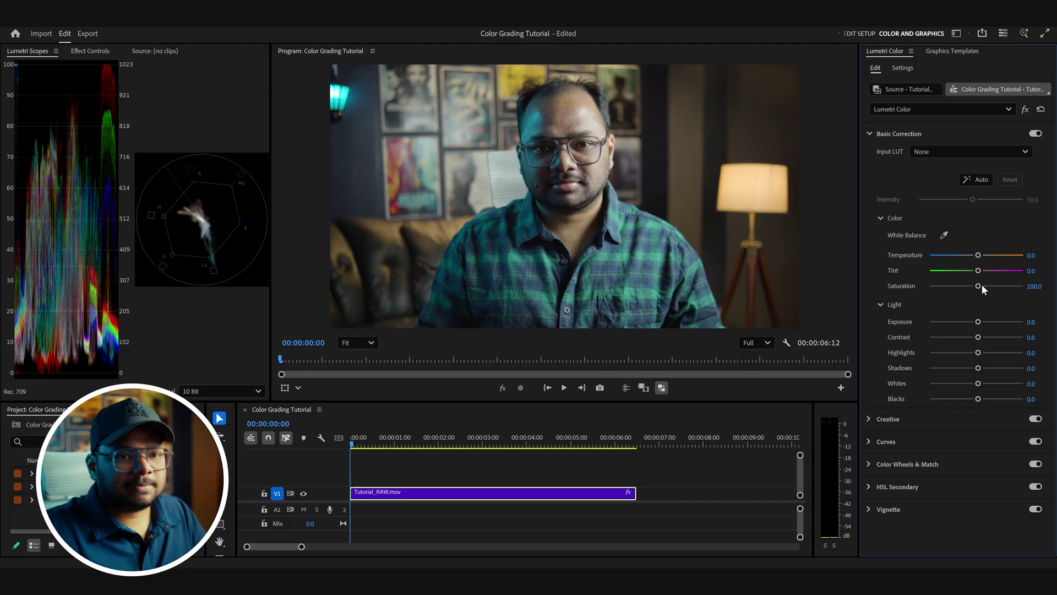
pyautogui.moveTo(979, 286); pyautogui.dragTo(990, 287)
pyautogui.click(1039, 286)
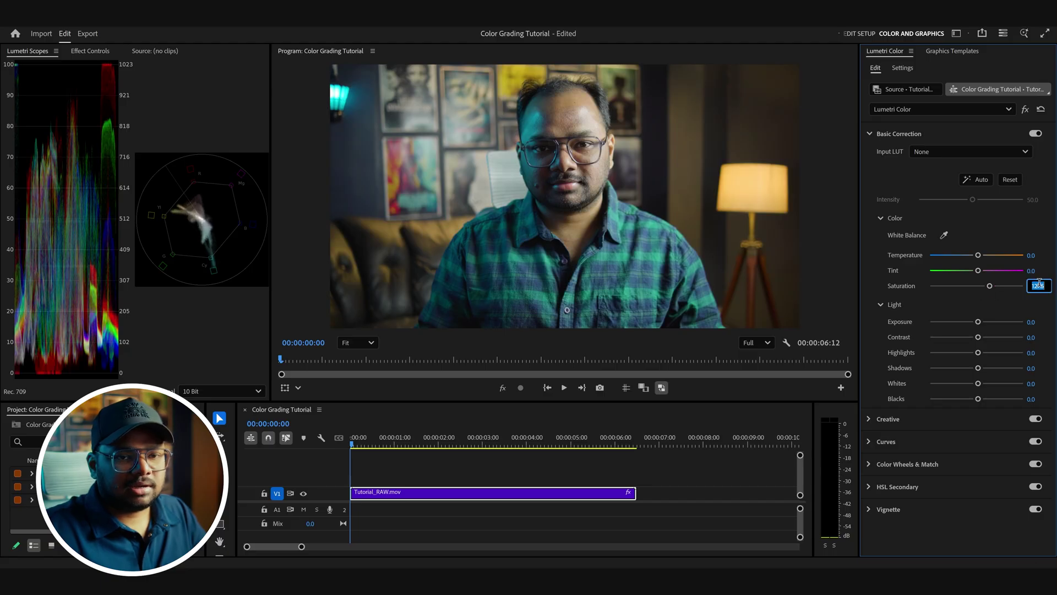
pyautogui.write('130')
pyautogui.press('Return')
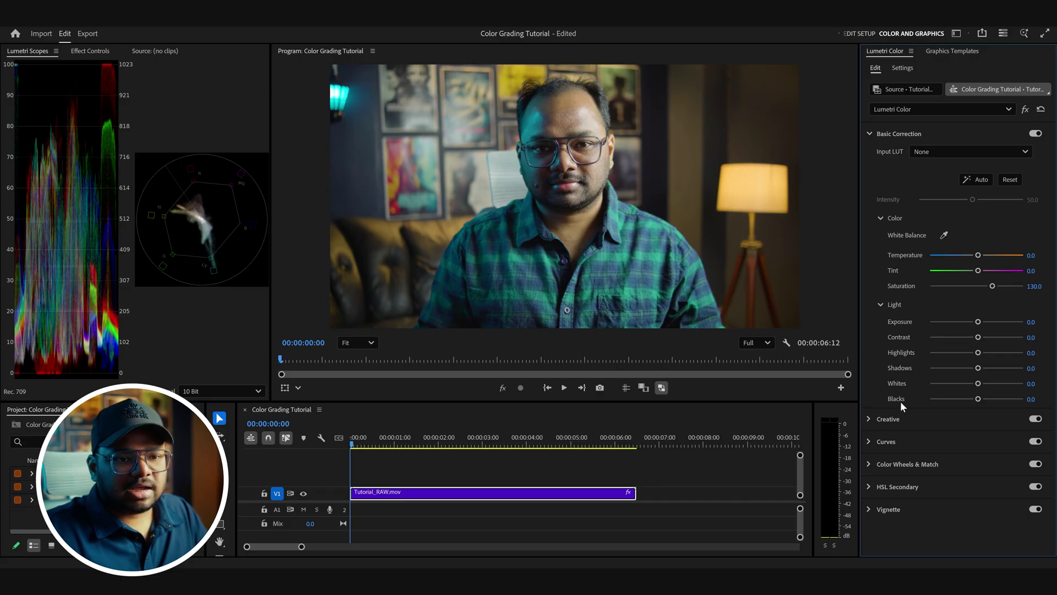
# Sample the lampshade for the Hue vs Sat curve, slightly lower its orange saturation, and compare the curve off and on.
pyautogui.click(883, 443)
pyautogui.scroll(-5, 908, 269)
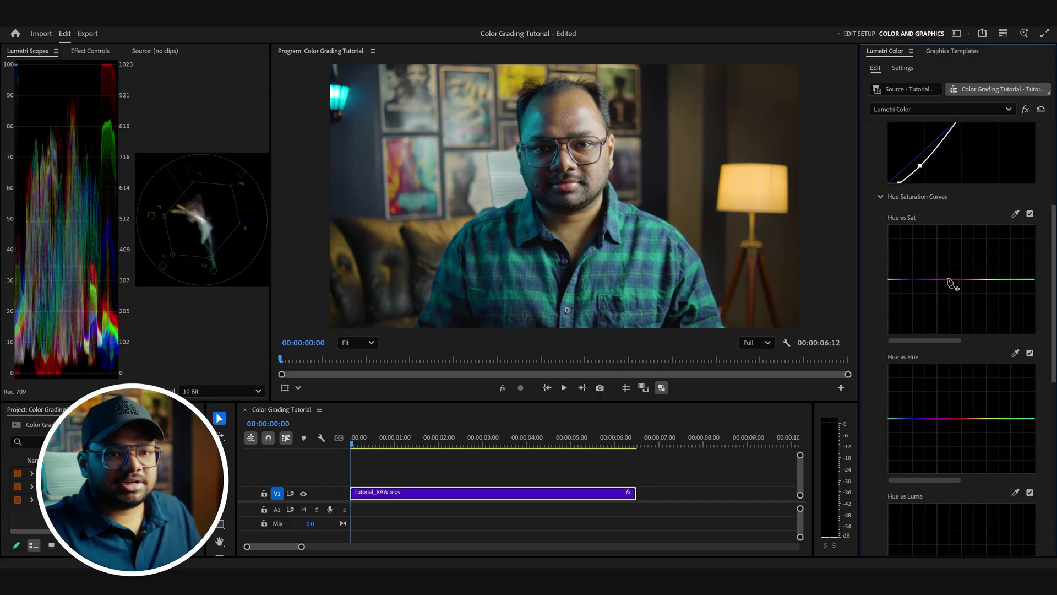
pyautogui.click(1015, 213)
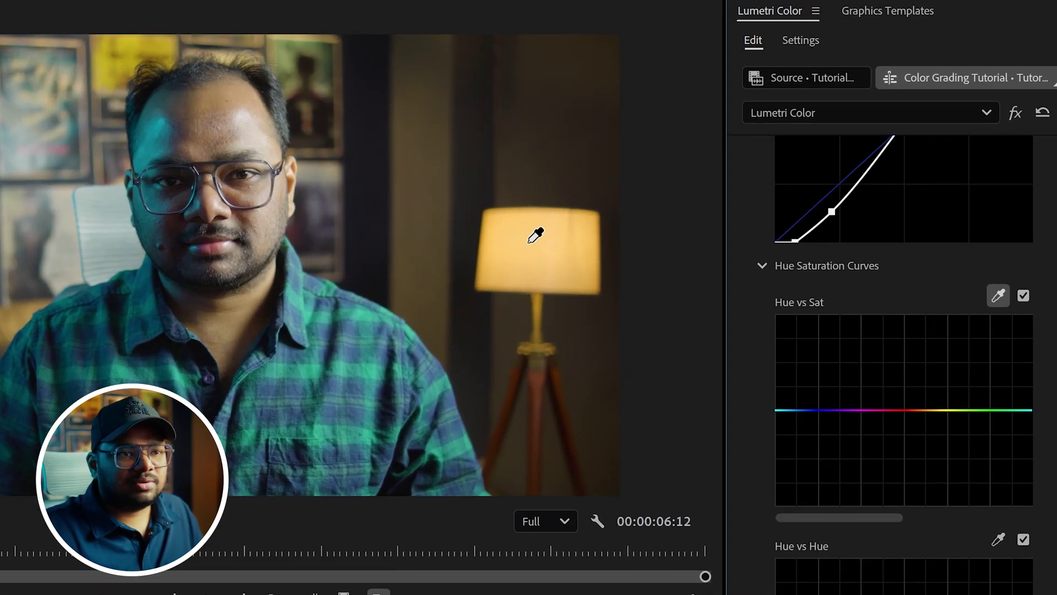
pyautogui.click(531, 241)
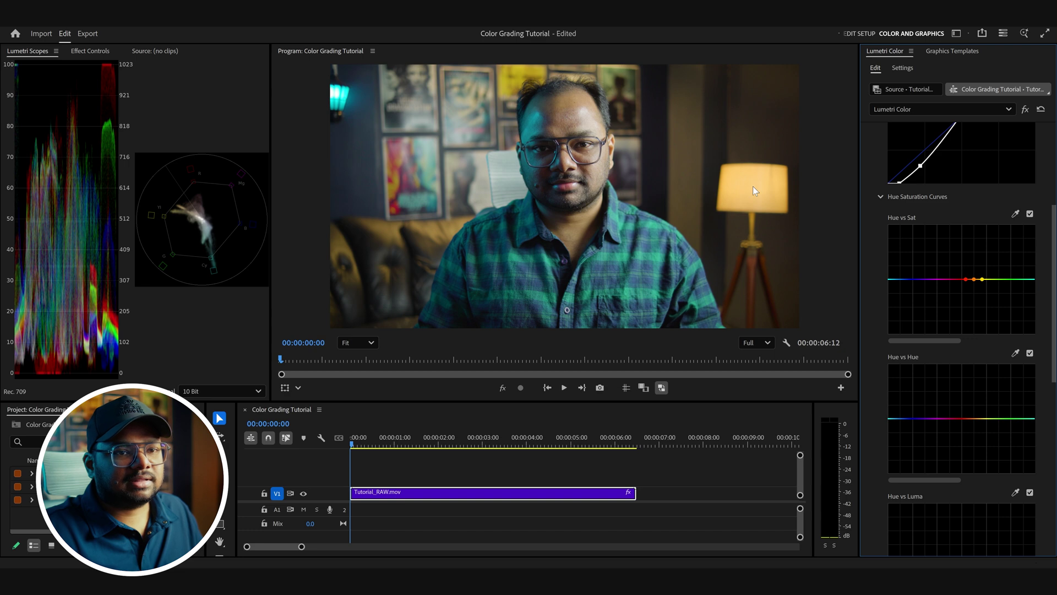
pyautogui.moveTo(974, 280); pyautogui.dragTo(977, 286)
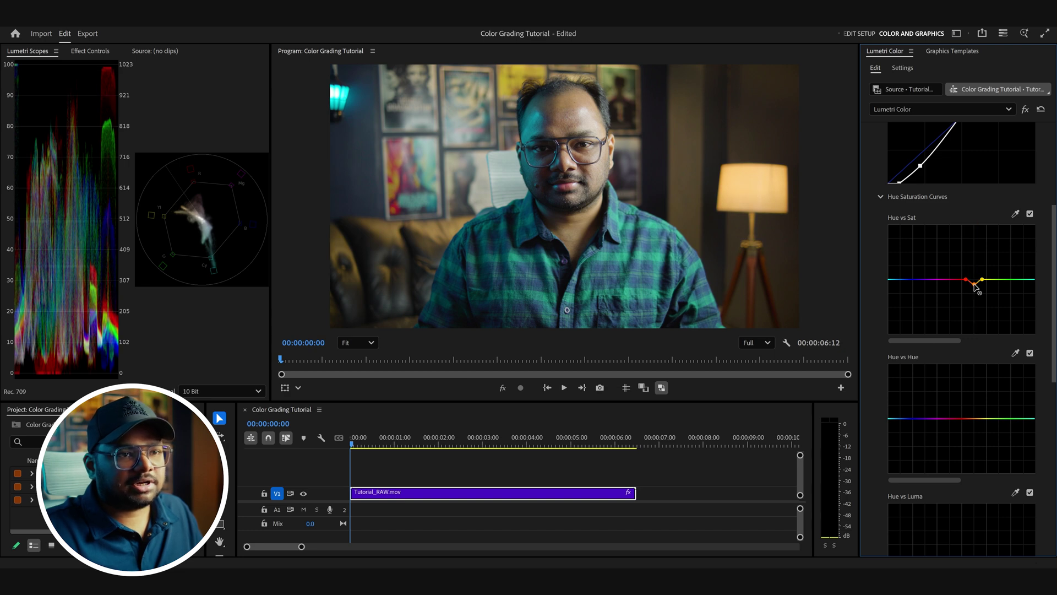
pyautogui.click(1029, 215)
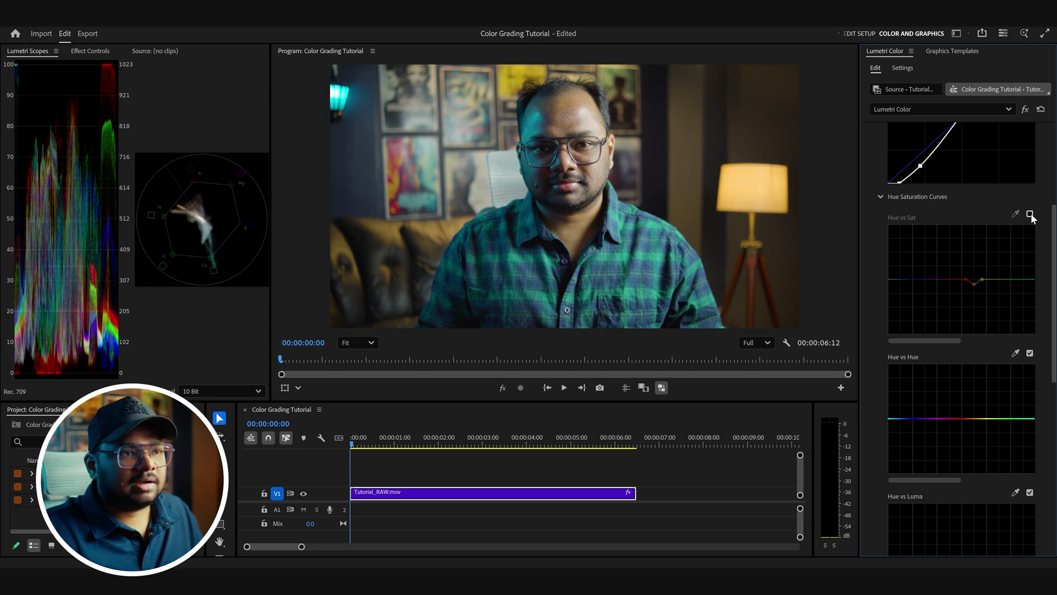
pyautogui.click(1030, 214)
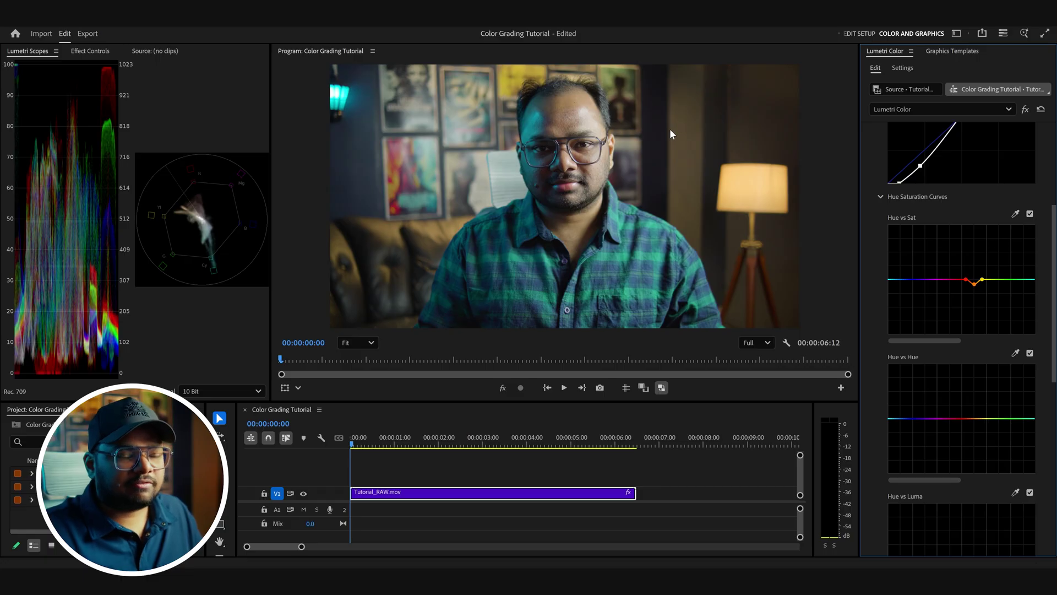
# Rename the clip's Lumetri Color effect as "Basic Coorection".
pyautogui.click(83, 52)
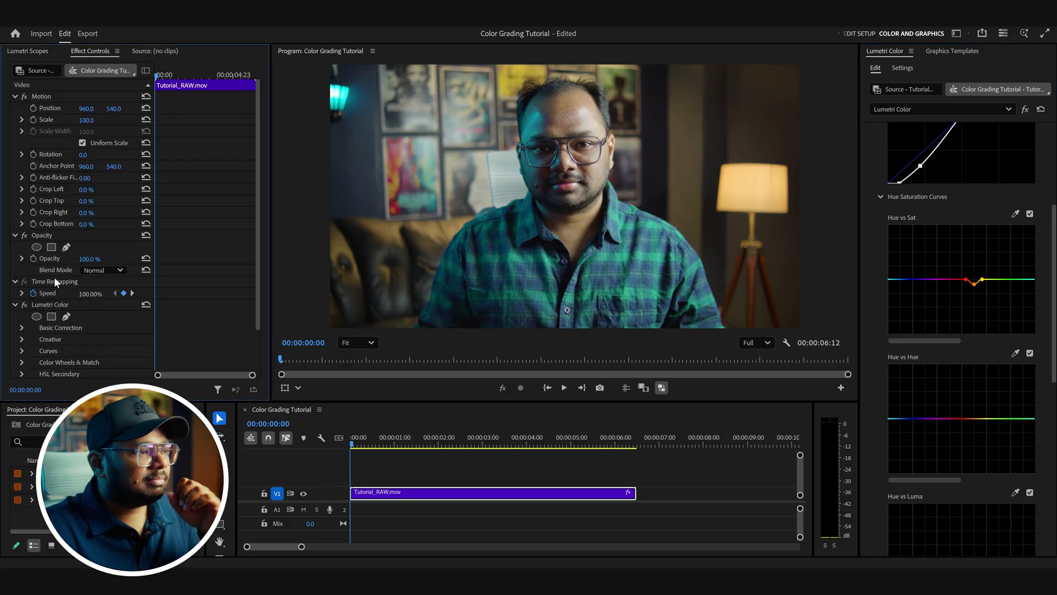
pyautogui.rightClick(72, 306)
pyautogui.click(102, 309)
pyautogui.write('Basic Coorection')
pyautogui.press('Return')
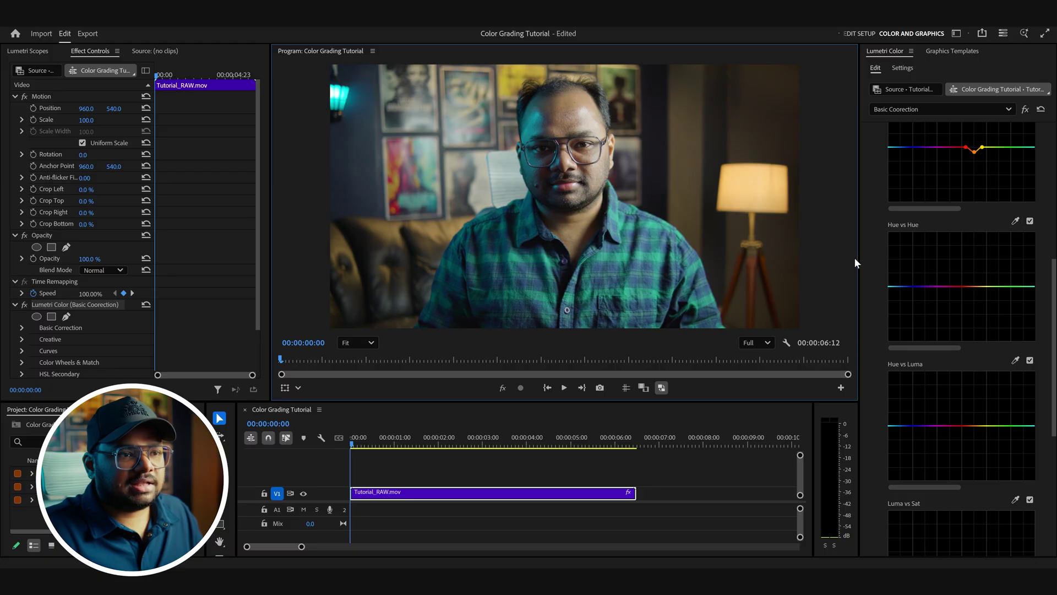
# Sample the shirt's green for the Hue vs Hue curve, shift the green-to-blue range toward blue, and compare the curve off and on.
pyautogui.click(1015, 221)
pyautogui.click(629, 255)
pyautogui.moveTo(1028, 291)
pyautogui.mouseDown()
pyautogui.moveTo(1028, 325)
pyautogui.moveTo(1028, 259)
pyautogui.moveTo(1027, 307)
pyautogui.moveTo(1027, 297)
pyautogui.mouseUp()
pyautogui.click(907, 286)
pyautogui.moveTo(924, 348); pyautogui.dragTo(952, 348)
pyautogui.moveTo(945, 286); pyautogui.dragTo(954, 299)
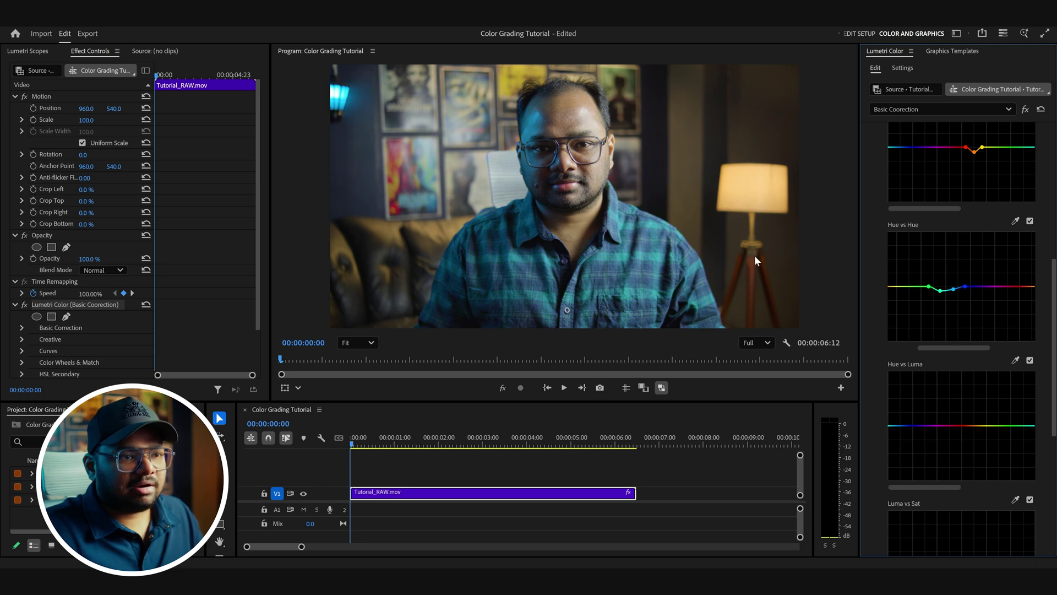
pyautogui.click(1030, 221)
pyautogui.click(1030, 222)
# Darken the green-to-blue range on the Hue vs Luma curve between two anchor points, and compare the curve off and on.
pyautogui.scroll(-3, 1027, 222)
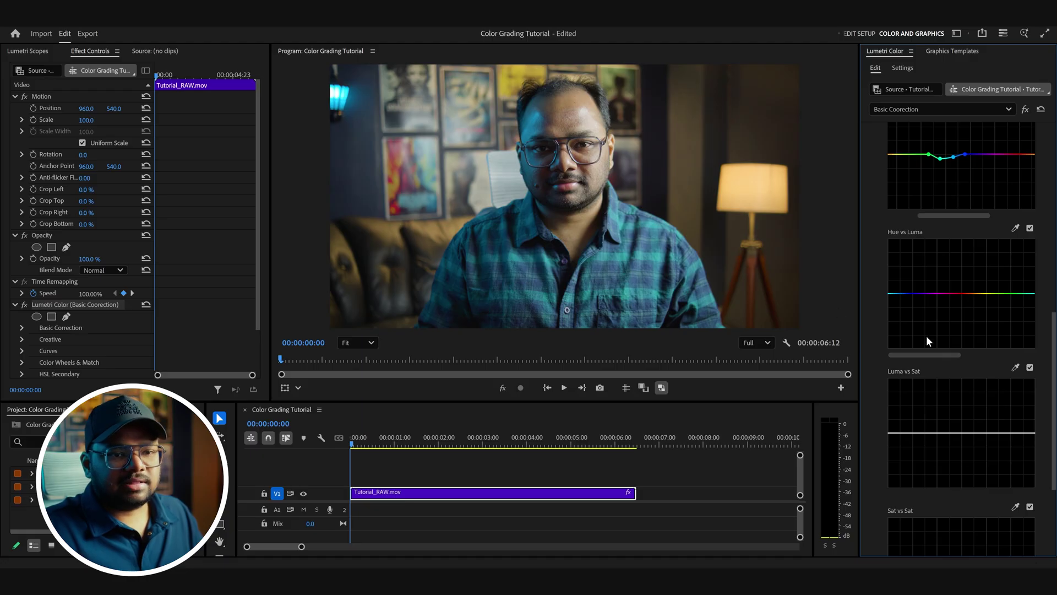
pyautogui.moveTo(932, 351); pyautogui.dragTo(957, 355)
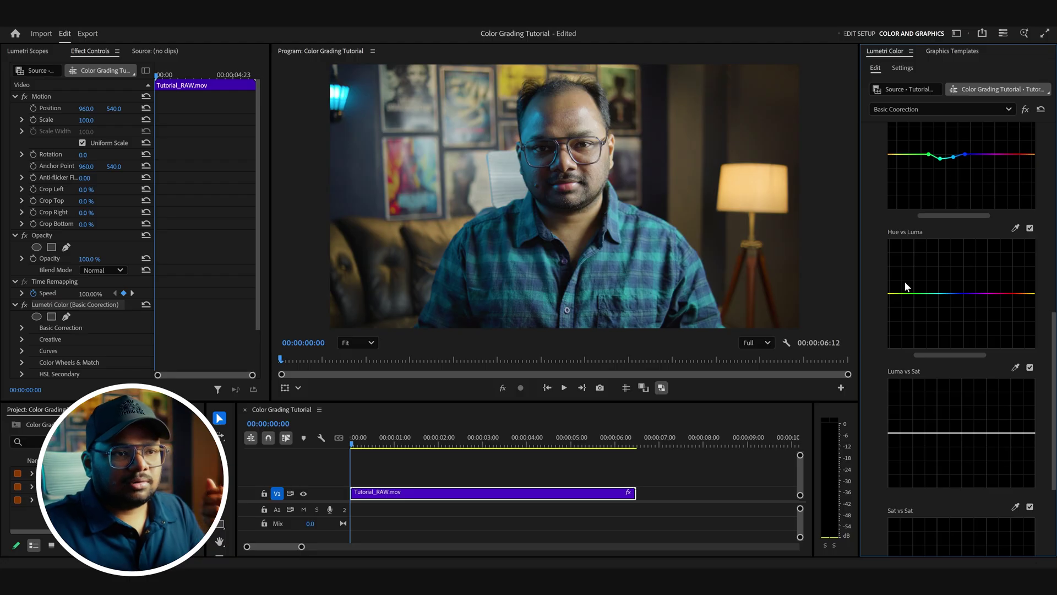
pyautogui.click(912, 294)
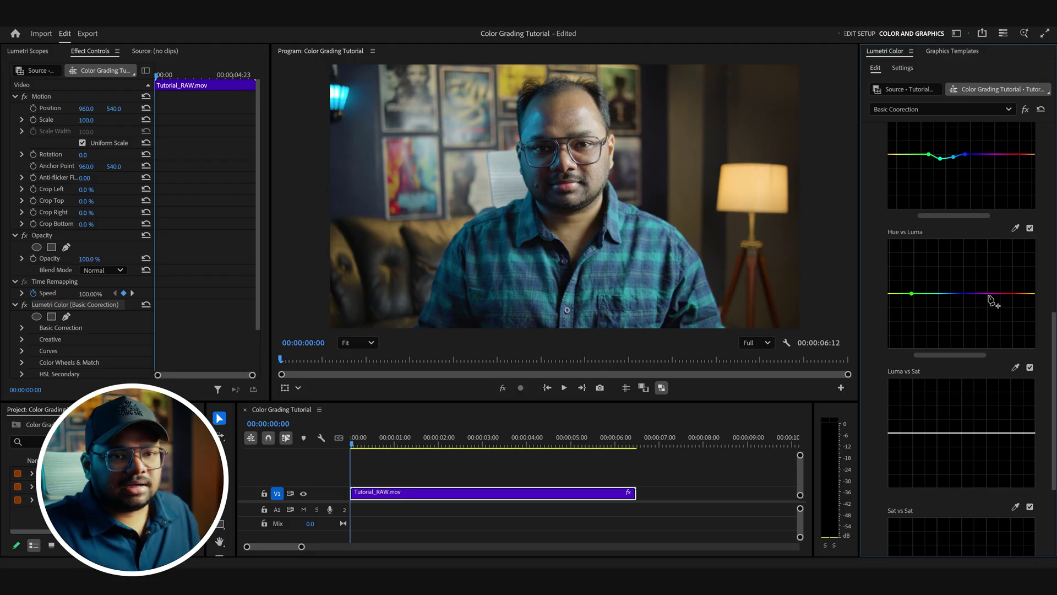
pyautogui.click(973, 294)
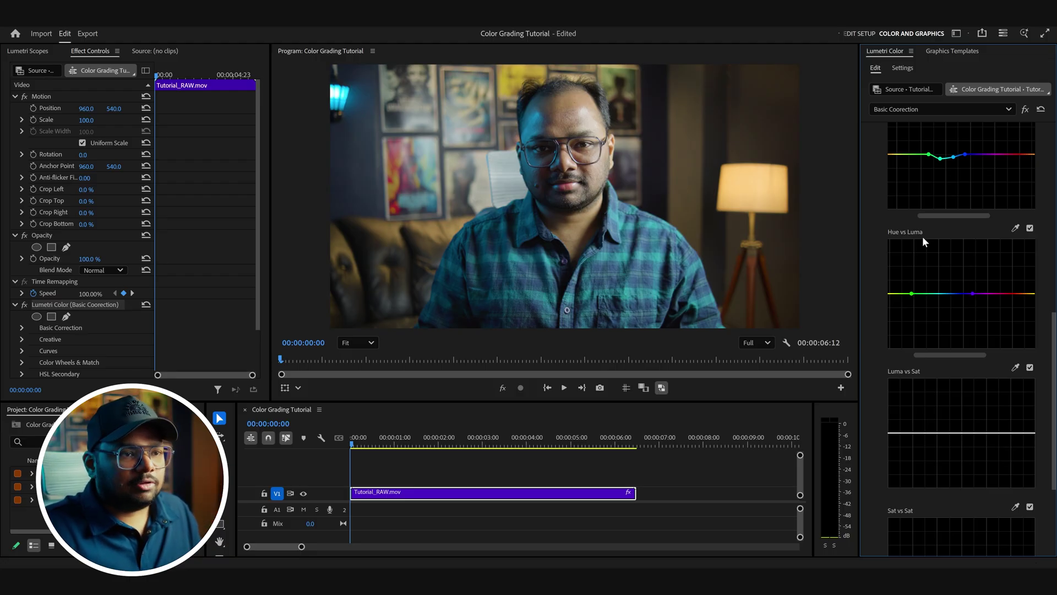
pyautogui.moveTo(932, 294); pyautogui.dragTo(955, 299)
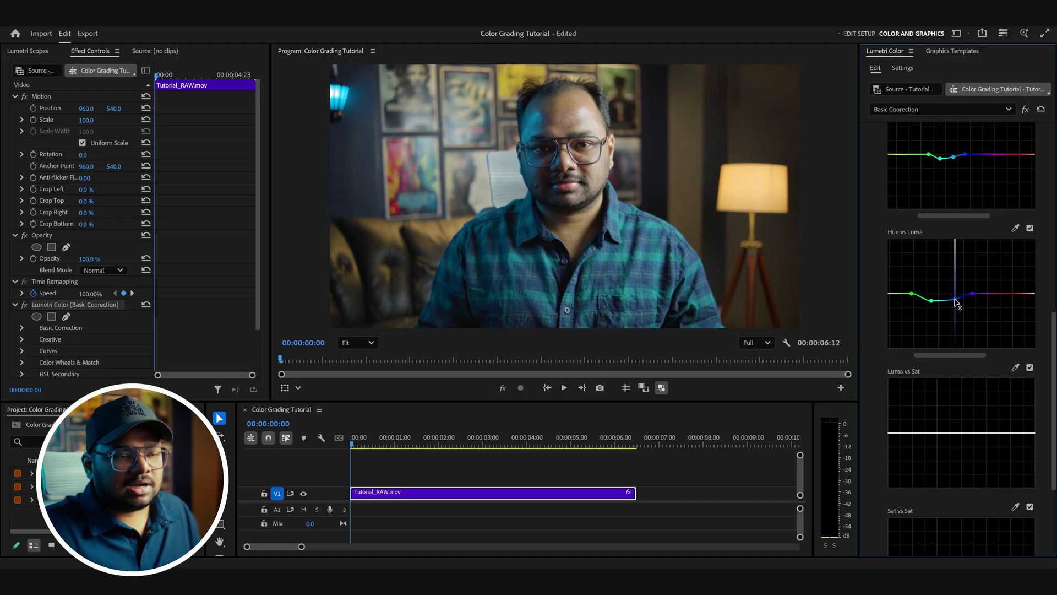
pyautogui.click(1030, 228)
pyautogui.click(1030, 228)
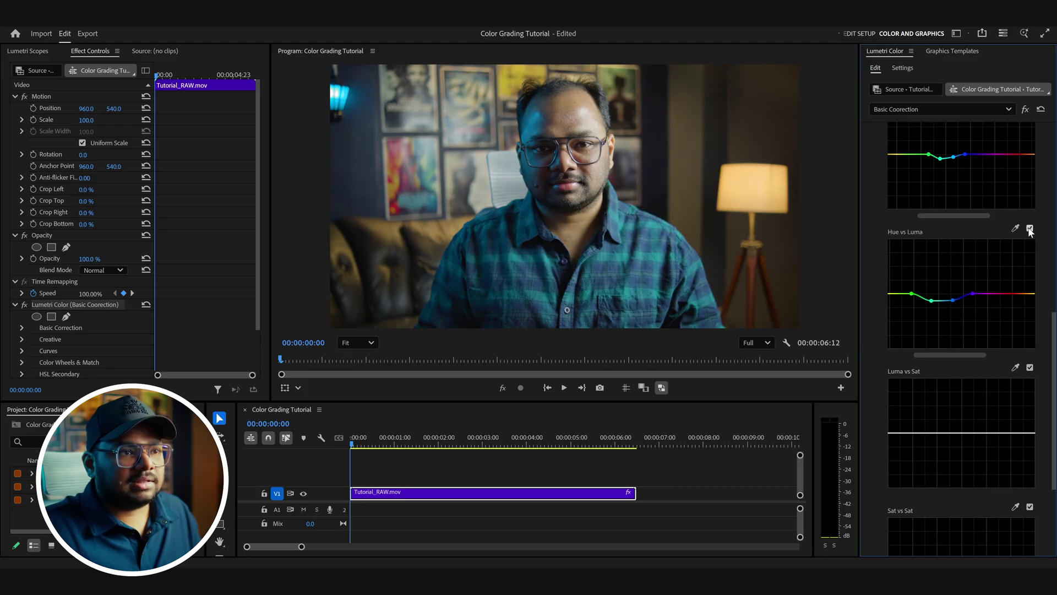
pyautogui.click(1030, 229)
pyautogui.click(1029, 229)
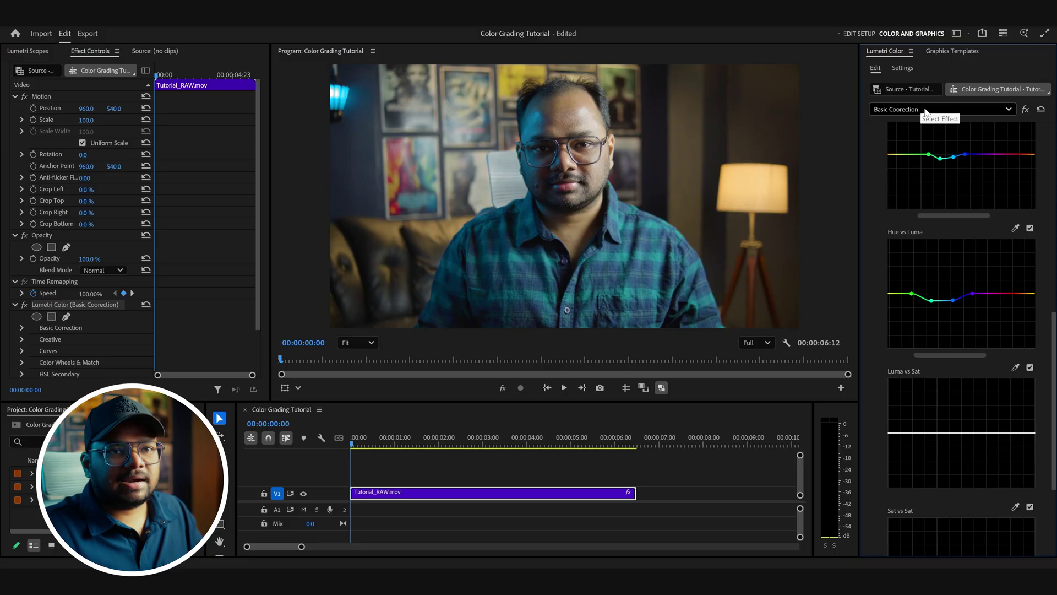
# Add a second Lumetri Color effect to the clip and move it above the Basic Coorection effect.
pyautogui.click(924, 108)
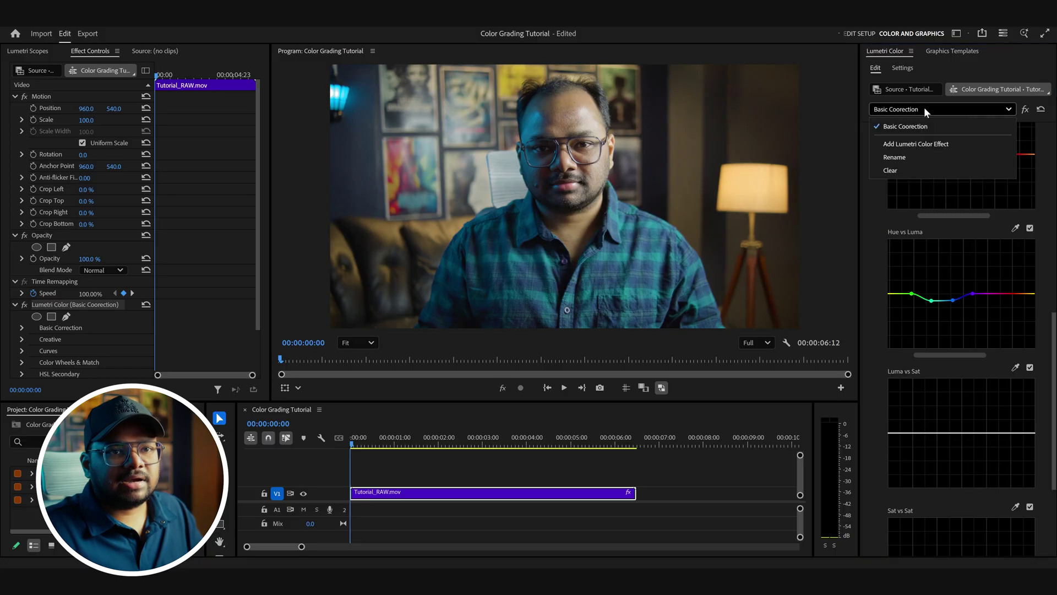
pyautogui.click(928, 144)
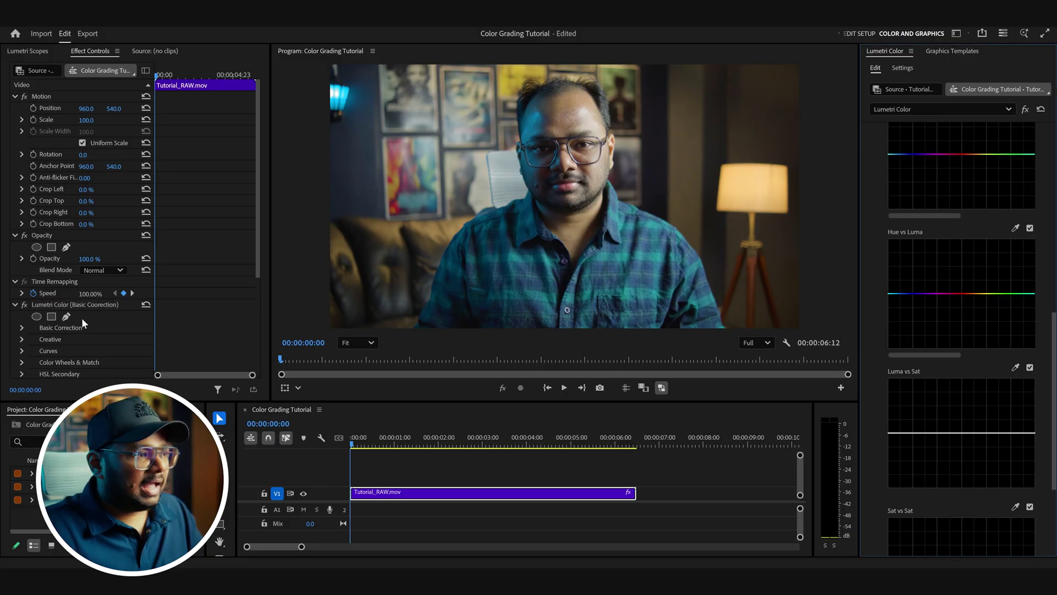
pyautogui.scroll(-2, 81, 319)
pyautogui.click(15, 249)
pyautogui.moveTo(69, 258); pyautogui.dragTo(68, 246)
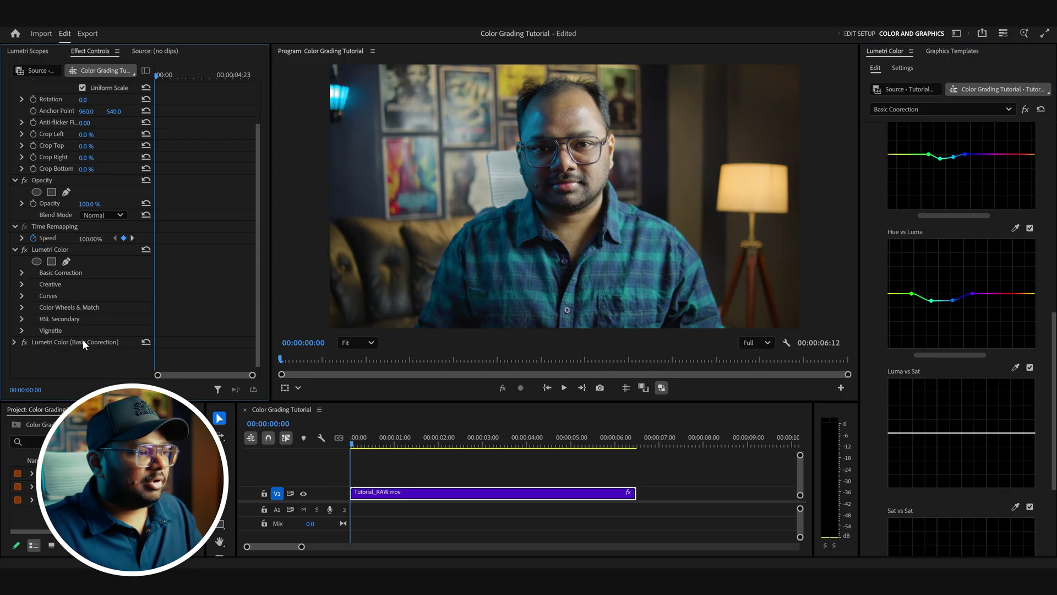
# Rename the new Lumetri Color effect as "Vignette".
pyautogui.rightClick(75, 251)
pyautogui.click(104, 258)
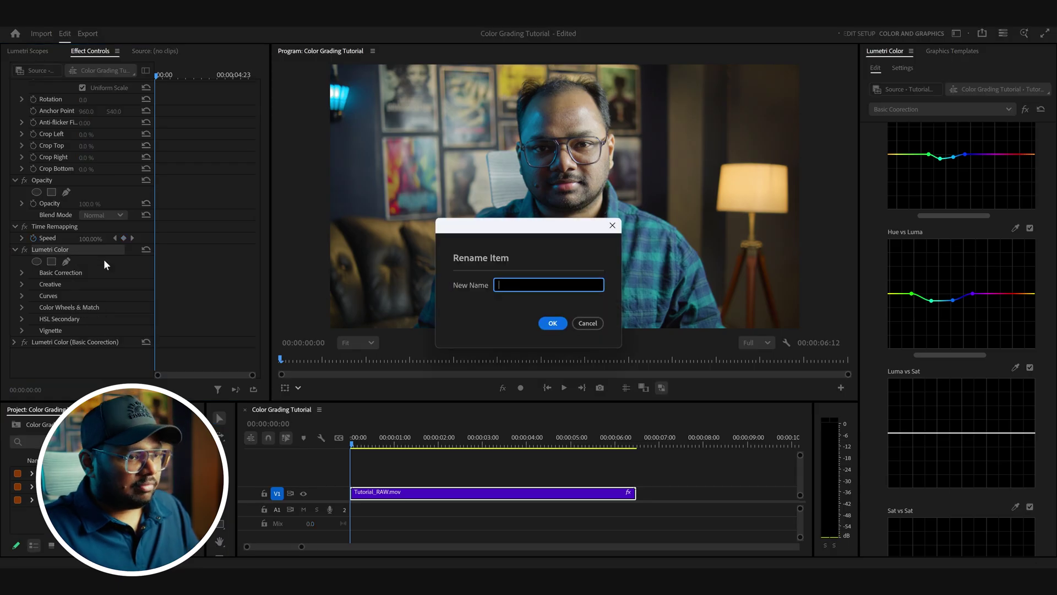
pyautogui.write('Vignette')
pyautogui.press('Return')
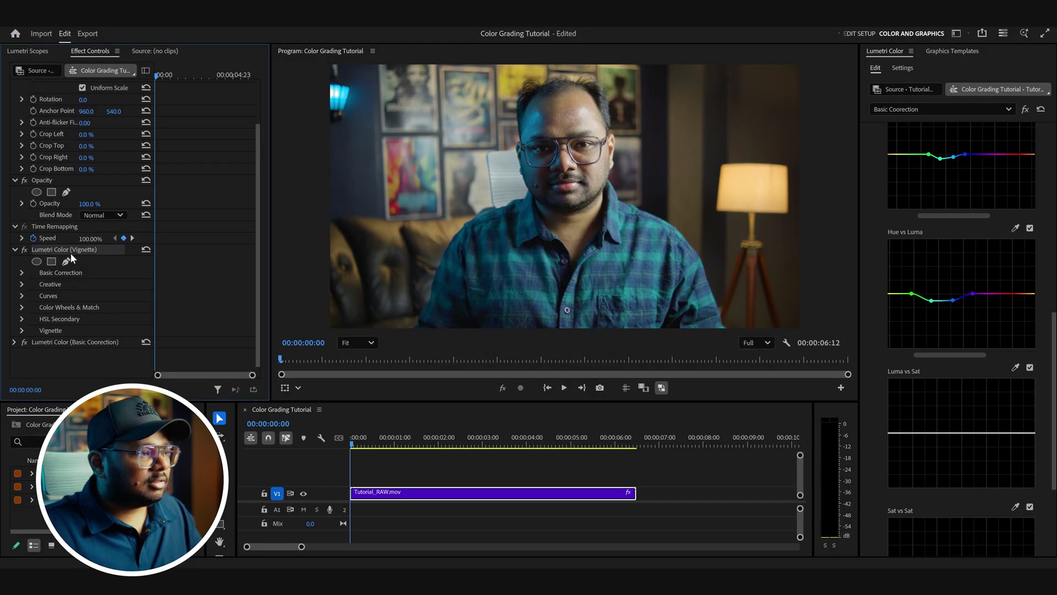
# Add an ellipse mask to the Vignette effect and fit it around the man's head and chest.
pyautogui.click(37, 259)
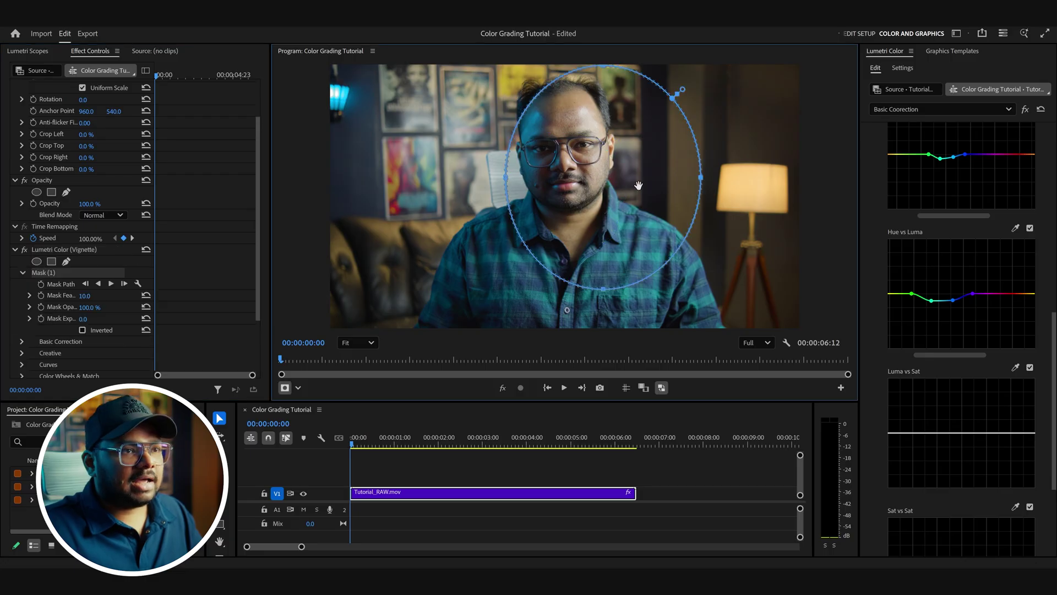
pyautogui.moveTo(638, 187); pyautogui.dragTo(597, 172)
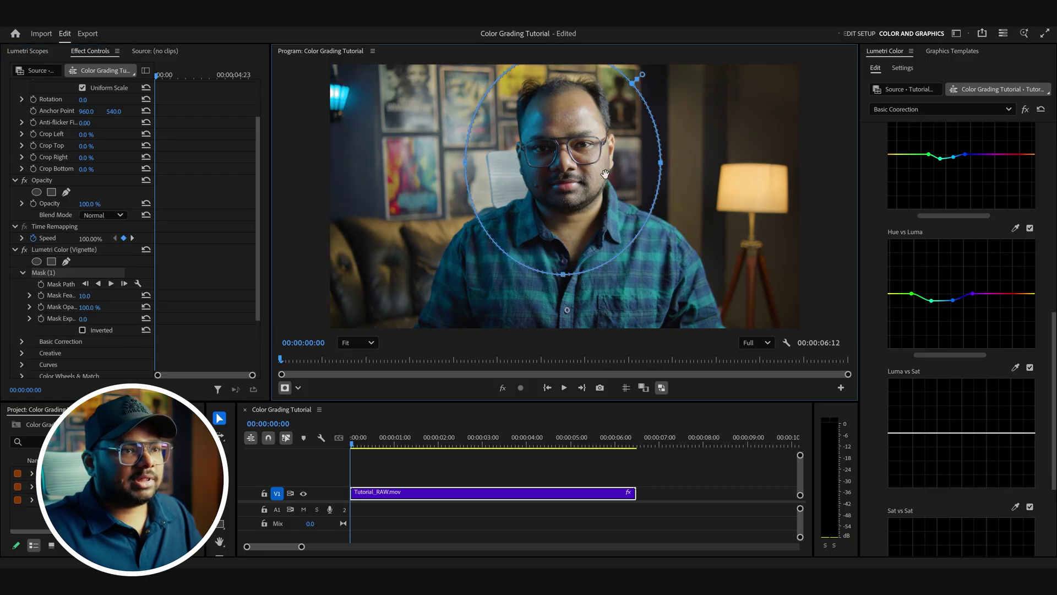
pyautogui.moveTo(563, 277); pyautogui.dragTo(589, 257)
# Set the Vignette mask's feather to 350.
pyautogui.moveTo(646, 73); pyautogui.dragTo(650, 71)
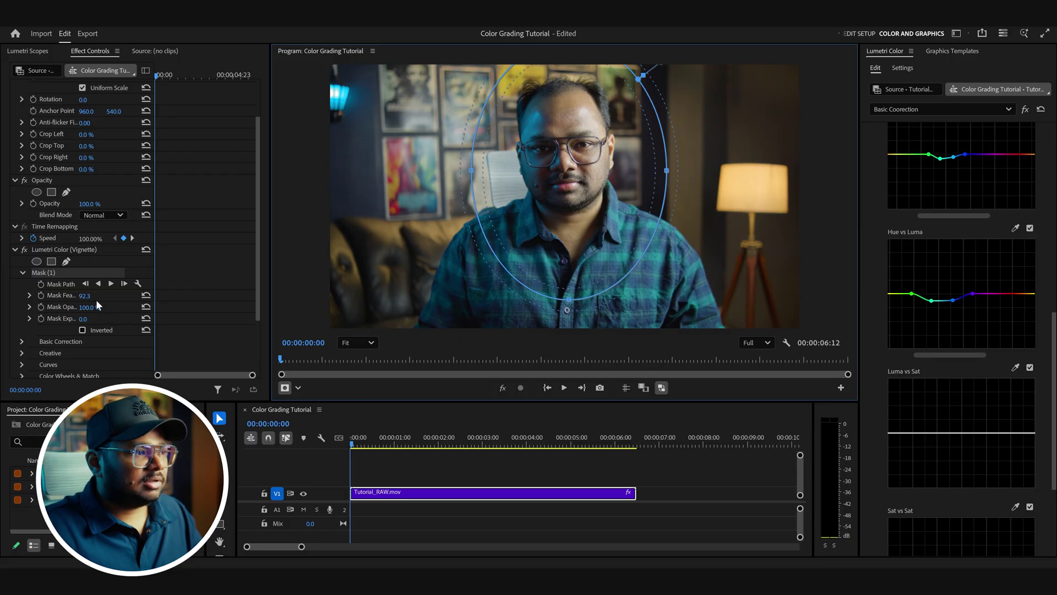
pyautogui.moveTo(86, 296); pyautogui.dragTo(143, 296)
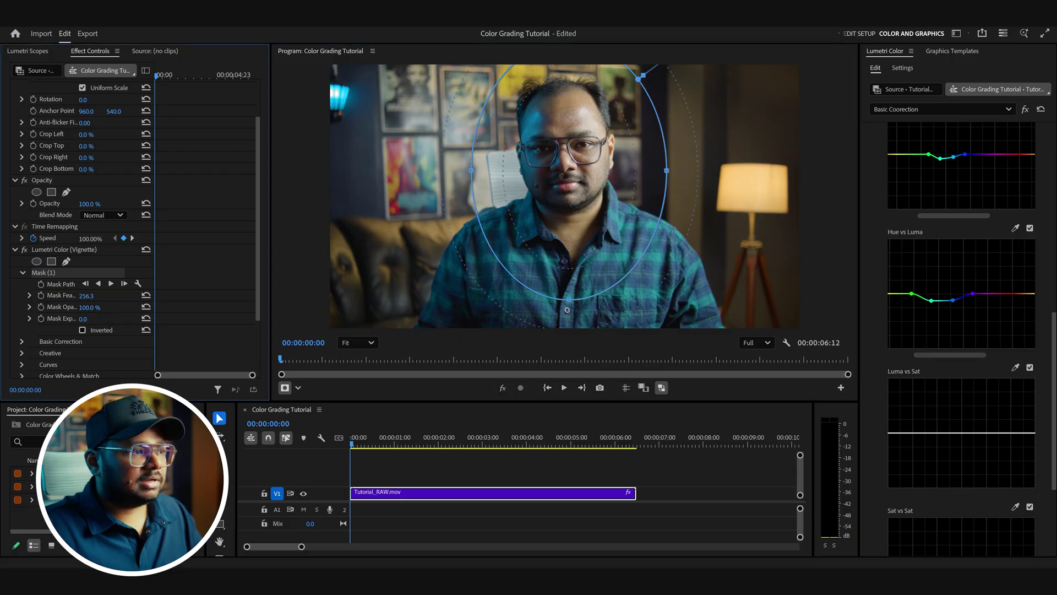
pyautogui.click(94, 297)
pyautogui.write('350')
pyautogui.press('Return')
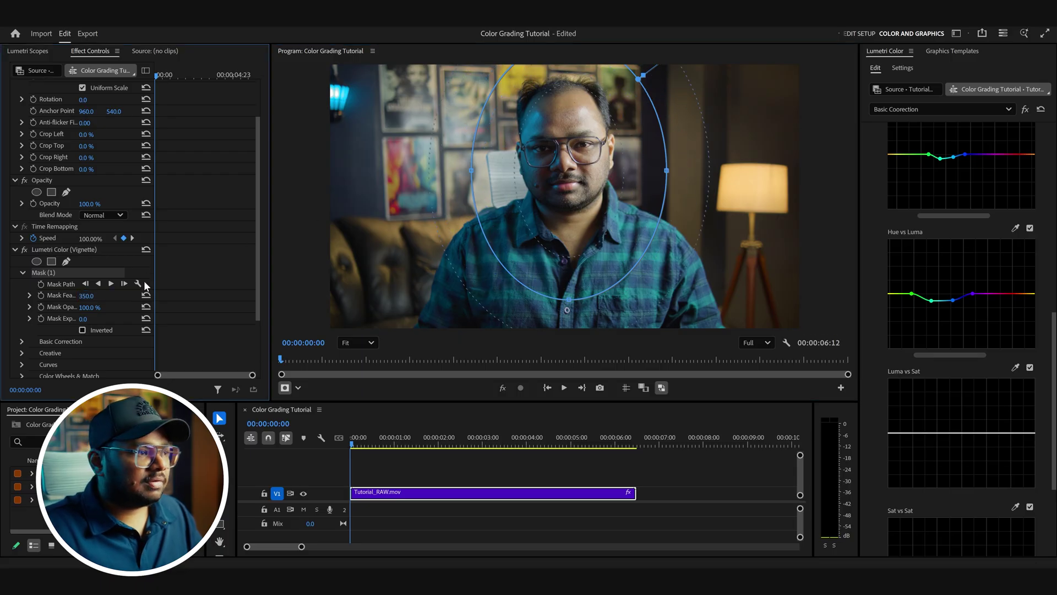
# Make the Vignette effect the active Lumetri Color effect for grading.
pyautogui.scroll(-2, 110, 283)
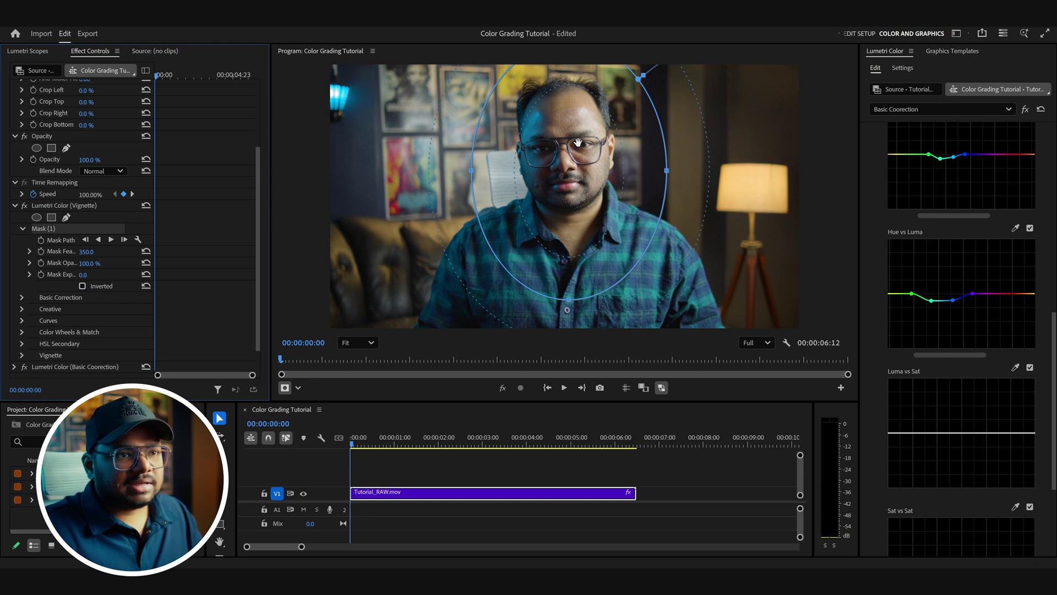
pyautogui.click(948, 107)
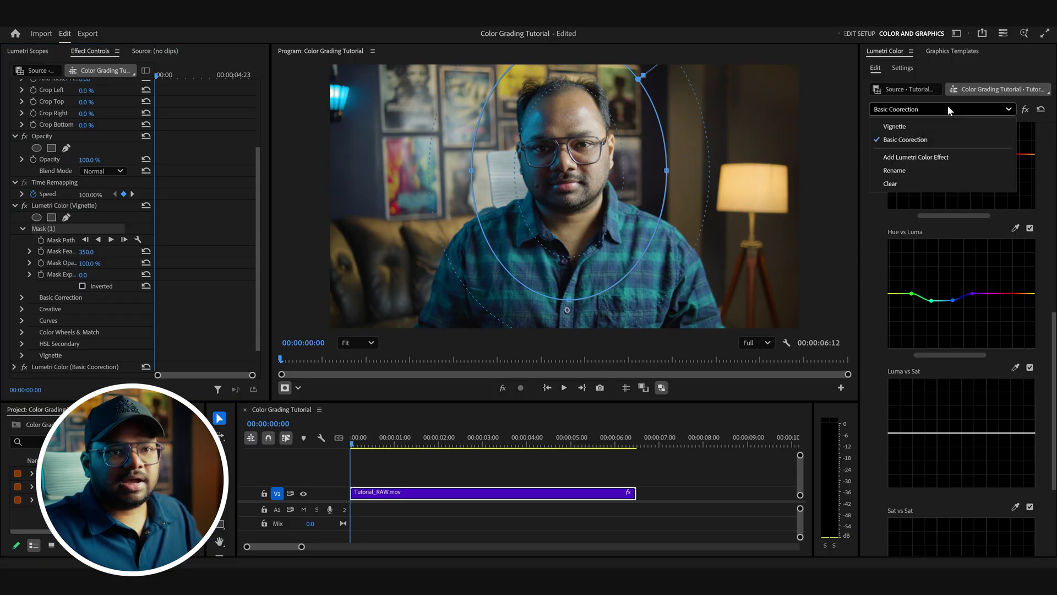
pyautogui.click(903, 126)
# Try brightening the masked area by raising the midtones of the Vignette effect's white RGB curve.
pyautogui.scroll(3, 964, 220)
pyautogui.click(963, 236)
pyautogui.moveTo(964, 236); pyautogui.dragTo(936, 228)
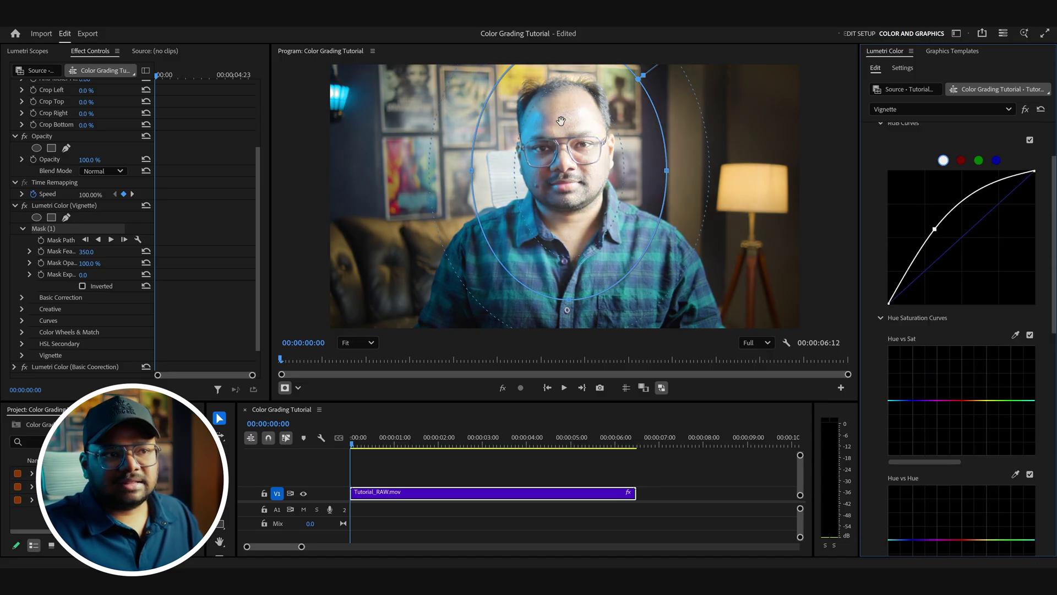
# Invert the Vignette mask so it affects the area outside the ellipse, and reset the RGB curve to a straight line.
pyautogui.click(83, 286)
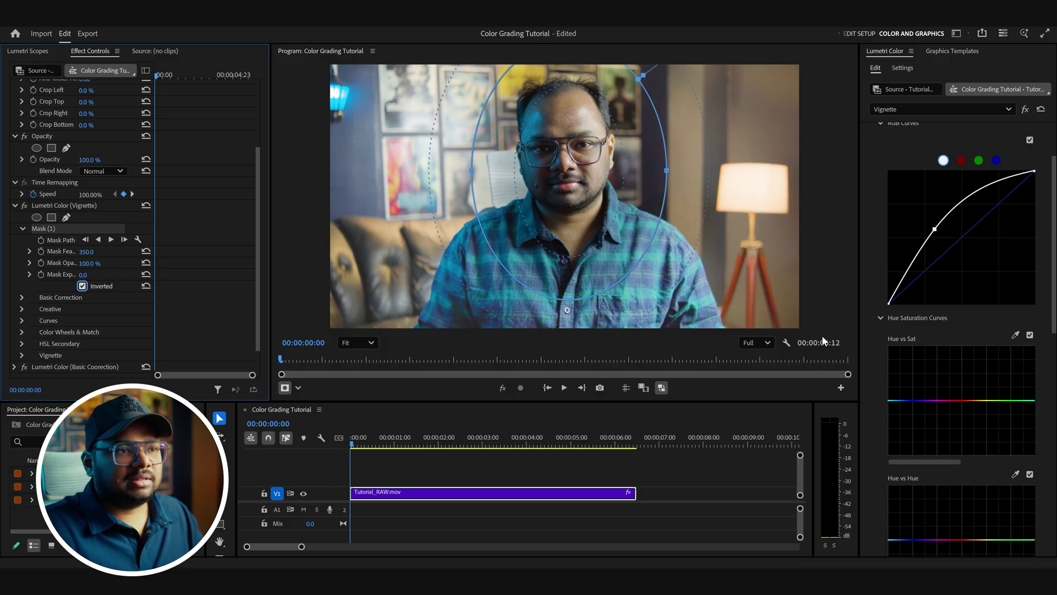
pyautogui.doubleClick(973, 221)
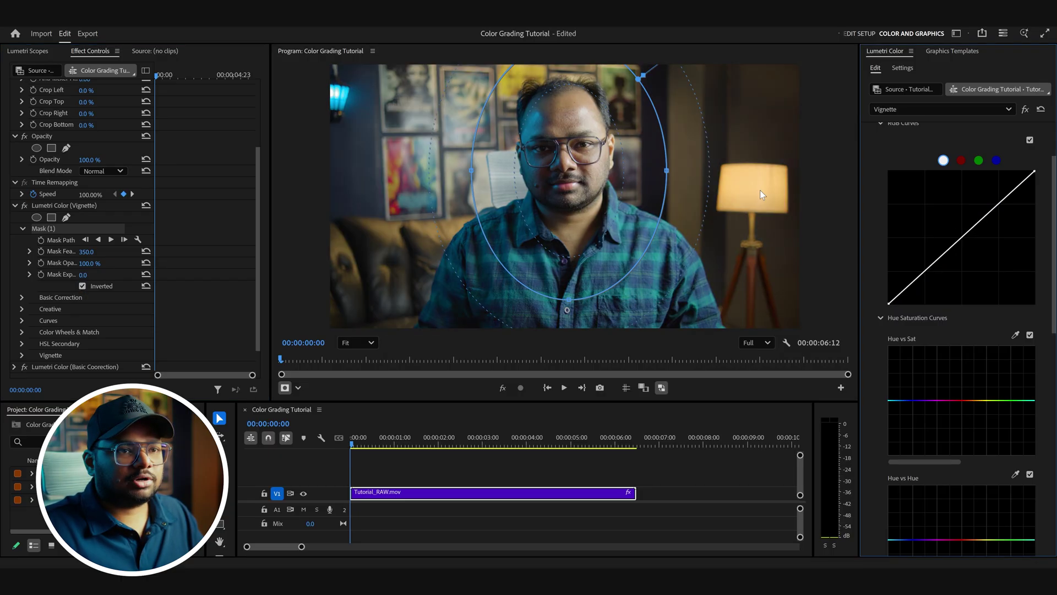
# Darken the surroundings by slightly lowering the midtones and white point of the Vignette's RGB curve, then collapse the effect's settings.
pyautogui.moveTo(972, 228); pyautogui.dragTo(972, 235)
pyautogui.moveTo(1036, 171); pyautogui.dragTo(1038, 176)
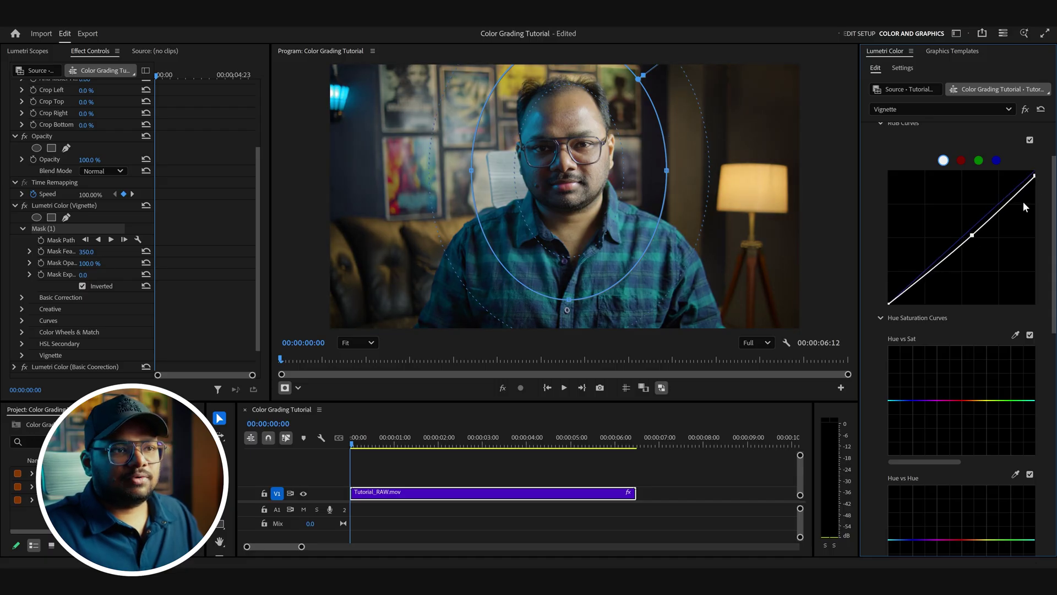
pyautogui.click(15, 206)
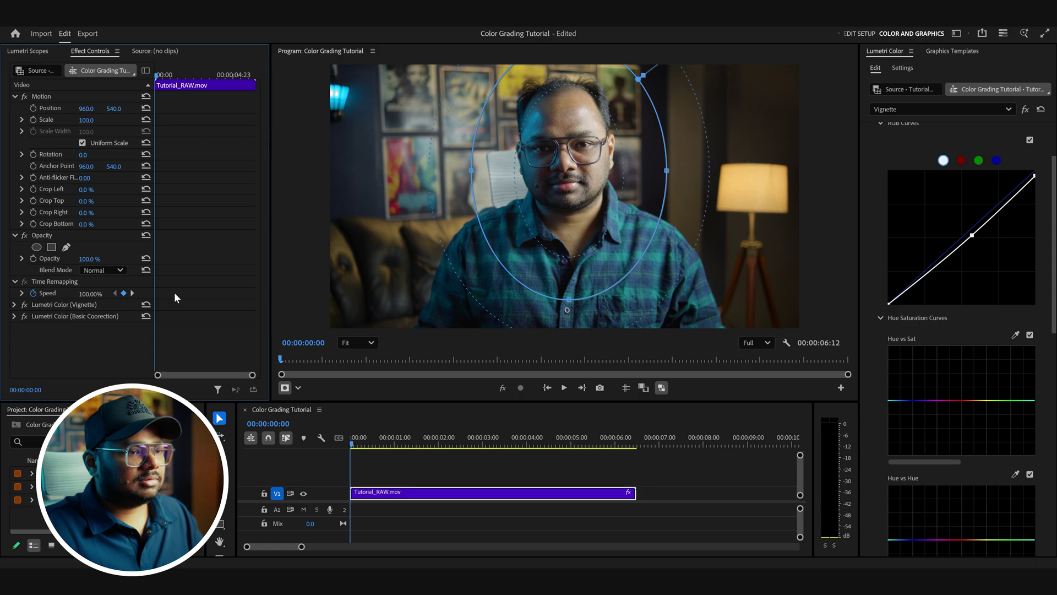
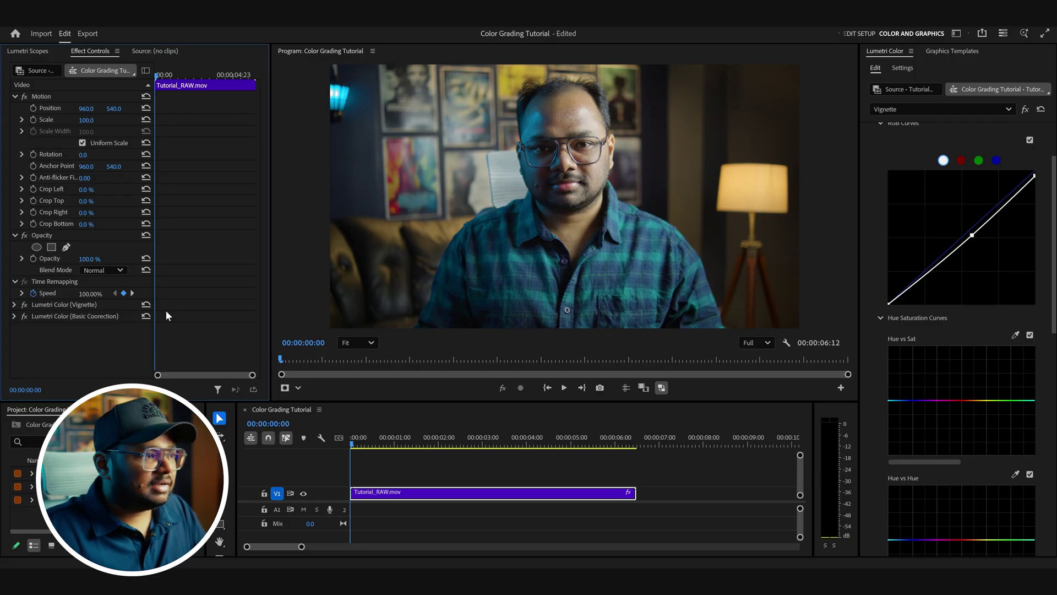
# Add a new Lumetri Color effect to the clip and place it between the Vignette and Basic Coorection effects.
pyautogui.click(920, 108)
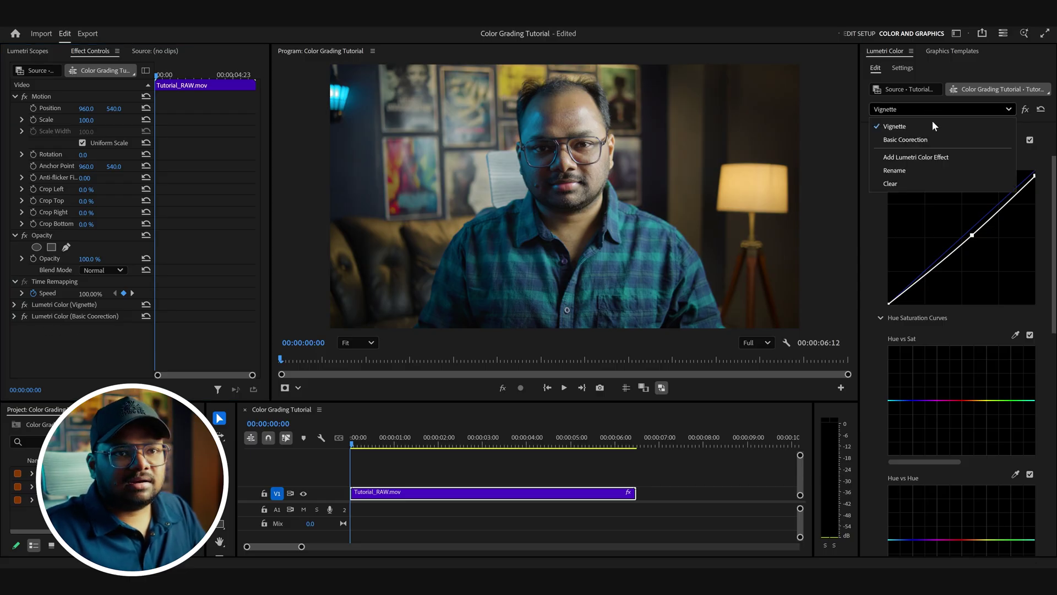
pyautogui.click(934, 158)
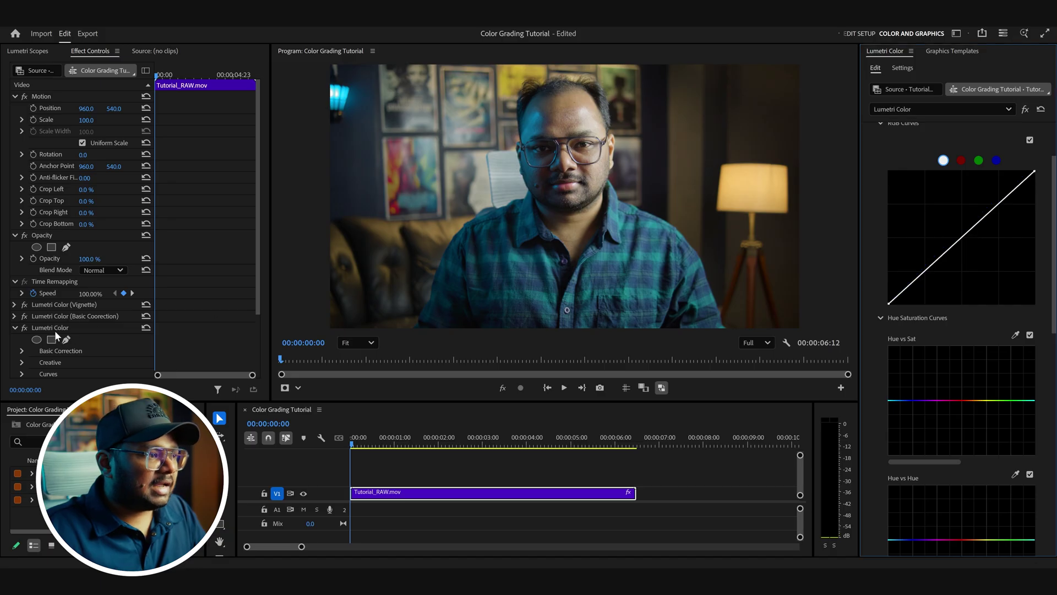
pyautogui.moveTo(55, 328); pyautogui.dragTo(83, 331)
pyautogui.scroll(-3, 96, 341)
# Rename the new Lumetri Color effect "Face Shadows" and make it the active effect for grading.
pyautogui.rightClick(98, 249)
pyautogui.click(102, 251)
pyautogui.write('F')
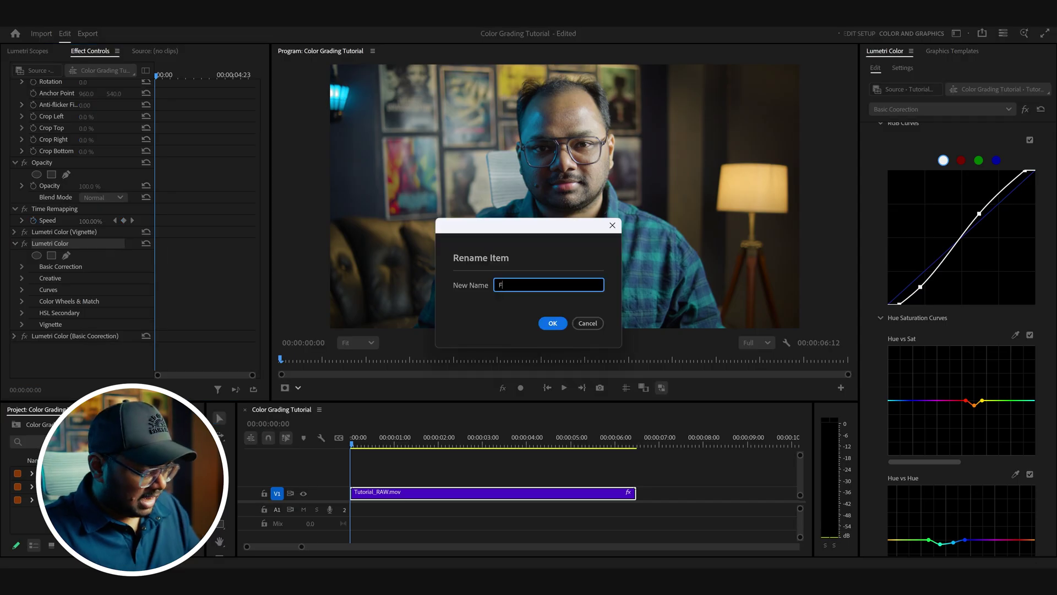
pyautogui.write('ace Shadows')
pyautogui.press('Return')
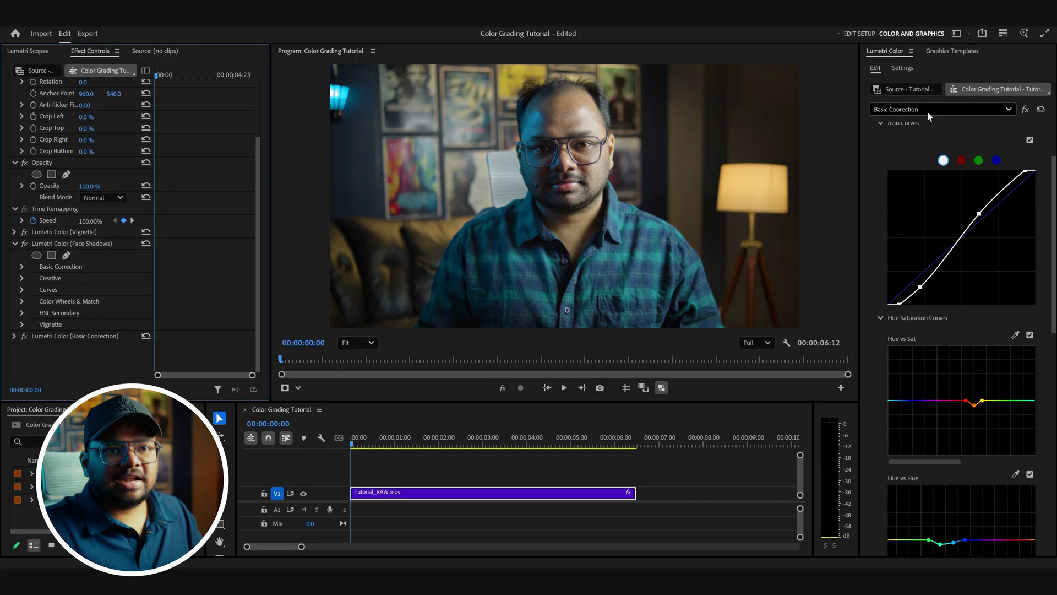
pyautogui.click(929, 109)
pyautogui.click(912, 140)
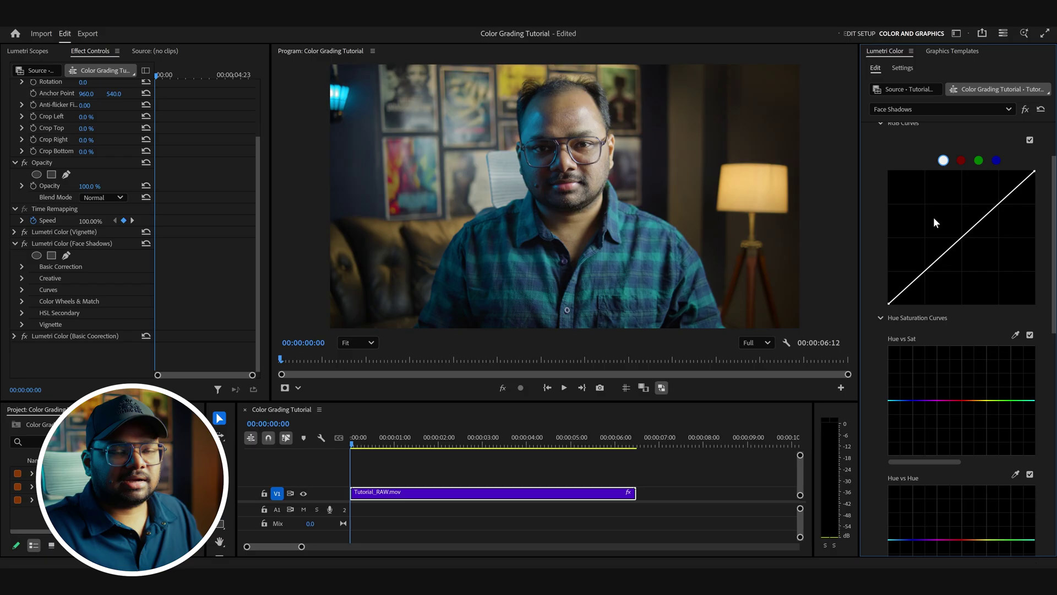
# In Face Shadows' HSL Secondary, disable the hue and saturation keys, shift the luminance range towards the shadows, and preview the key in Color/Gray.
pyautogui.scroll(-10, 938, 199)
pyautogui.click(905, 487)
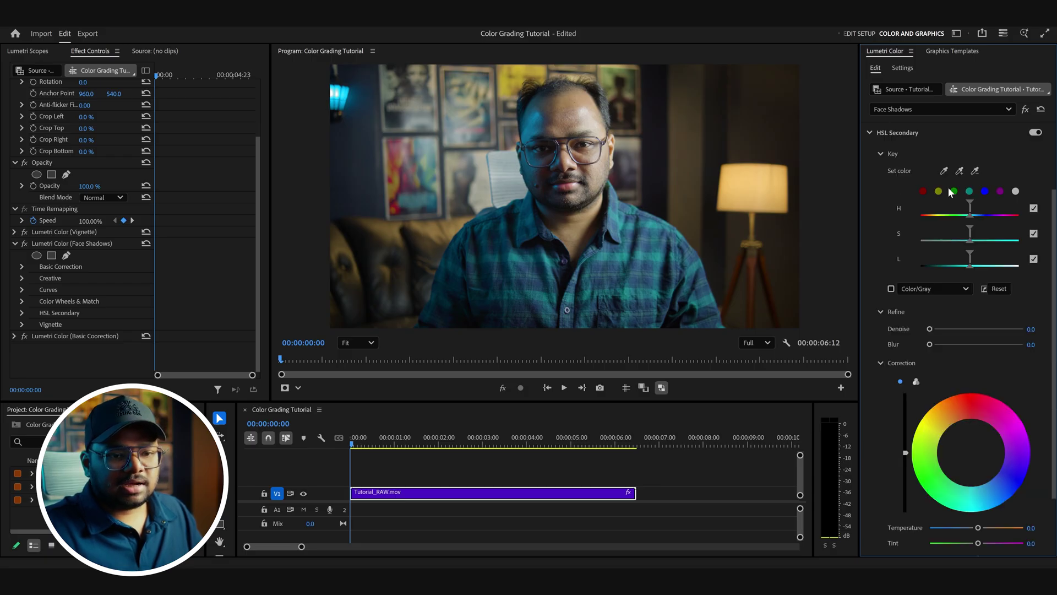
pyautogui.scroll(1, 939, 216)
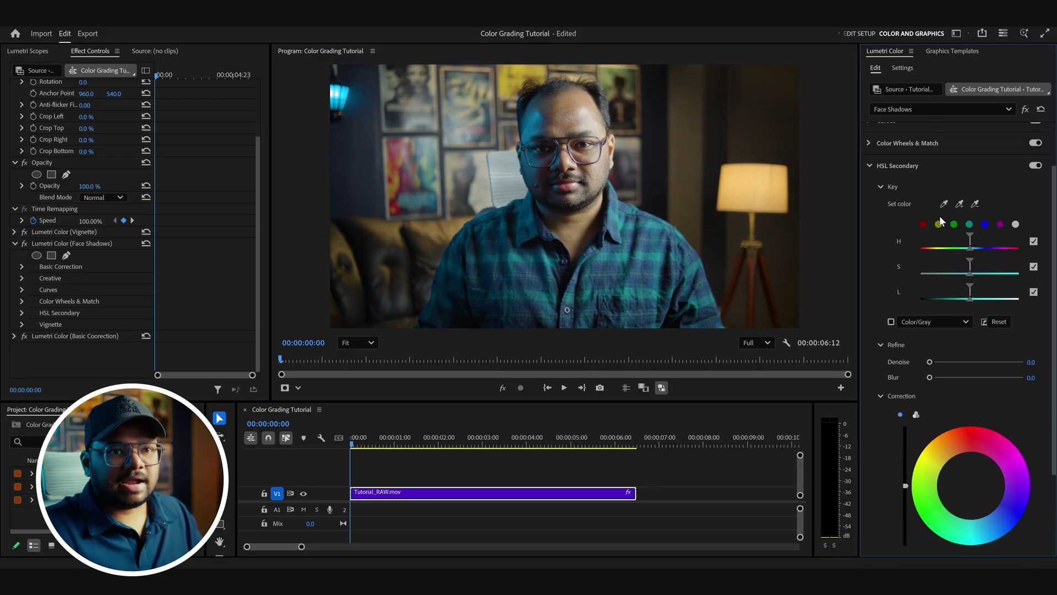
pyautogui.click(1034, 241)
pyautogui.click(1035, 267)
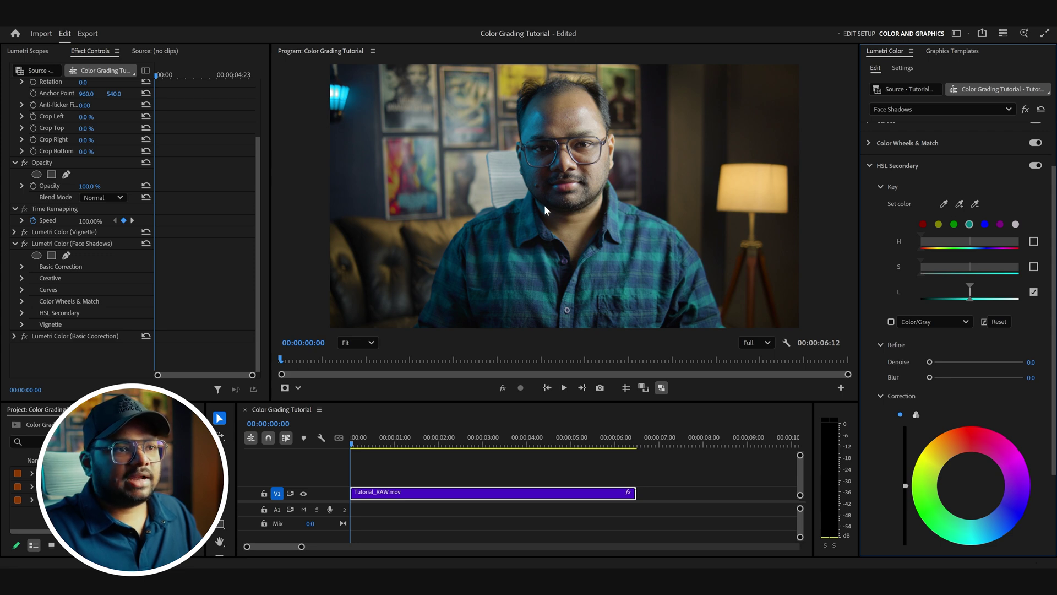
pyautogui.moveTo(970, 287); pyautogui.dragTo(944, 295)
pyautogui.click(891, 322)
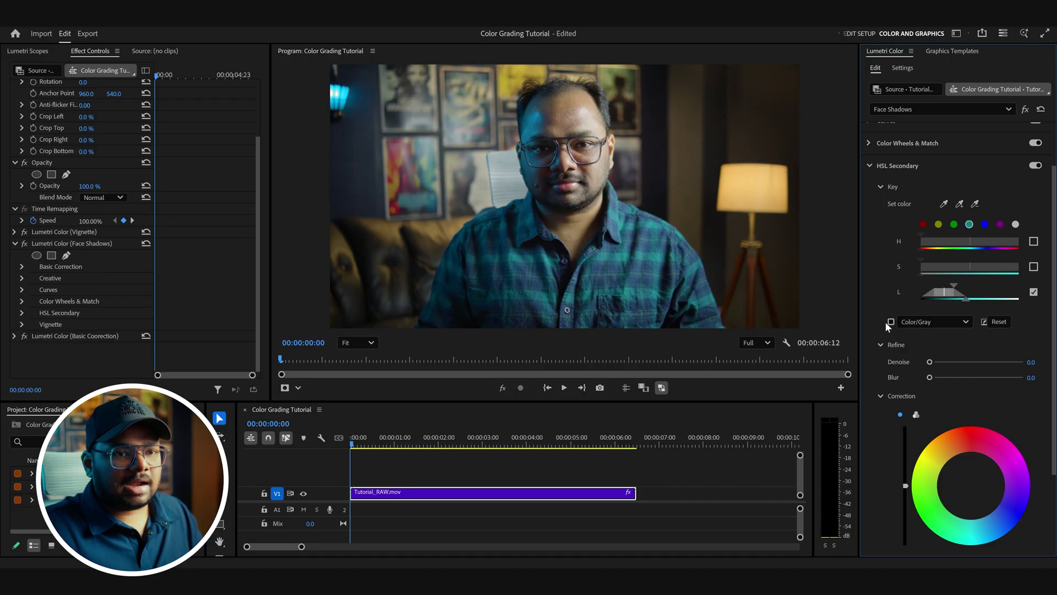
pyautogui.click(891, 321)
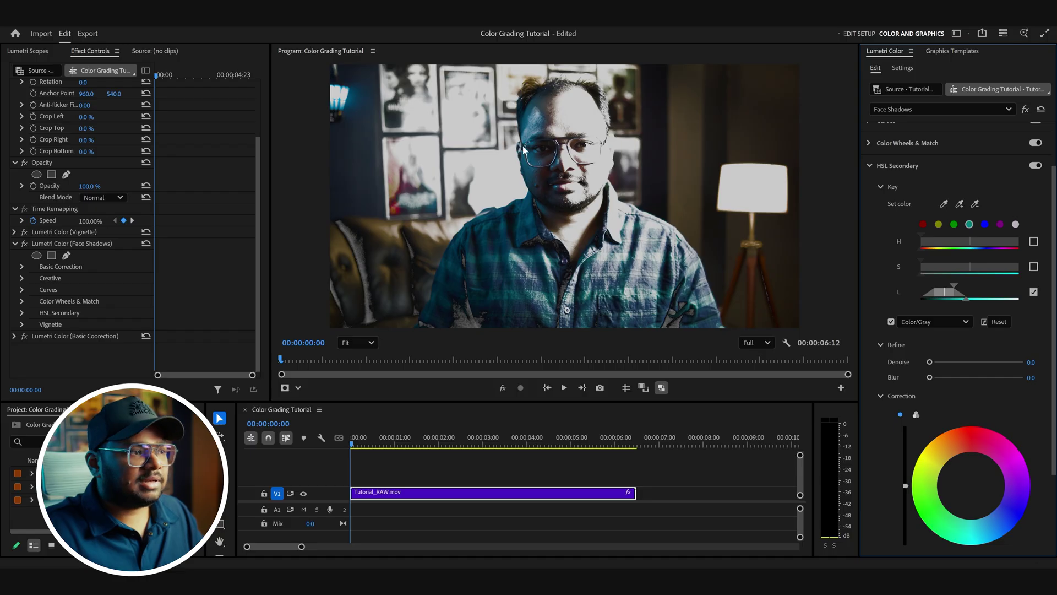
# Add a narrow ellipse mask over the shadowed side of the face to Face Shadows, with a feather of 250.
pyautogui.click(36, 256)
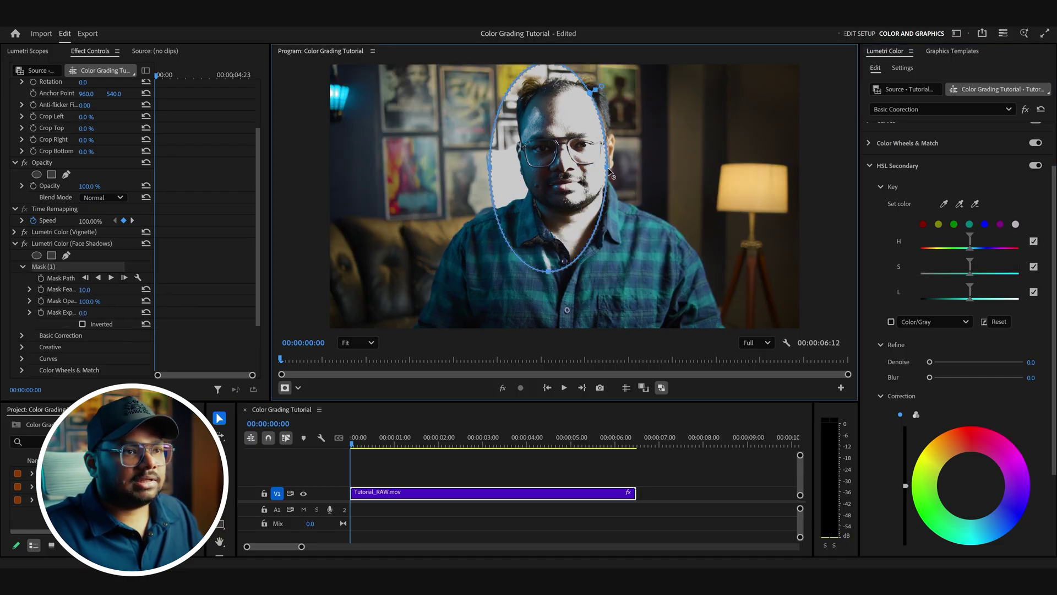
pyautogui.moveTo(609, 171); pyautogui.dragTo(574, 170)
pyautogui.moveTo(490, 168); pyautogui.dragTo(513, 169)
pyautogui.moveTo(576, 89); pyautogui.dragTo(602, 86)
pyautogui.moveTo(93, 290); pyautogui.dragTo(94, 290)
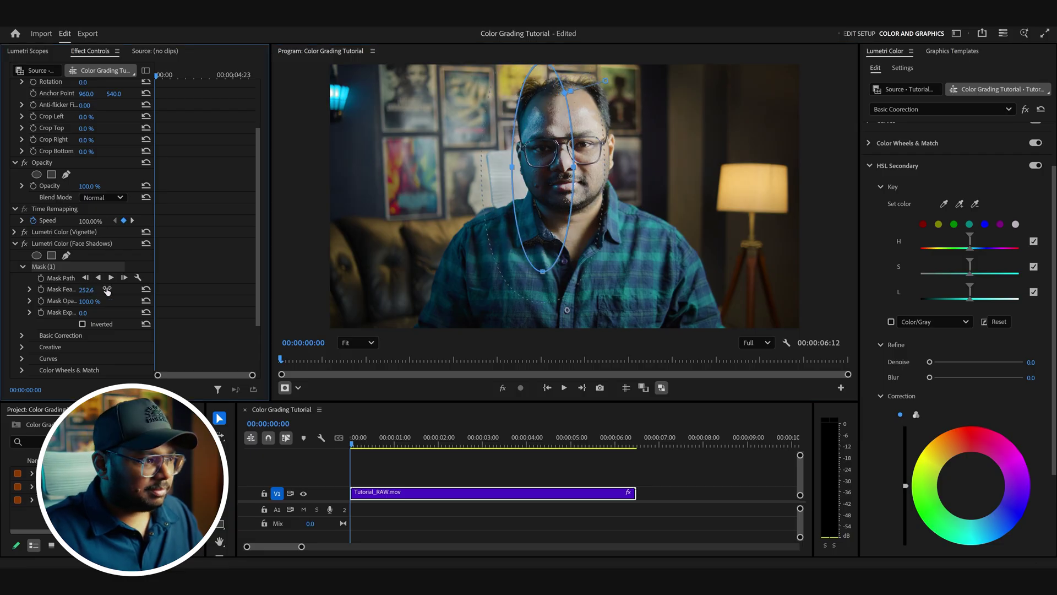
pyautogui.click(92, 290)
pyautogui.write('250')
pyautogui.press('Return')
pyautogui.moveTo(542, 278); pyautogui.dragTo(572, 272)
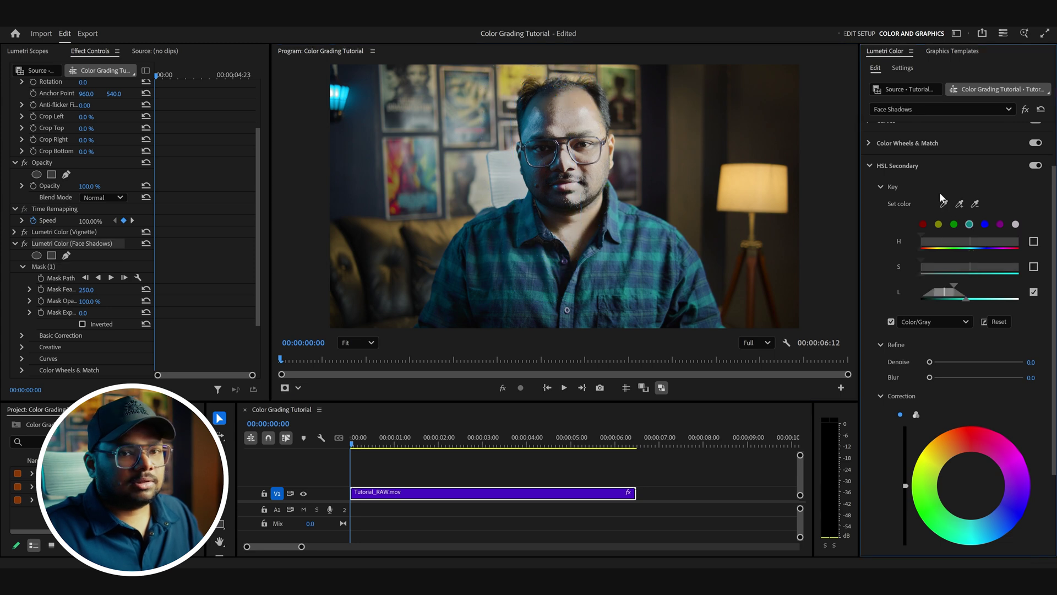
# Turn off the key preview and switch the HSL Secondary correction to the three-way color wheels.
pyautogui.click(891, 322)
pyautogui.scroll(-3, 914, 282)
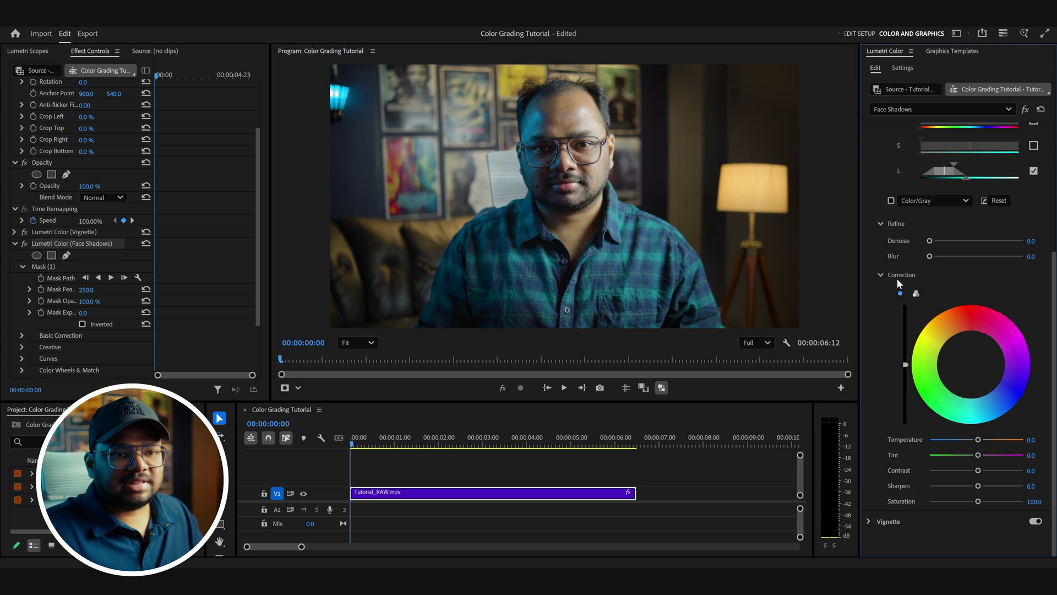
pyautogui.click(916, 295)
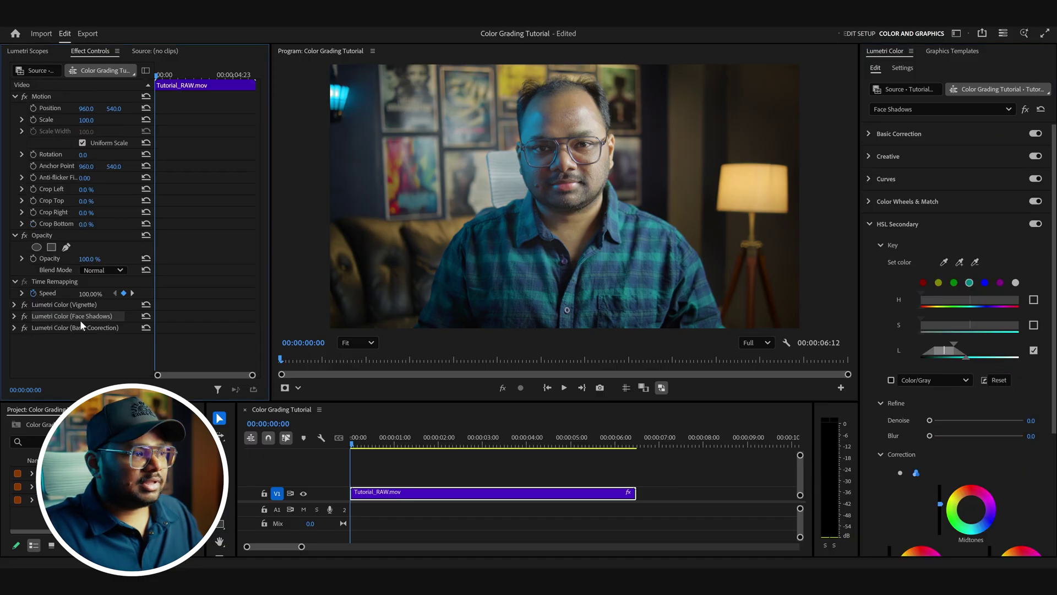
# Compare the picture with and without the Face Shadows effect and check another frame of the clip.
pyautogui.click(24, 318)
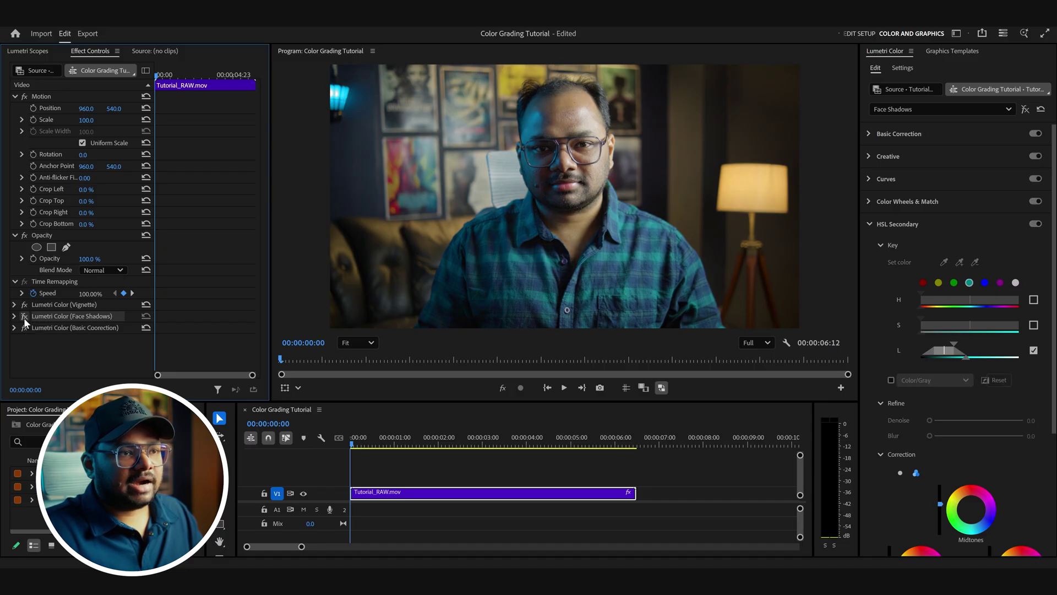
pyautogui.click(24, 318)
pyautogui.moveTo(360, 437); pyautogui.dragTo(381, 428)
# Refine the Face Shadows key with Denoise 50 and Blur 5 while previewing it, and check the effect's before and after.
pyautogui.scroll(-2, 937, 386)
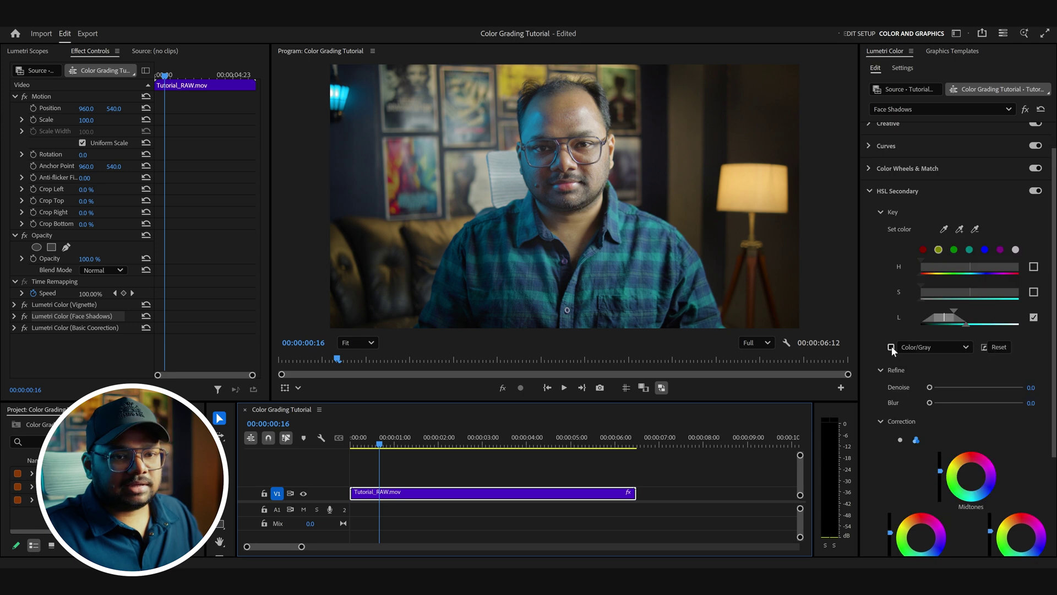
pyautogui.click(891, 346)
pyautogui.moveTo(931, 388); pyautogui.dragTo(957, 402)
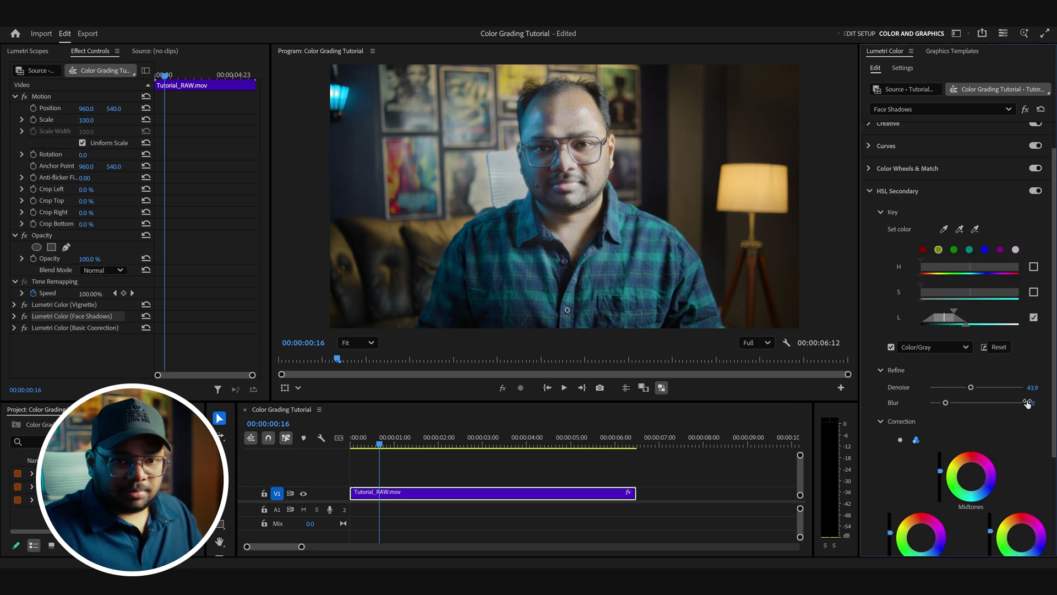
pyautogui.moveTo(1040, 383); pyautogui.dragTo(1043, 384)
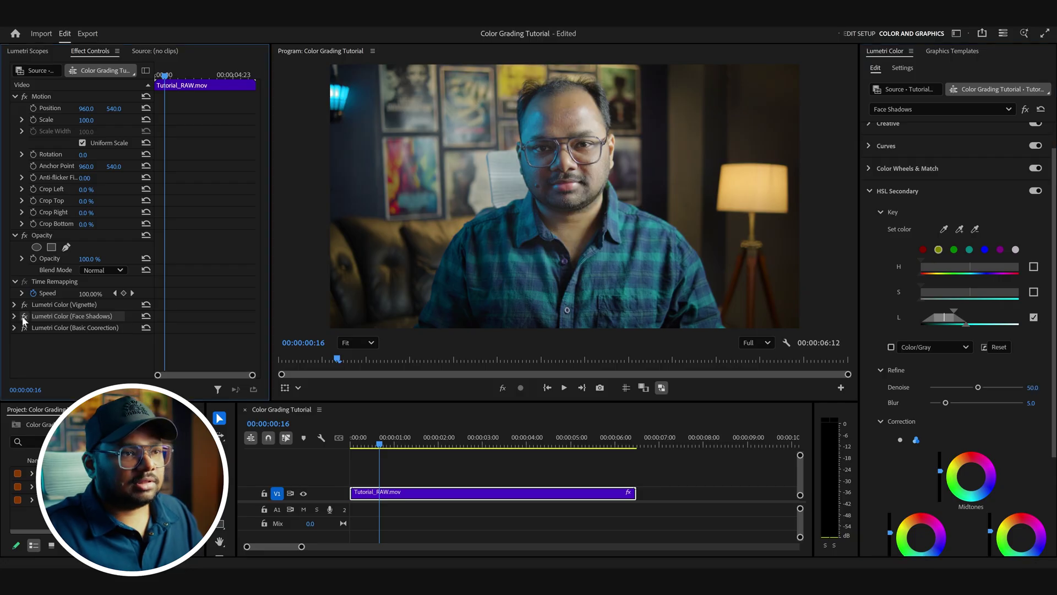
pyautogui.click(23, 316)
pyautogui.click(408, 442)
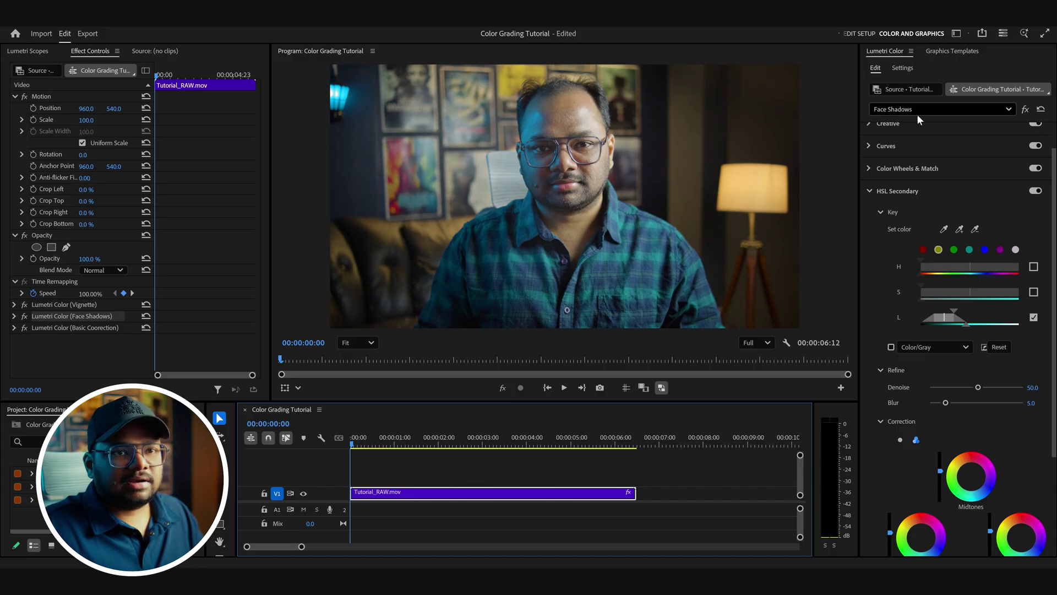
# Add another Lumetri Color effect and place it between Face Shadows and Basic Coorection.
pyautogui.click(917, 114)
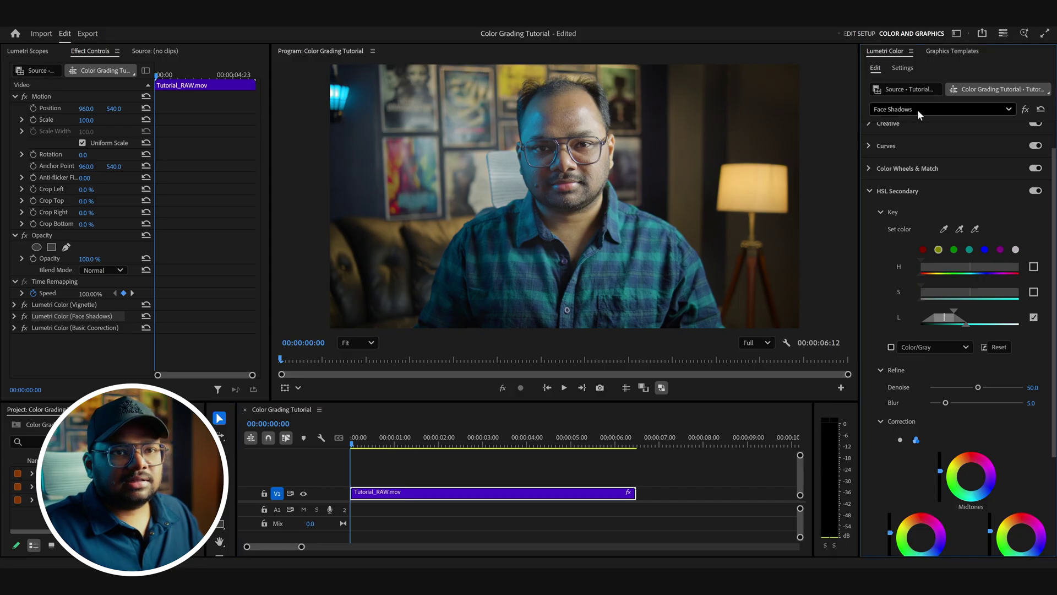
pyautogui.click(918, 171)
pyautogui.moveTo(77, 339); pyautogui.dragTo(83, 326)
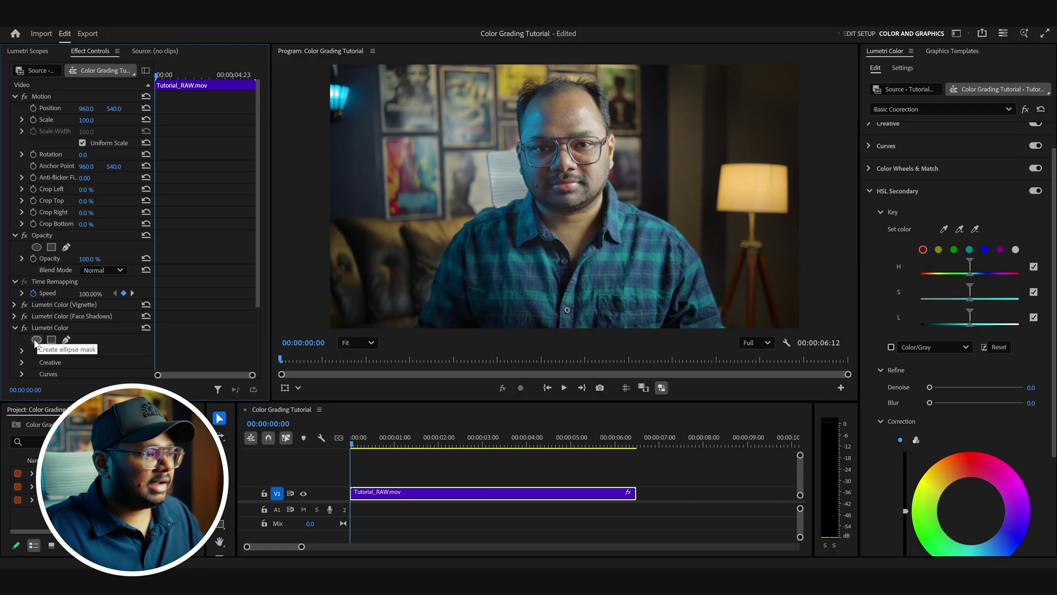
# Add an ellipse mask around the whole face to the new Lumetri Color effect and set its feather to 200.
pyautogui.click(37, 340)
pyautogui.moveTo(584, 211); pyautogui.dragTo(568, 198)
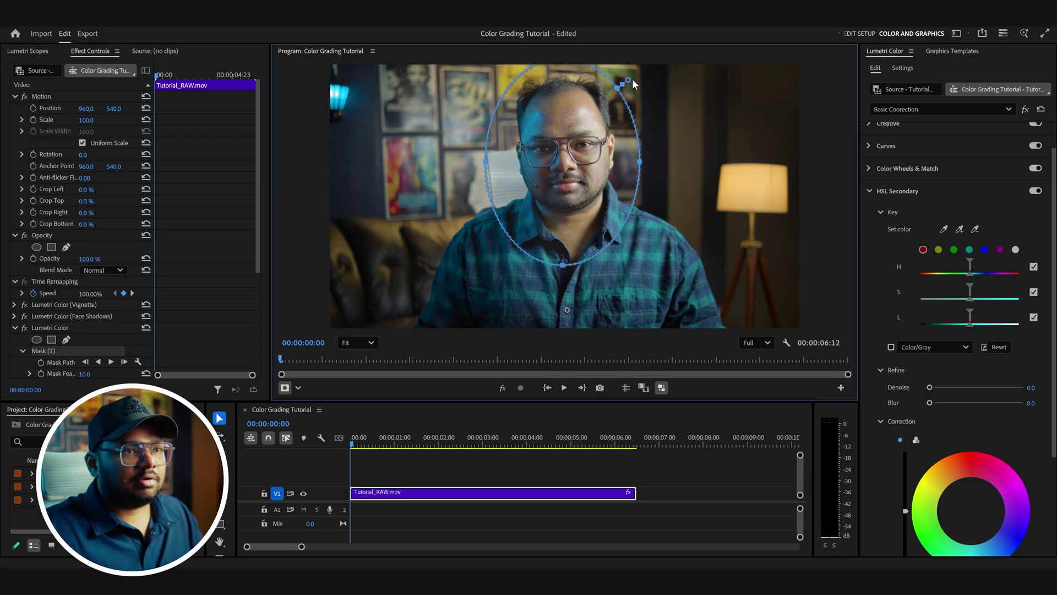
pyautogui.moveTo(630, 79); pyautogui.dragTo(639, 70)
pyautogui.moveTo(639, 70); pyautogui.dragTo(643, 67)
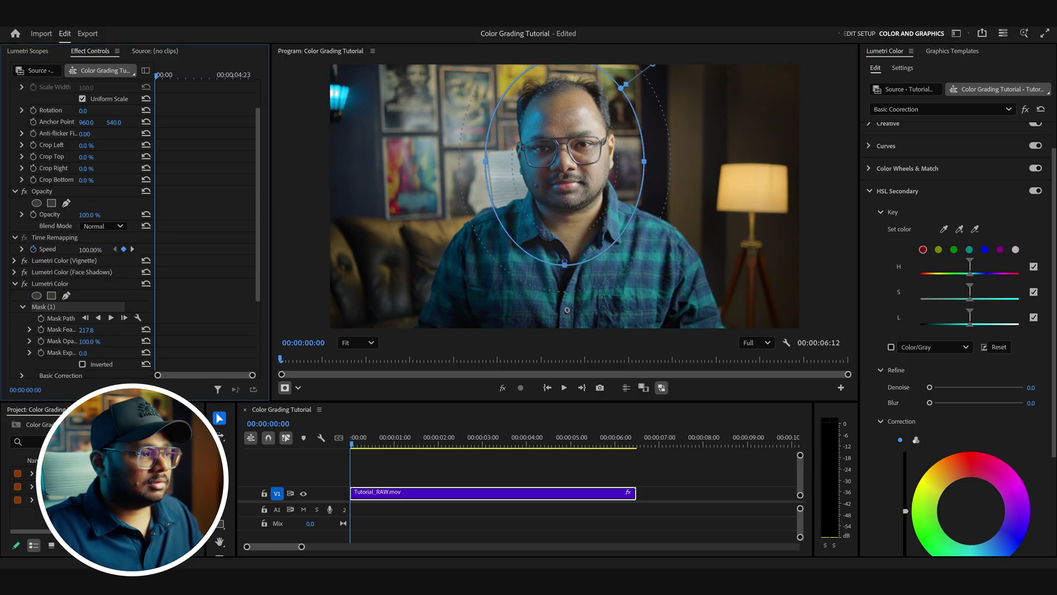
pyautogui.click(86, 330)
pyautogui.write('200')
pyautogui.press('Return')
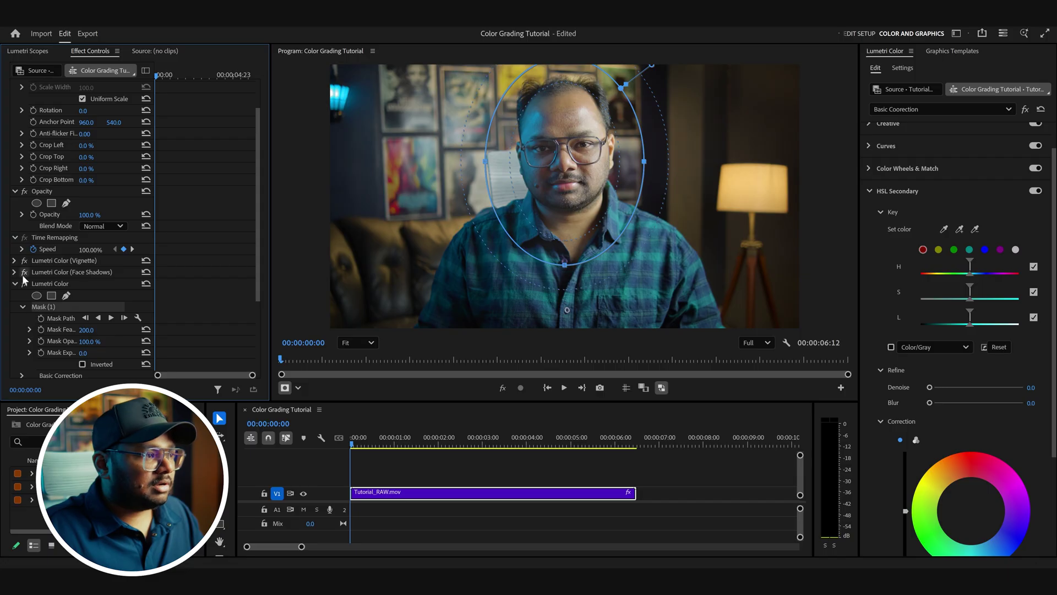
# Rename the masked Lumetri Color effect "Face" and make it the active effect for grading.
pyautogui.rightClick(71, 284)
pyautogui.click(97, 293)
pyautogui.write('Face')
pyautogui.press('Return')
pyautogui.click(943, 110)
pyautogui.click(948, 152)
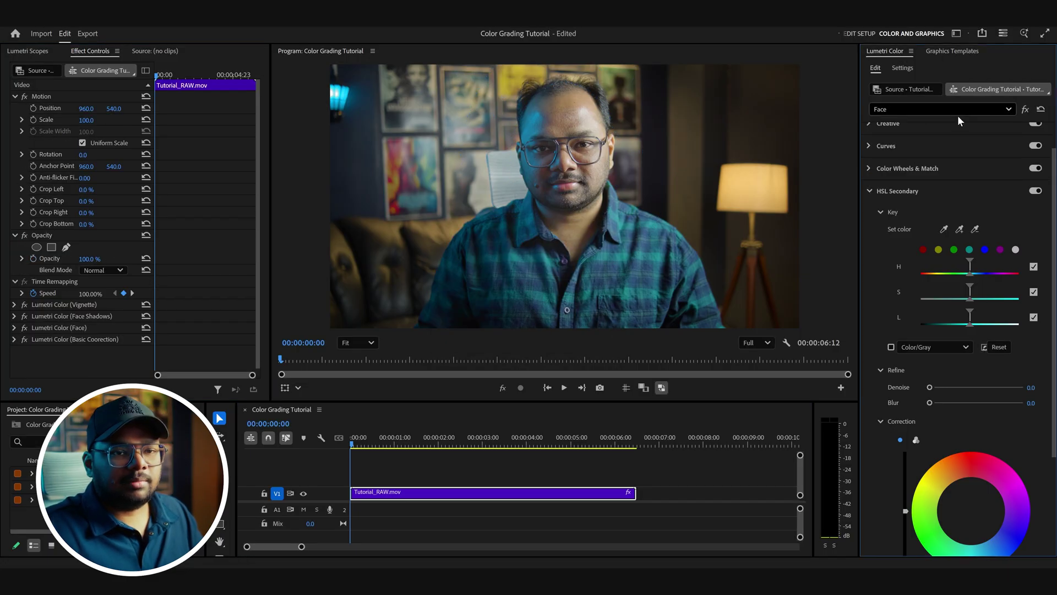
# Brighten the face by slightly raising the midtones of the Face effect's white RGB curve, anchoring the shadows with a second point.
pyautogui.scroll(2, 909, 264)
pyautogui.click(884, 178)
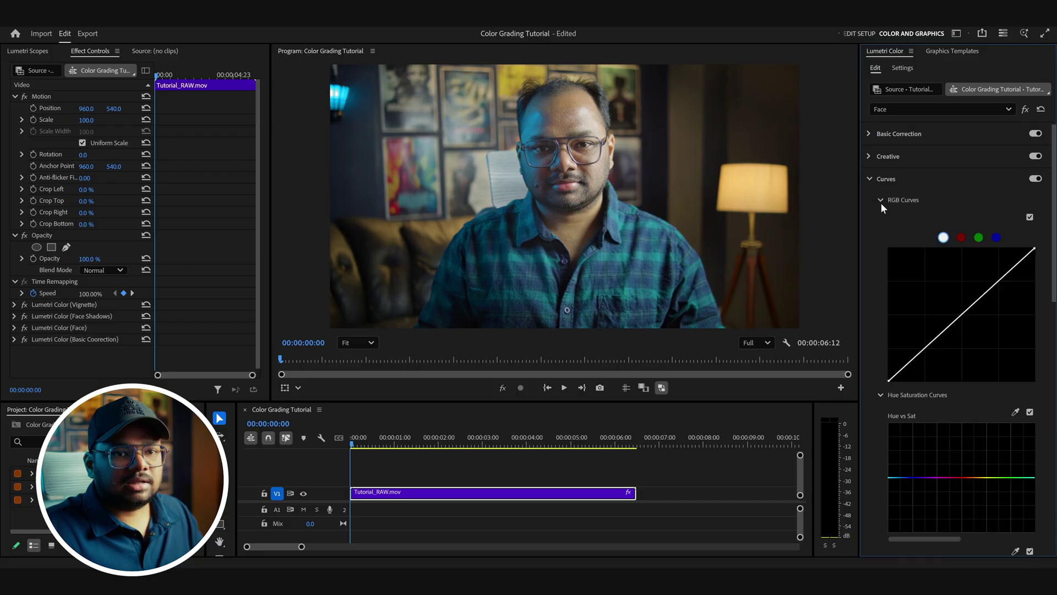
pyautogui.click(974, 301)
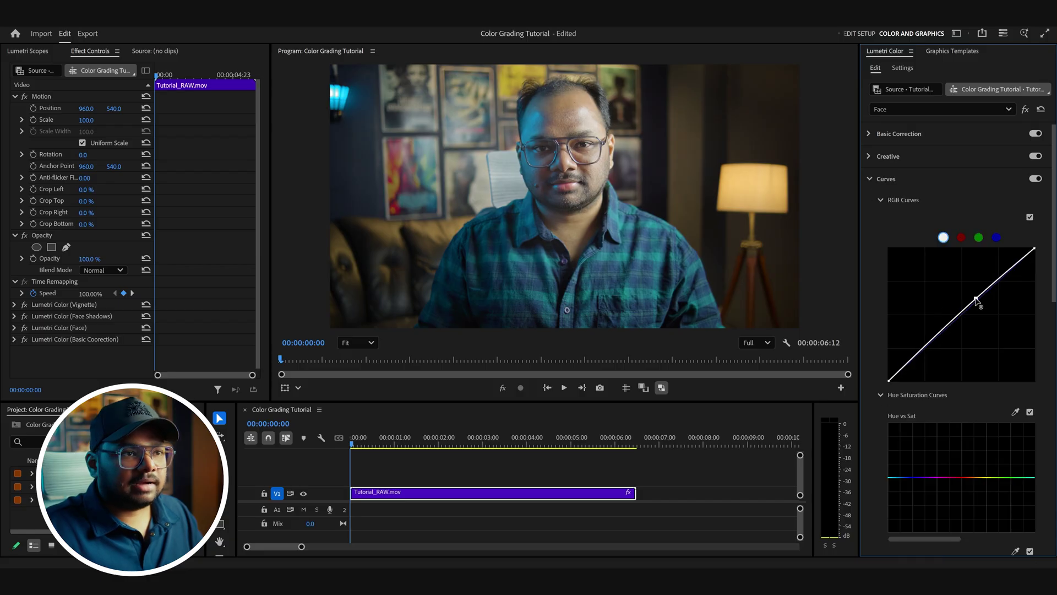
pyautogui.click(914, 359)
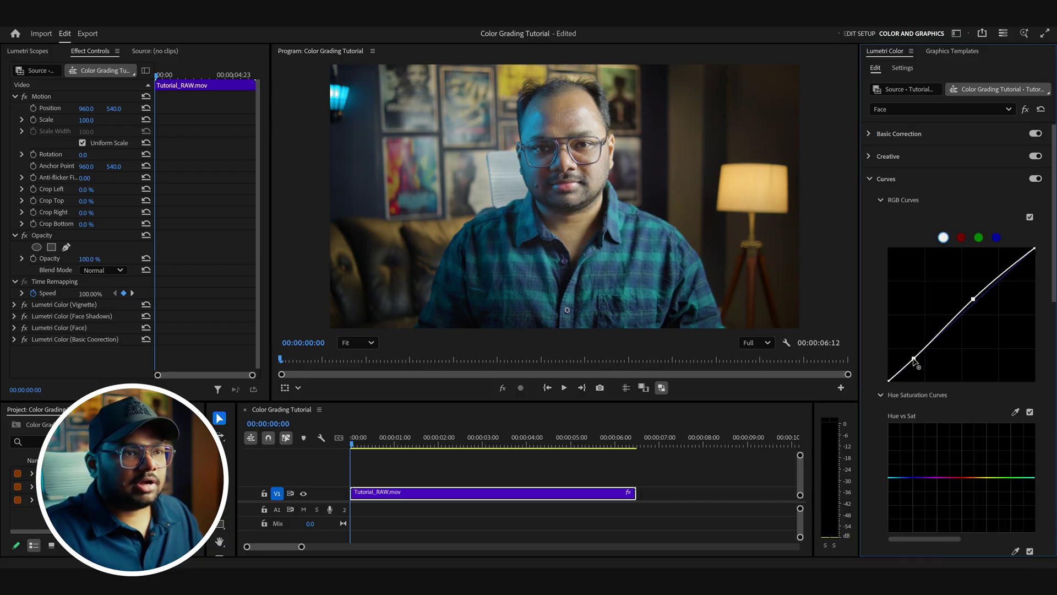
# Compare the picture with and without the Face effect and view the program image full screen.
pyautogui.click(1025, 109)
pyautogui.click(1025, 109)
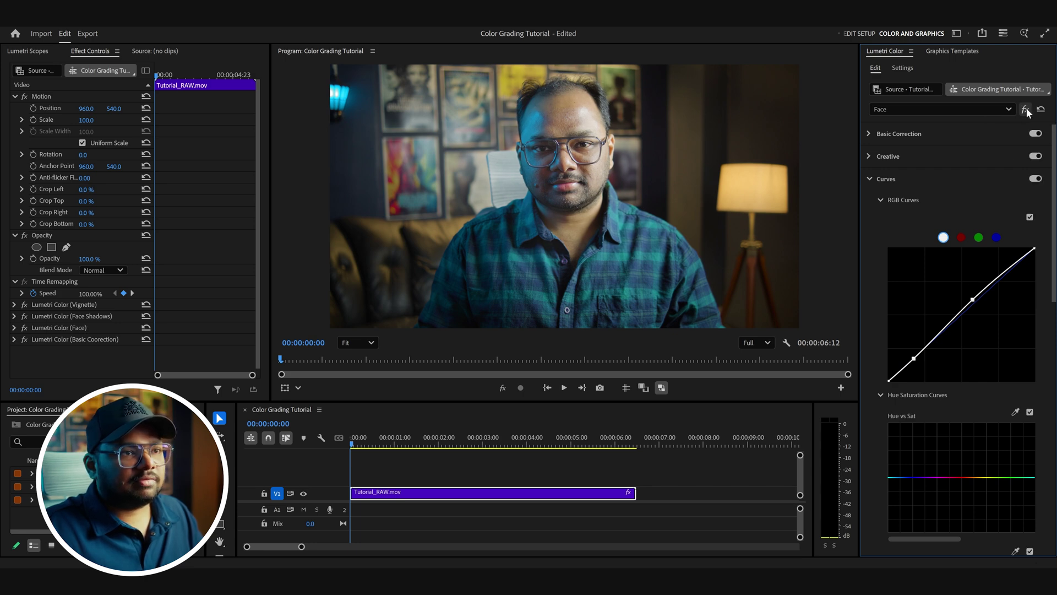
pyautogui.click(616, 146)
pyautogui.hotkey('ctrl', '`')
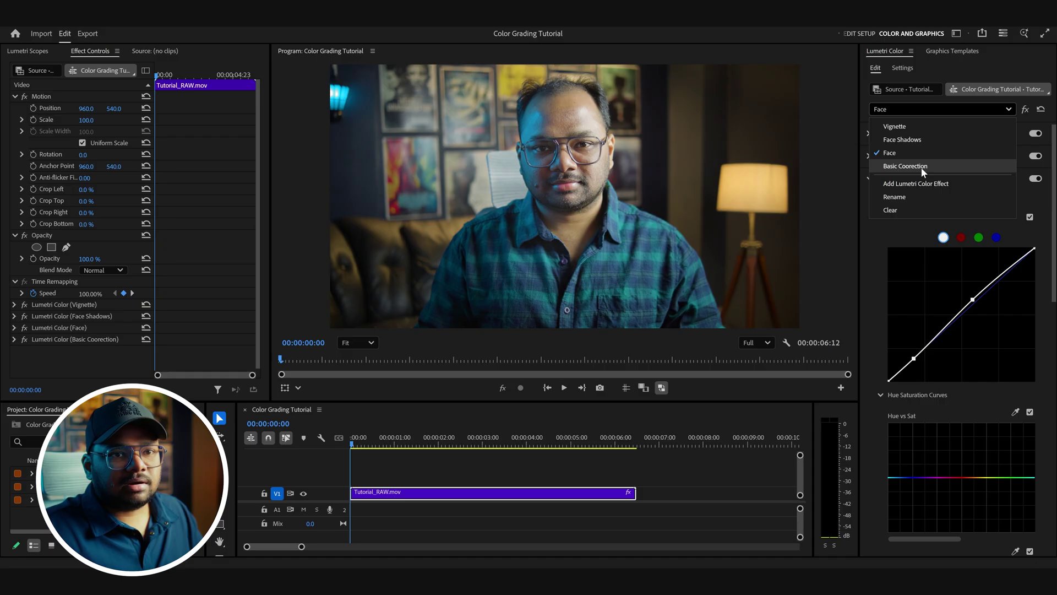
# Make the Basic Coorection effect active and correct its name to "Basic Correction".
pyautogui.click(920, 167)
pyautogui.rightClick(98, 339)
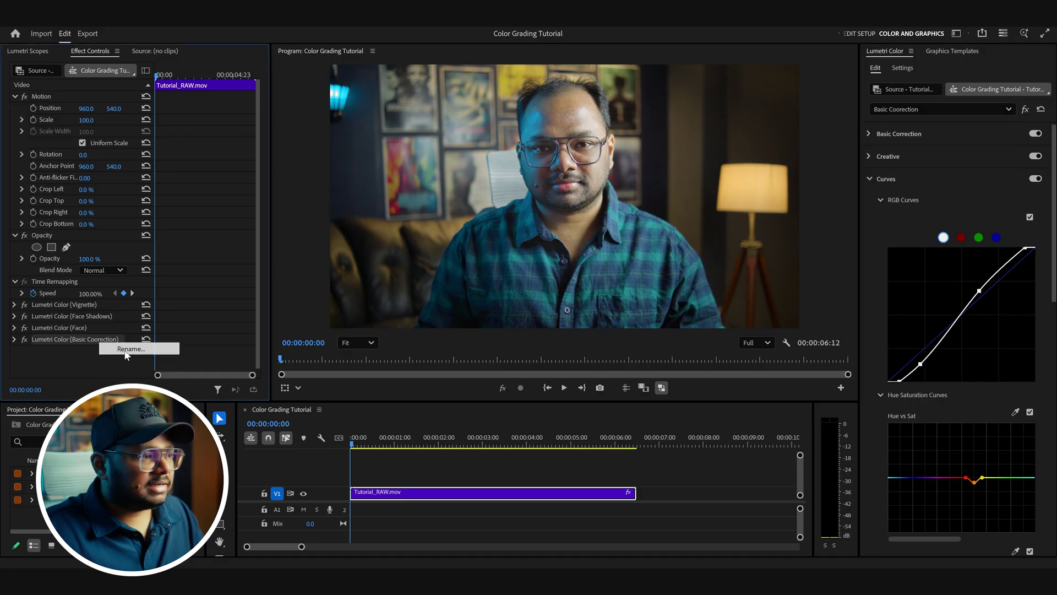
pyautogui.click(126, 350)
pyautogui.click(552, 323)
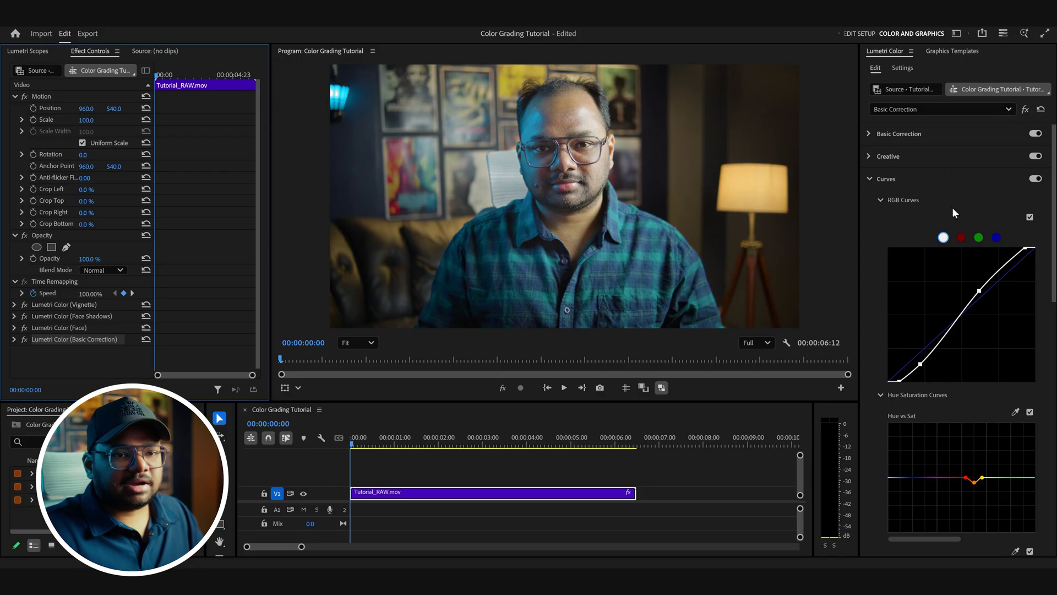
# Display the Lumetri Scopes and fine-tune the shadow point of Basic Correction's white RGB curve.
pyautogui.click(37, 52)
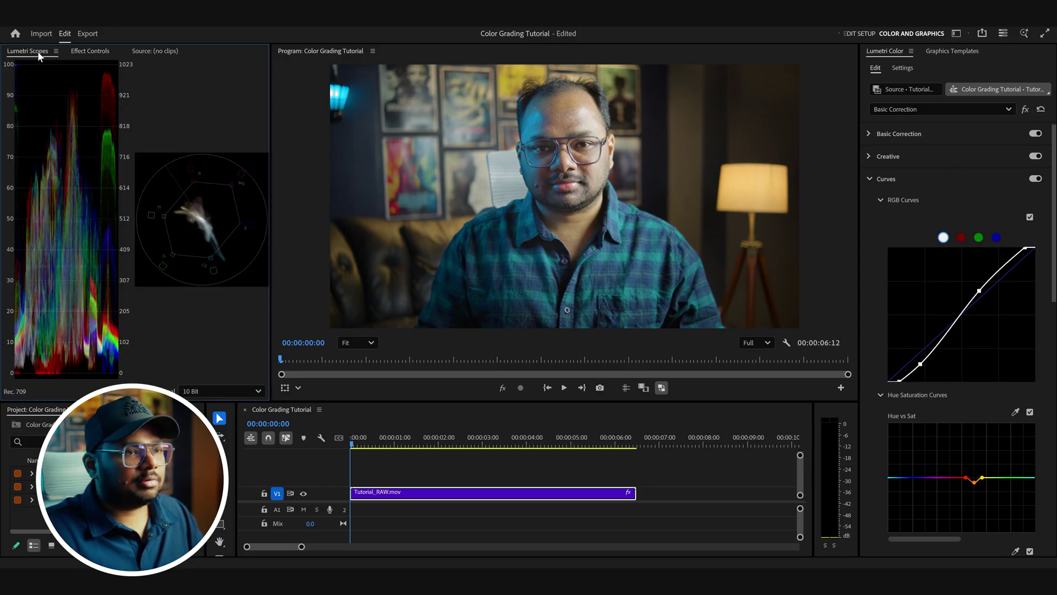
pyautogui.moveTo(922, 364); pyautogui.dragTo(922, 365)
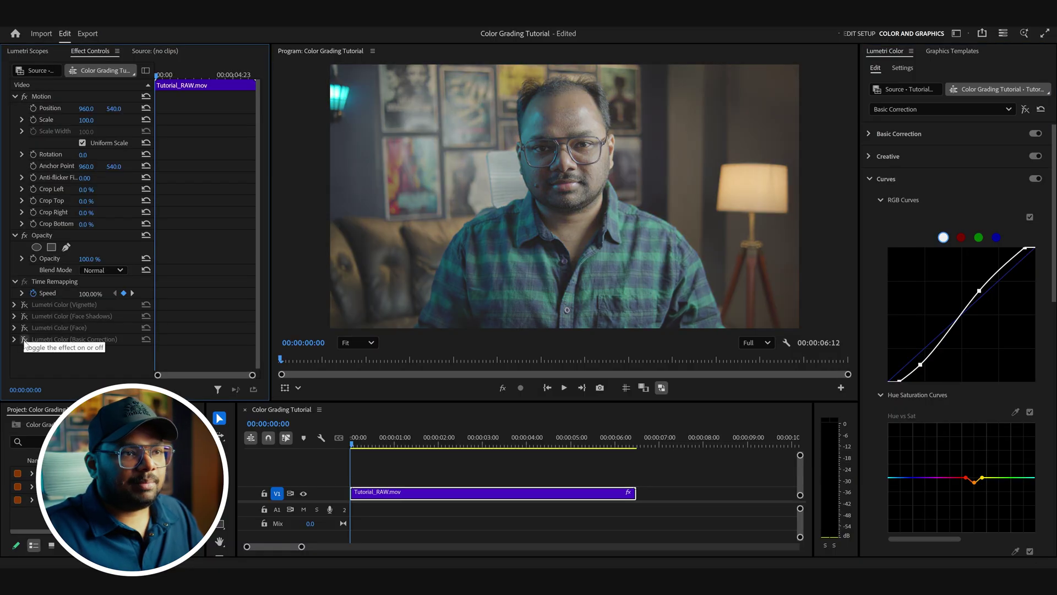
# Turn the Basic Correction, Vignette, Face Shadows and Face effects back on one by one to review the grade.
pyautogui.click(24, 339)
pyautogui.click(24, 305)
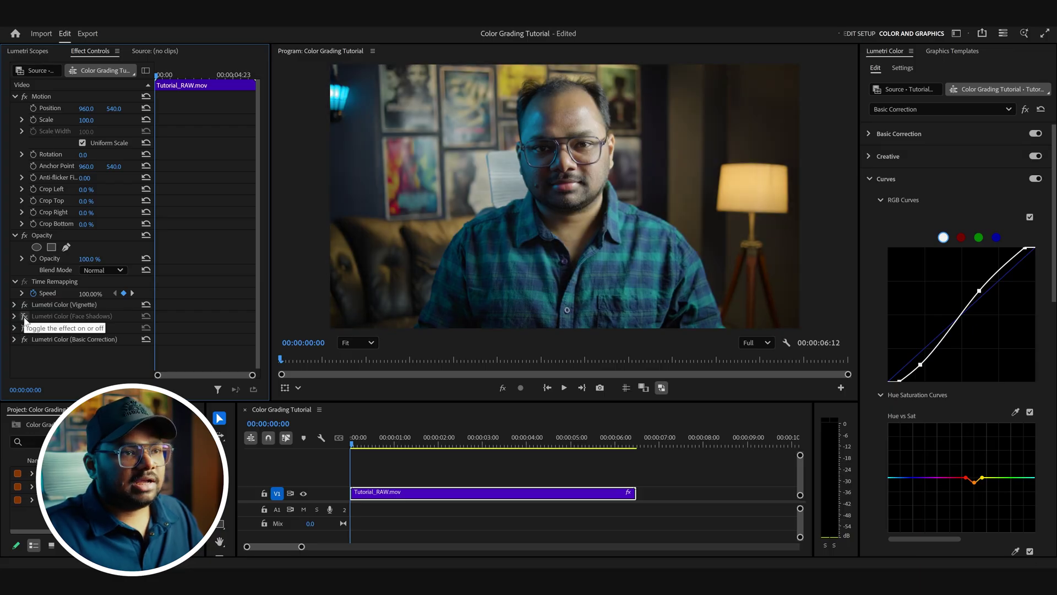
pyautogui.click(24, 316)
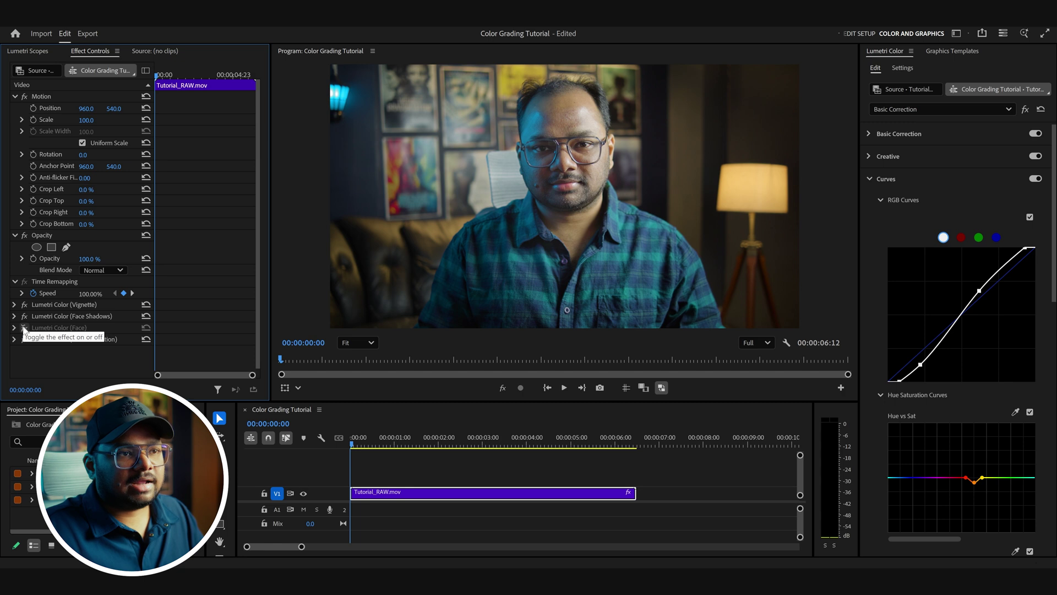
pyautogui.click(24, 328)
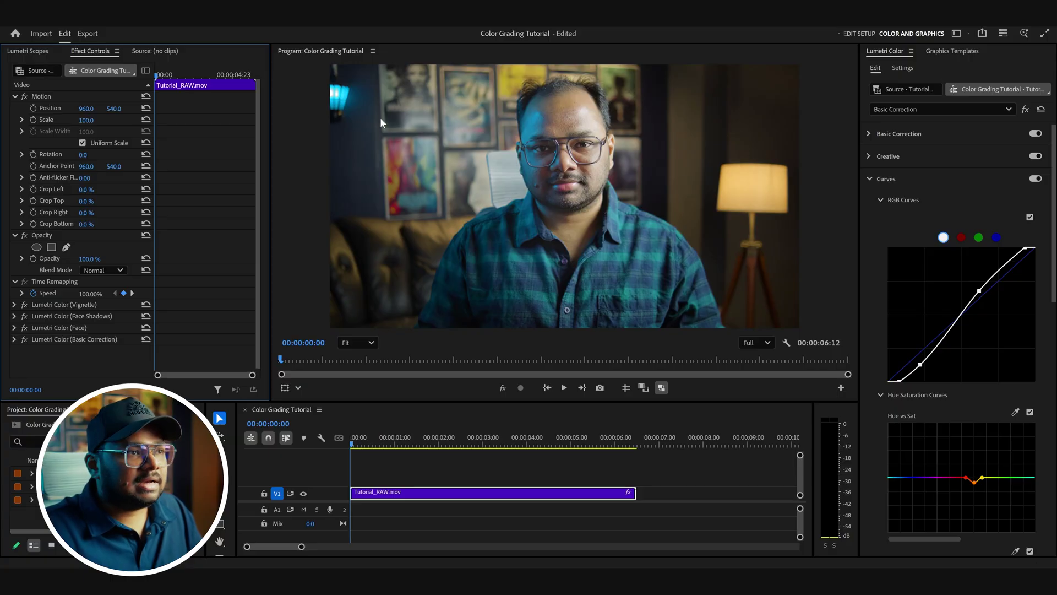
# Create an adjustment layer named "Glow" in the Misc bin and place it on V2 over the full length of Tutorial_RAW.mov.
pyautogui.click(32, 486)
pyautogui.click(192, 545)
pyautogui.click(225, 462)
pyautogui.click(80, 500)
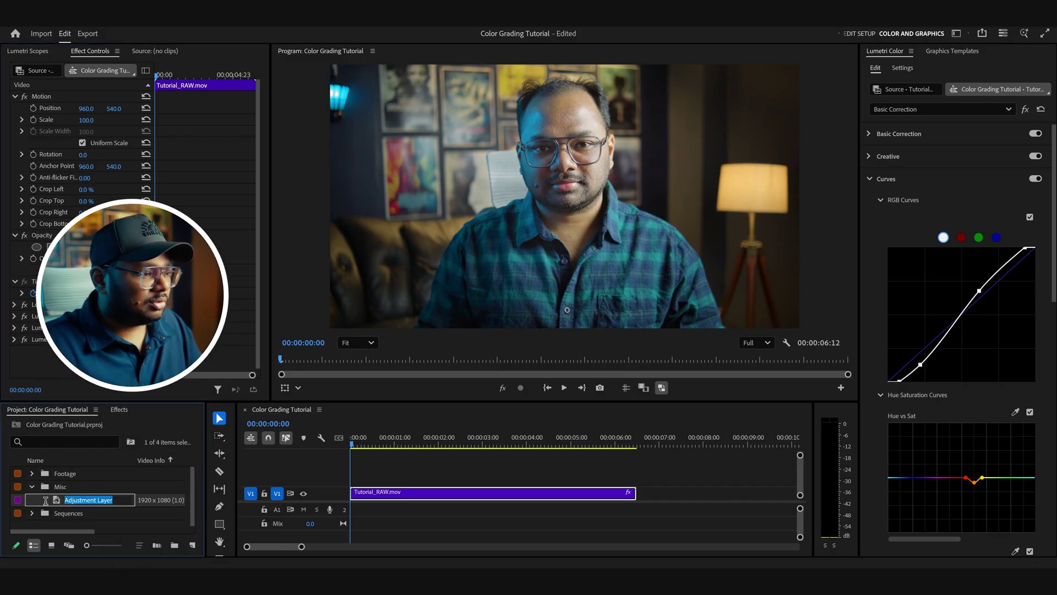
pyautogui.write('Glow')
pyautogui.press('Return')
pyautogui.moveTo(22, 499); pyautogui.dragTo(332, 474)
pyautogui.moveTo(566, 479); pyautogui.dragTo(635, 480)
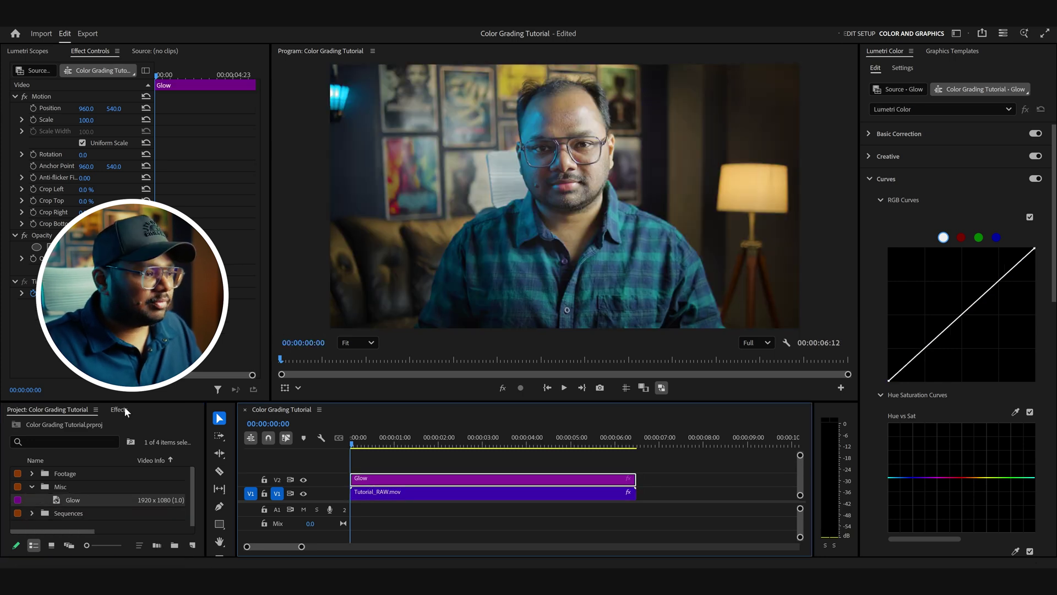
# Find the Gaussian Blur effect and apply it to the Glow adjustment layer.
pyautogui.click(120, 410)
pyautogui.click(62, 427)
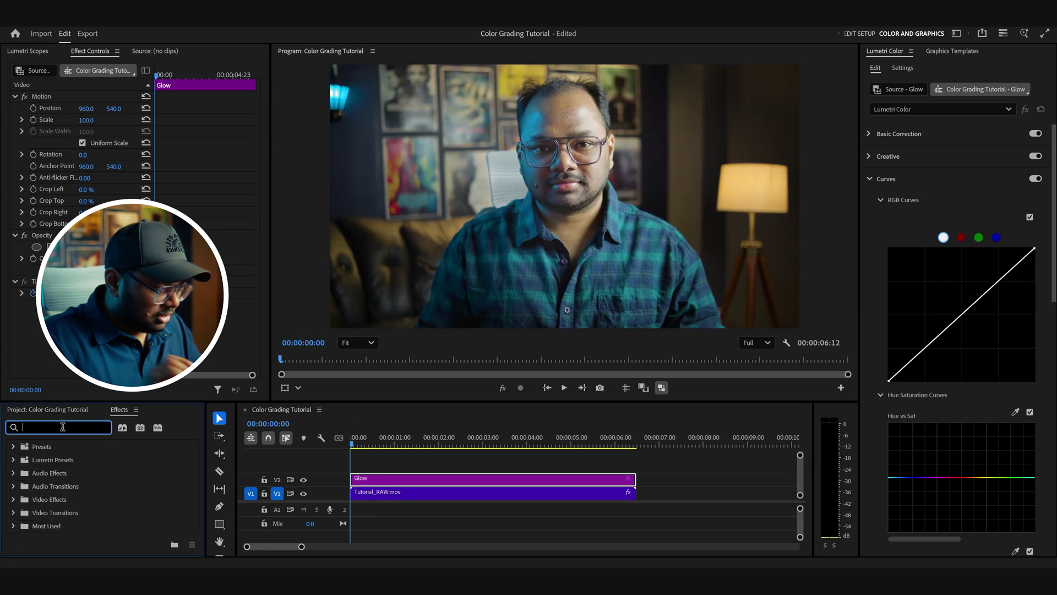
pyautogui.write('gaussian blur')
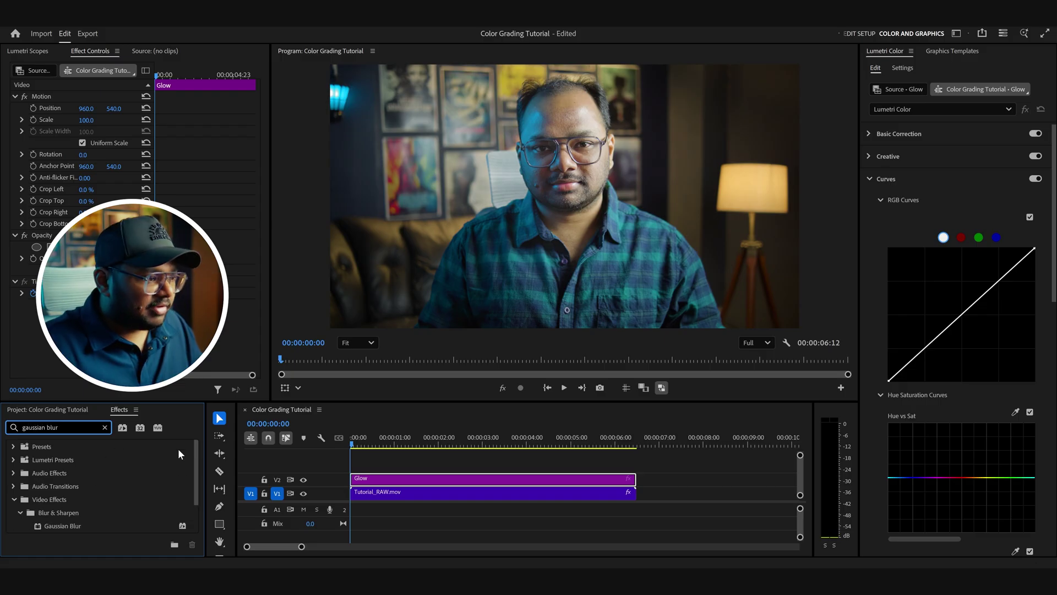
pyautogui.moveTo(62, 526); pyautogui.dragTo(425, 481)
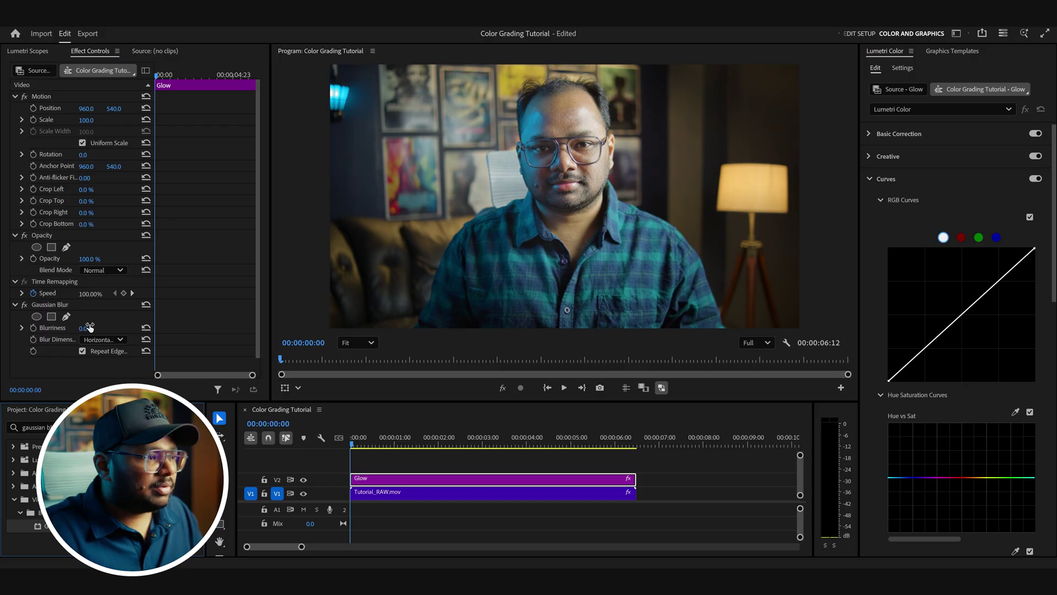
# Set the Glow layer's Gaussian Blur blurriness to 25 and its opacity blend mode to Screen.
pyautogui.moveTo(85, 328); pyautogui.dragTo(89, 328)
pyautogui.moveTo(84, 328); pyautogui.dragTo(90, 329)
pyautogui.click(104, 269)
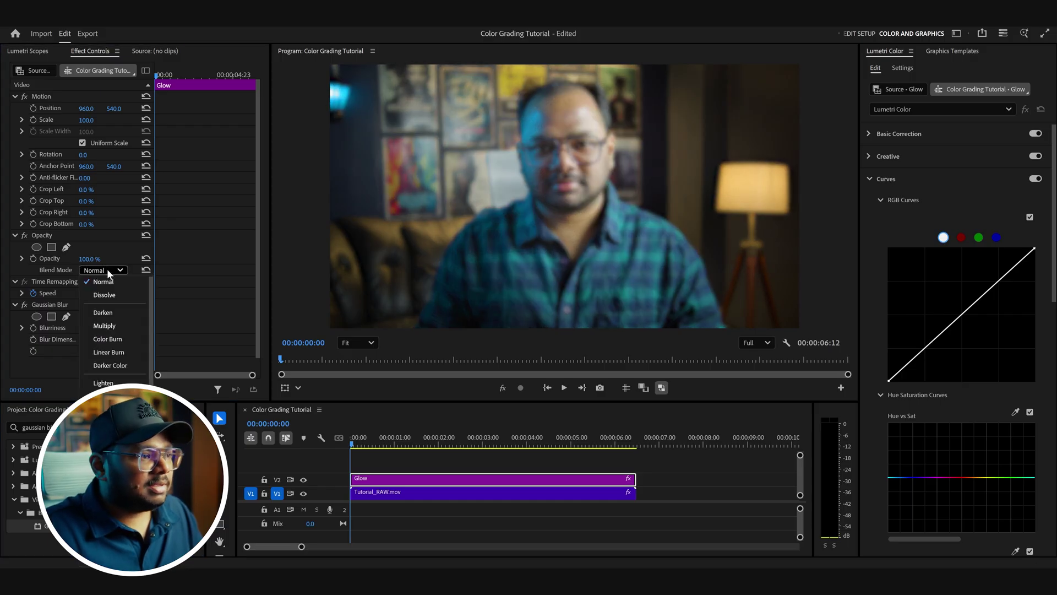
pyautogui.click(125, 321)
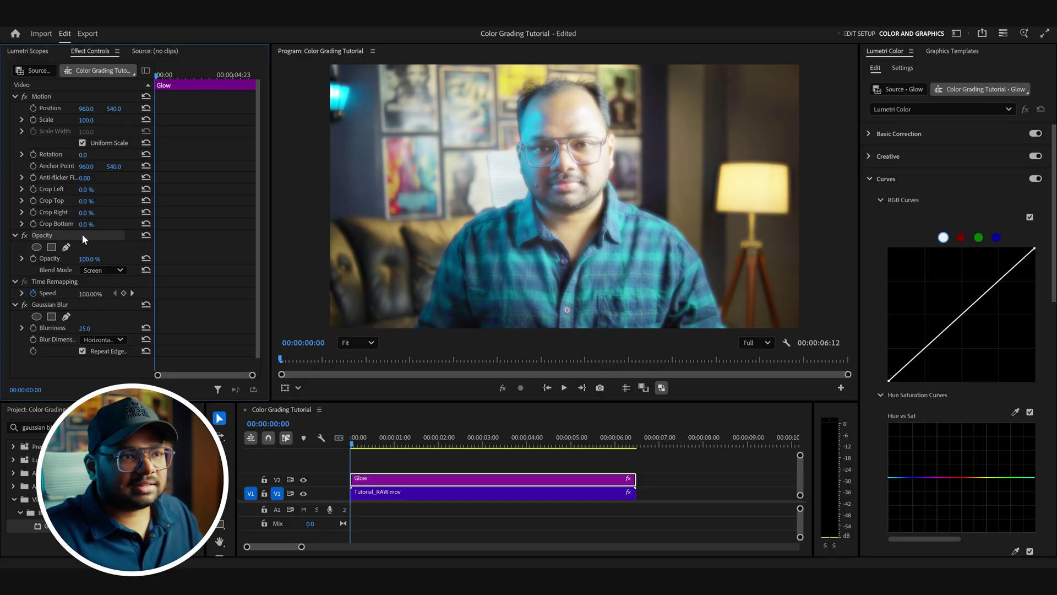
# Add an elliptical opacity mask to the Glow layer, enlarge it around the teal wall light and set its feather to 500.
pyautogui.click(36, 247)
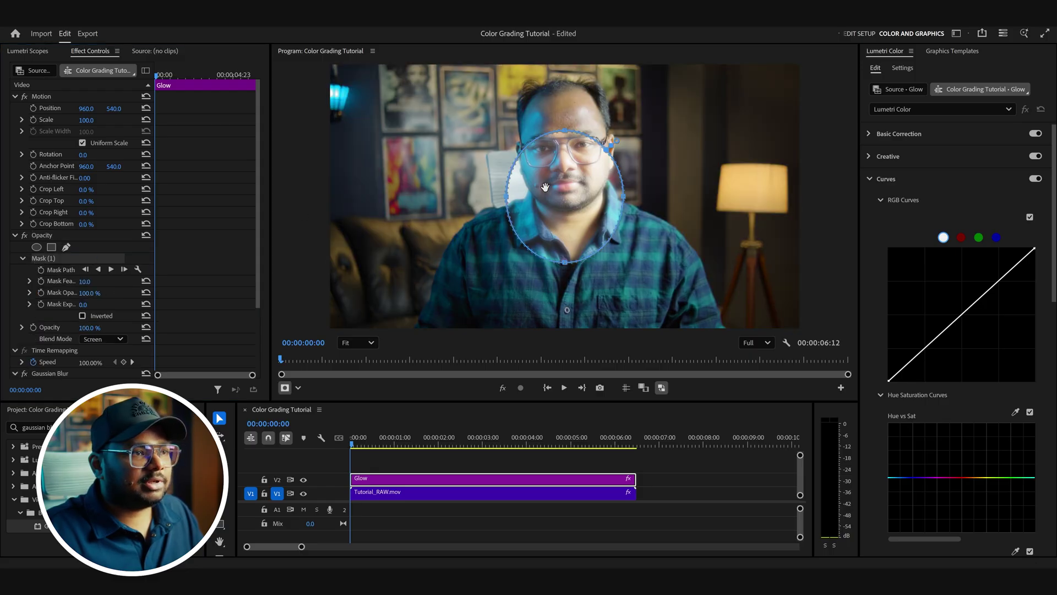
pyautogui.moveTo(550, 187); pyautogui.dragTo(442, 142)
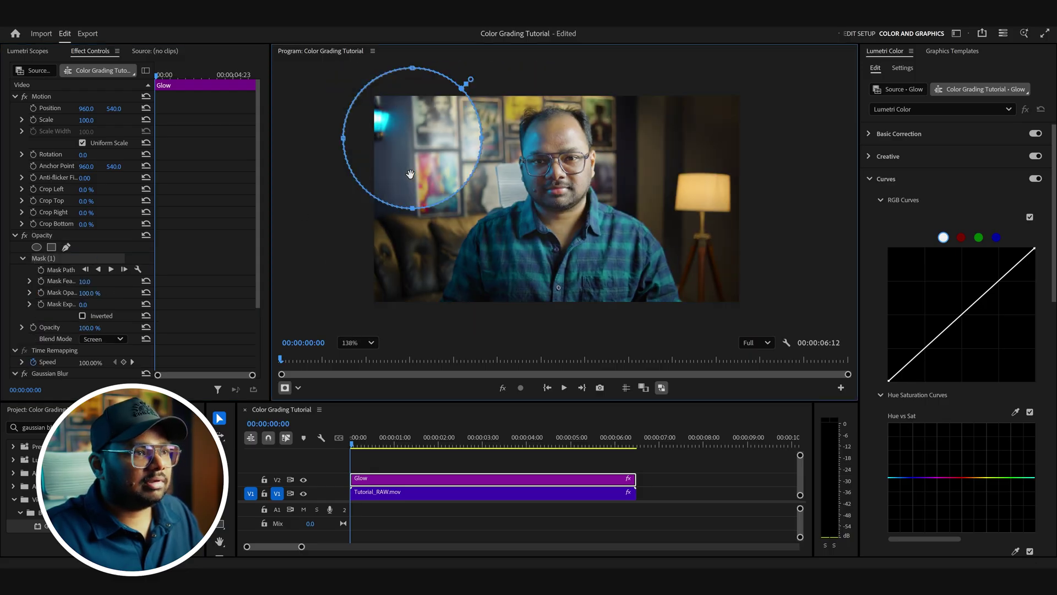
pyautogui.moveTo(410, 174); pyautogui.dragTo(388, 161)
pyautogui.moveTo(445, 67); pyautogui.dragTo(469, 54)
pyautogui.click(85, 281)
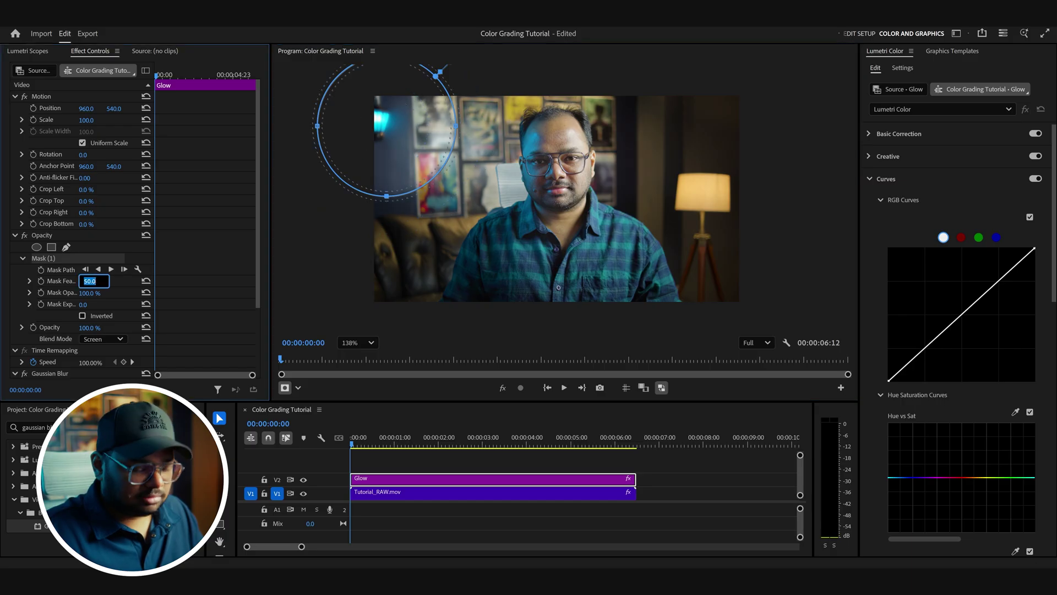
pyautogui.write('500')
pyautogui.press('Return')
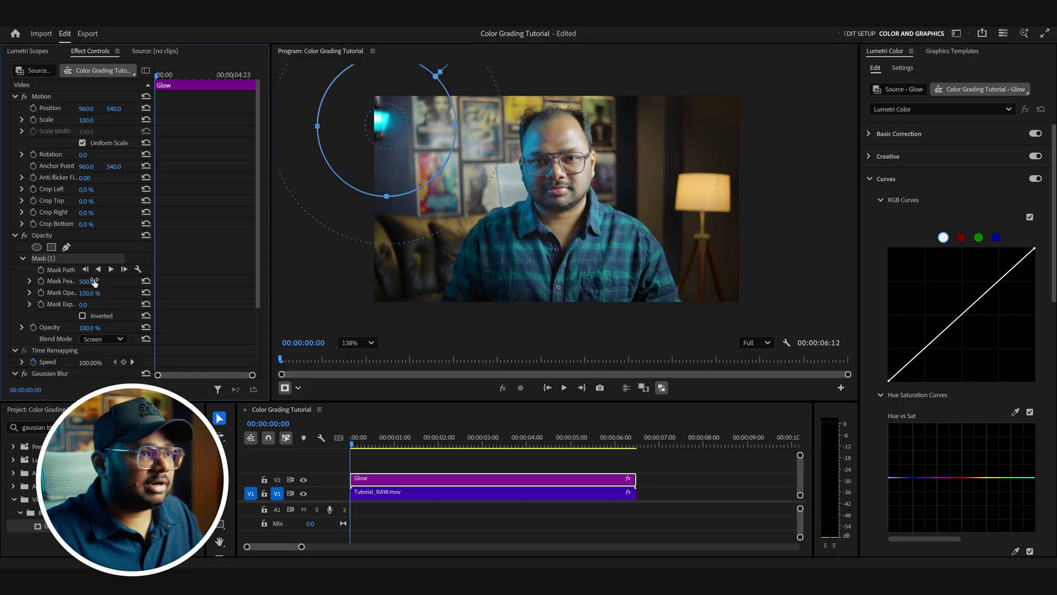
# Add a second elliptical opacity mask around the lamp on the Glow layer and set its feather to 500.
pyautogui.click(42, 248)
pyautogui.moveTo(561, 213); pyautogui.dragTo(705, 208)
pyautogui.moveTo(706, 209); pyautogui.dragTo(708, 209)
pyautogui.moveTo(744, 150); pyautogui.dragTo(766, 129)
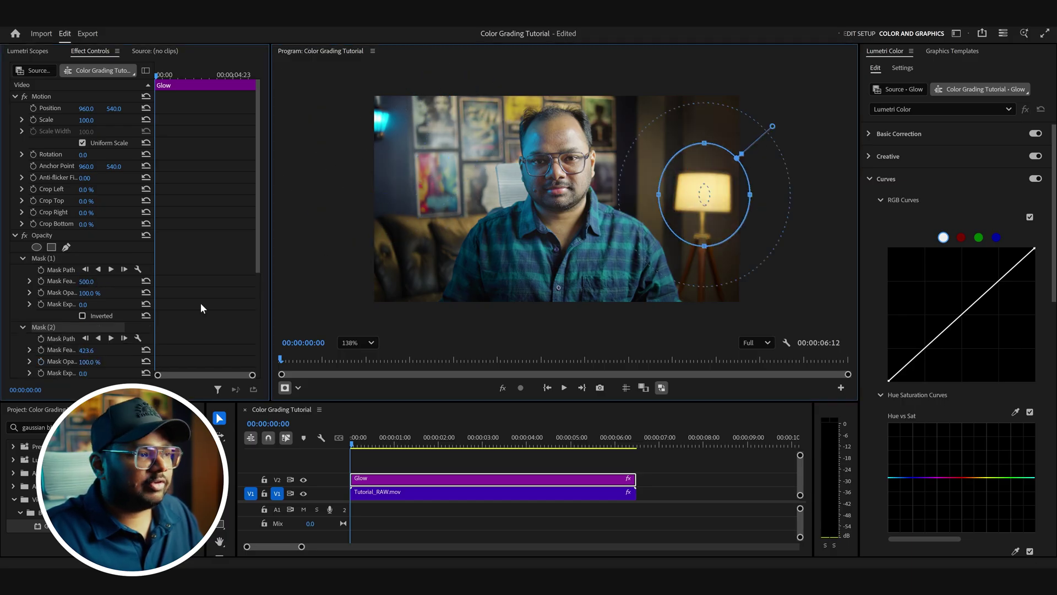
pyautogui.click(93, 350)
pyautogui.write('500')
pyautogui.press('Return')
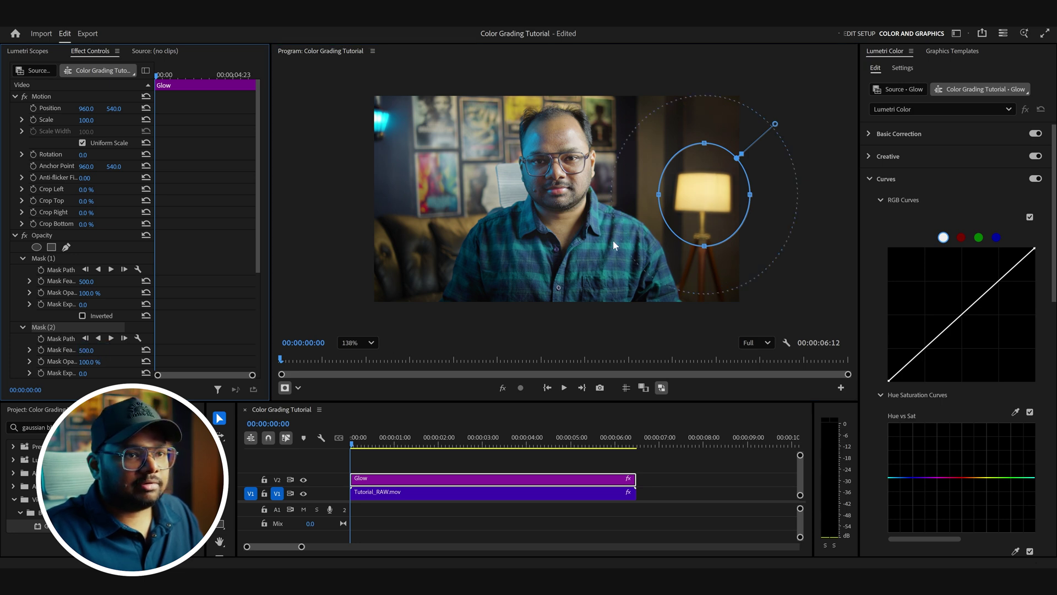
# Compare the picture with the Glow layer disabled and enabled.
pyautogui.click(439, 482)
pyautogui.hotkey('shift', 'e')
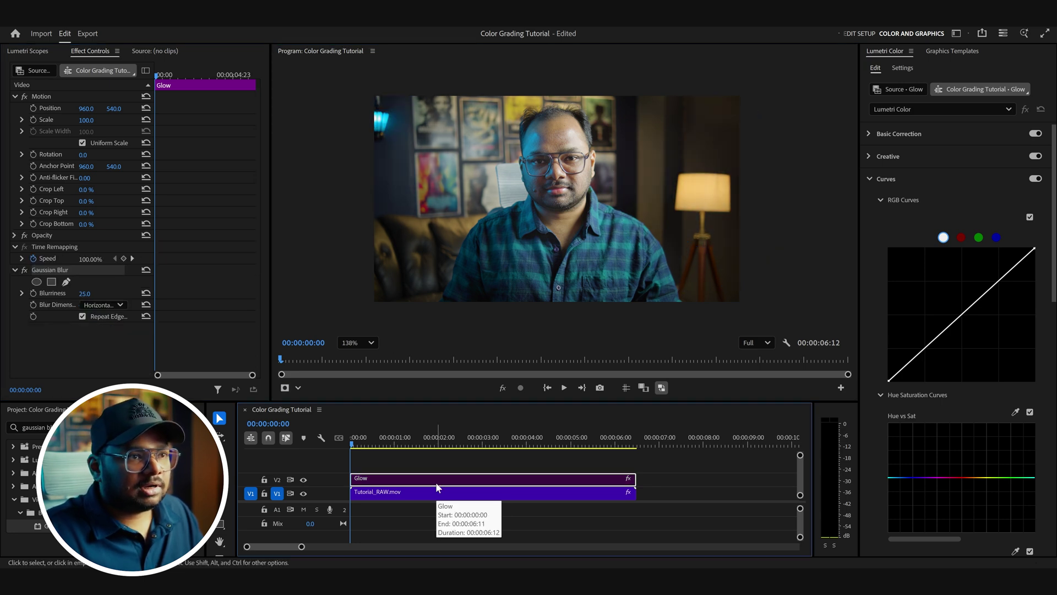
pyautogui.hotkey('shift', 'e')
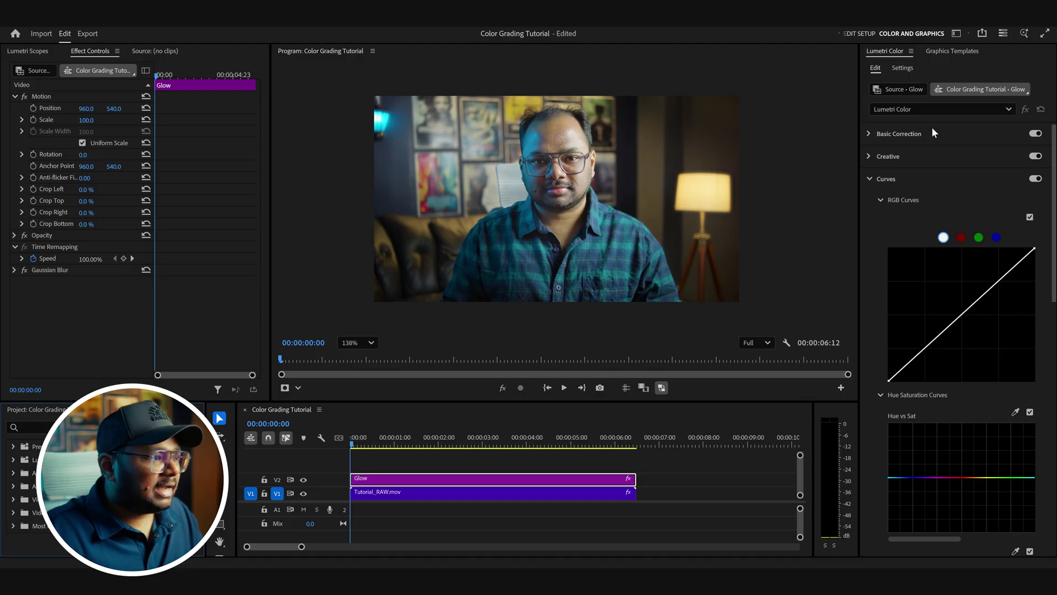
# Add a Lumetri Color effect to the Glow layer and rename it "Glow 01".
pyautogui.click(925, 109)
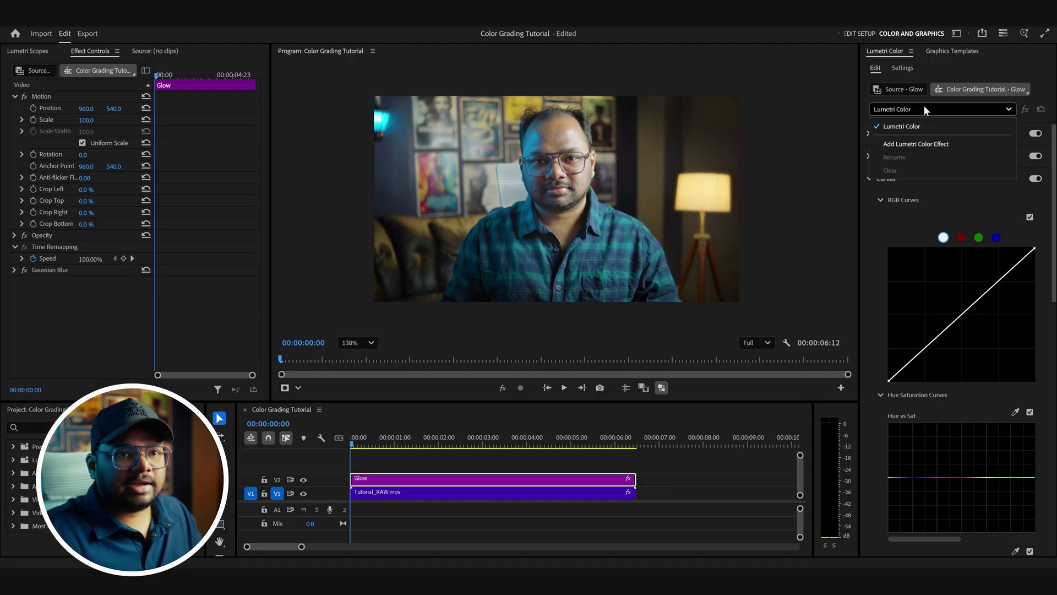
pyautogui.click(923, 143)
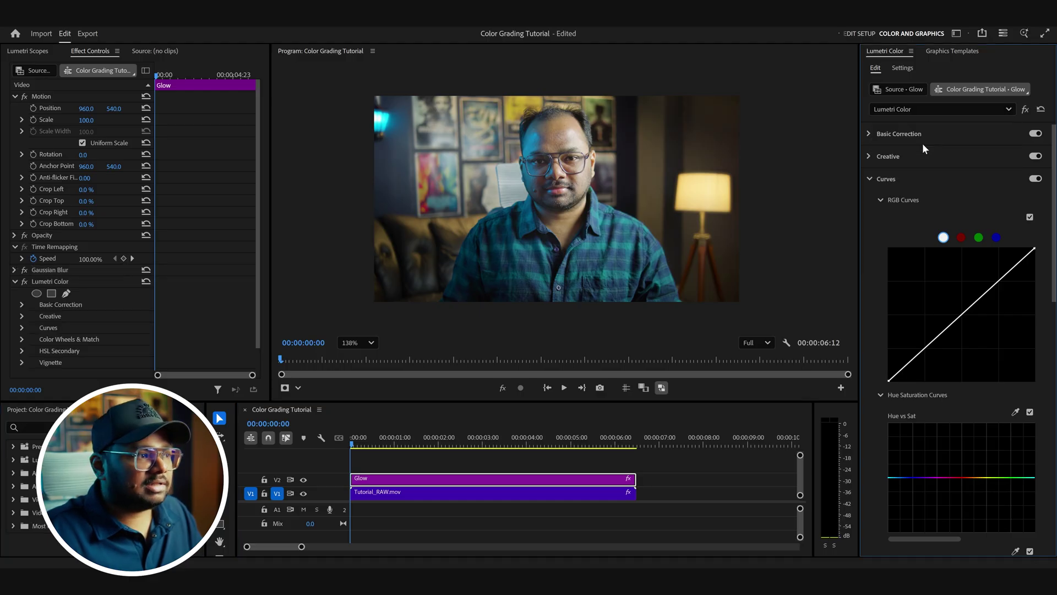
pyautogui.rightClick(85, 286)
pyautogui.click(99, 288)
pyautogui.write('Gl')
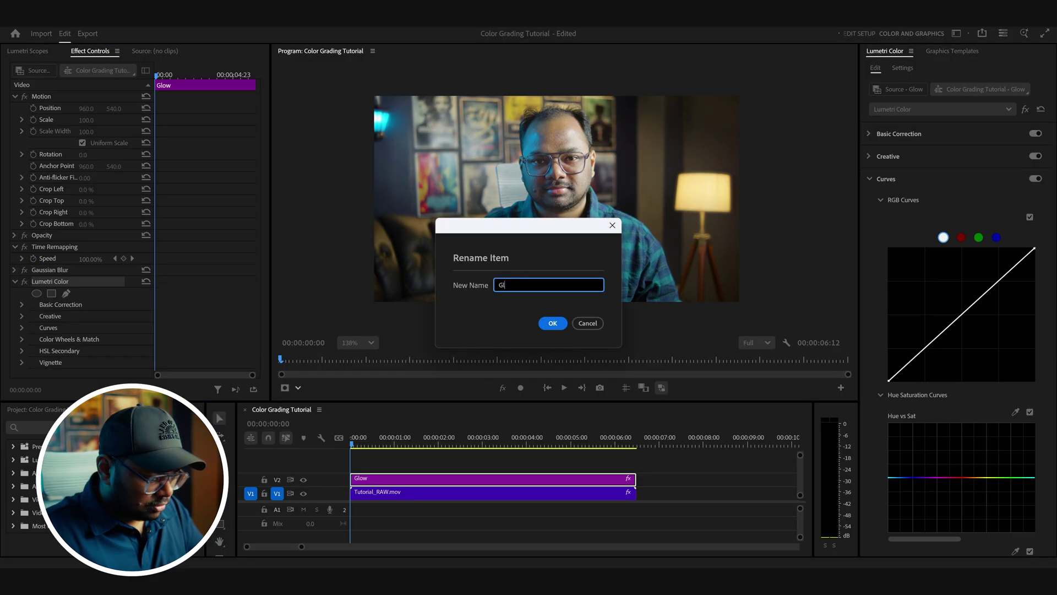
pyautogui.write('ow 01')
pyautogui.press('Return')
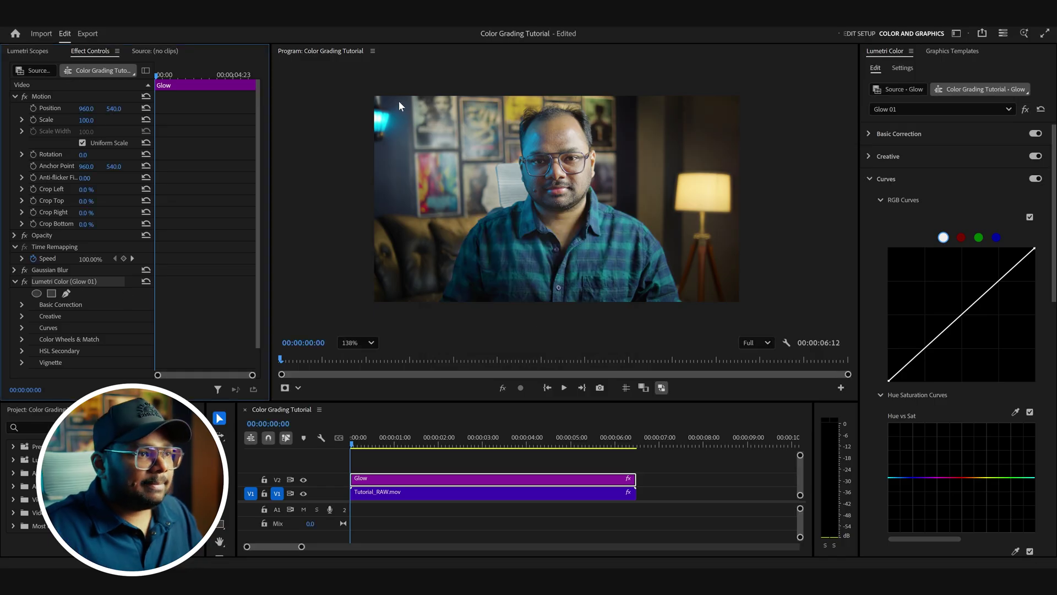
# Mask Glow 01 with a large ellipse around the teal wall light, feathered 500, and display its Color Wheels & Match settings.
pyautogui.click(36, 293)
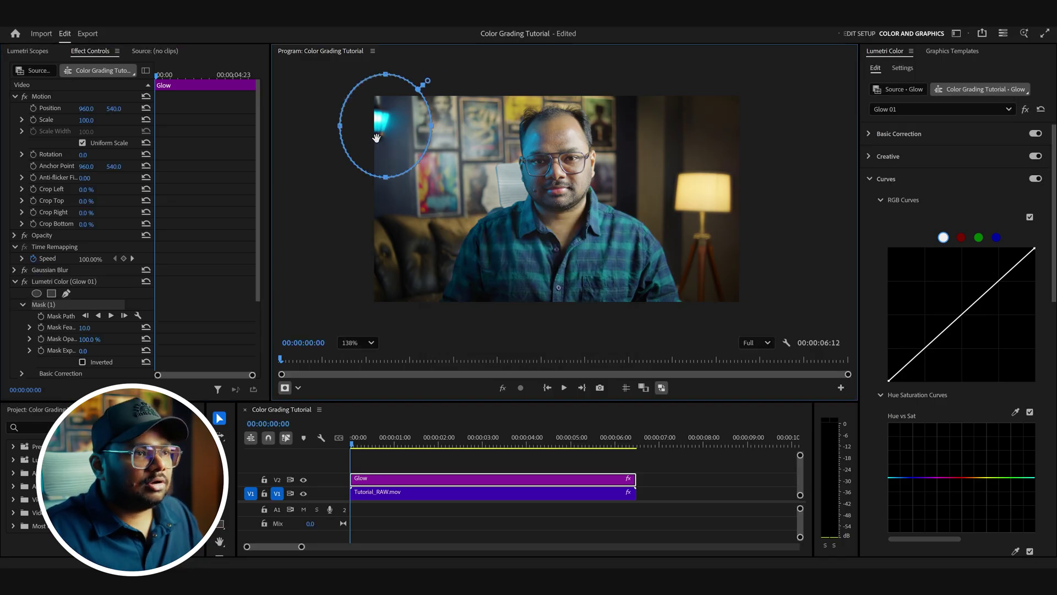
pyautogui.click(84, 327)
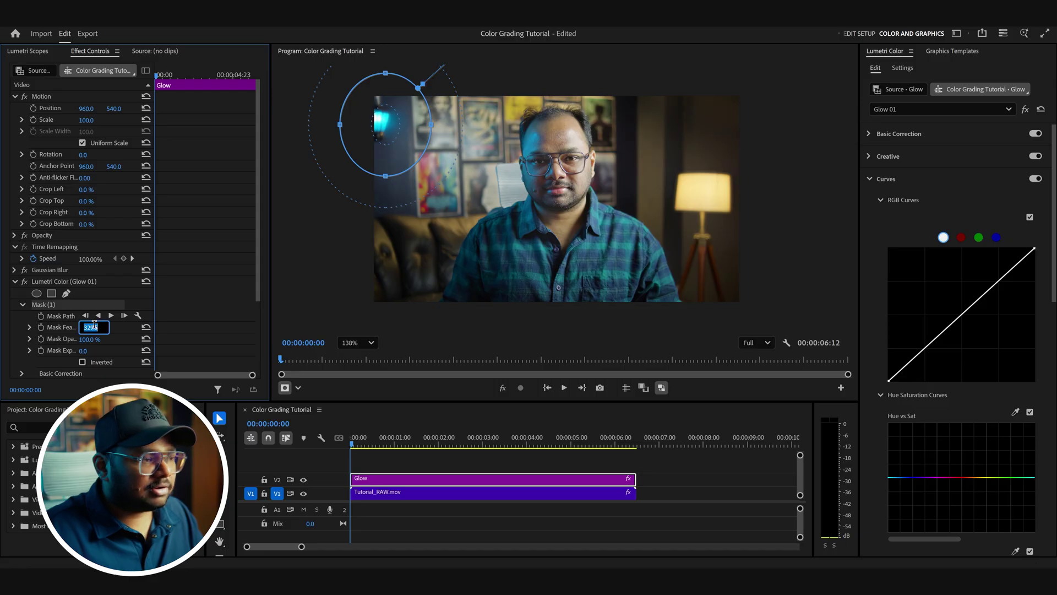
pyautogui.write('500')
pyautogui.moveTo(432, 125); pyautogui.dragTo(484, 127)
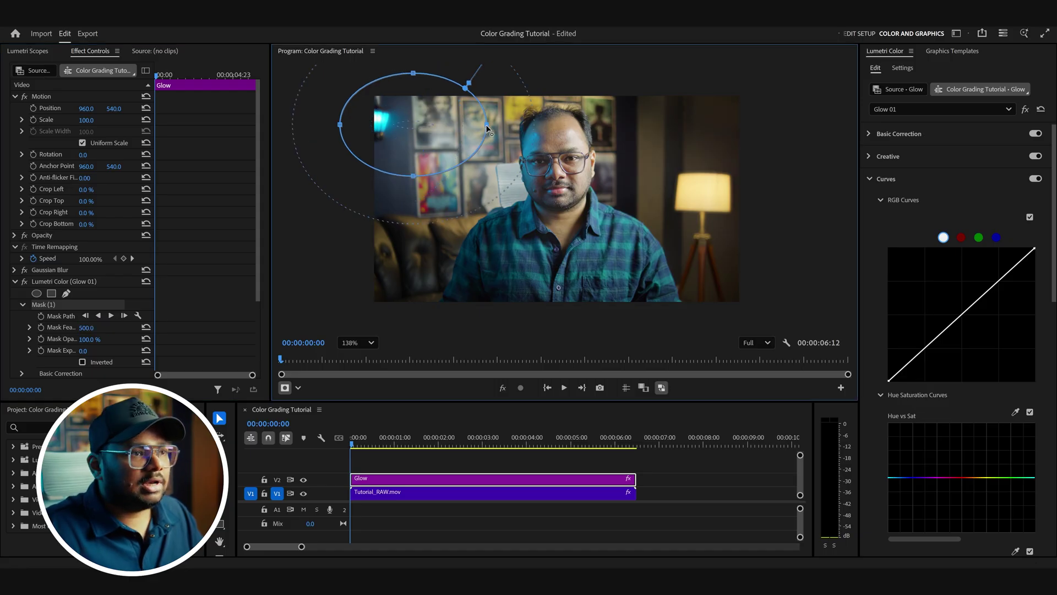
pyautogui.moveTo(413, 177); pyautogui.dragTo(395, 225)
pyautogui.scroll(-8, 914, 226)
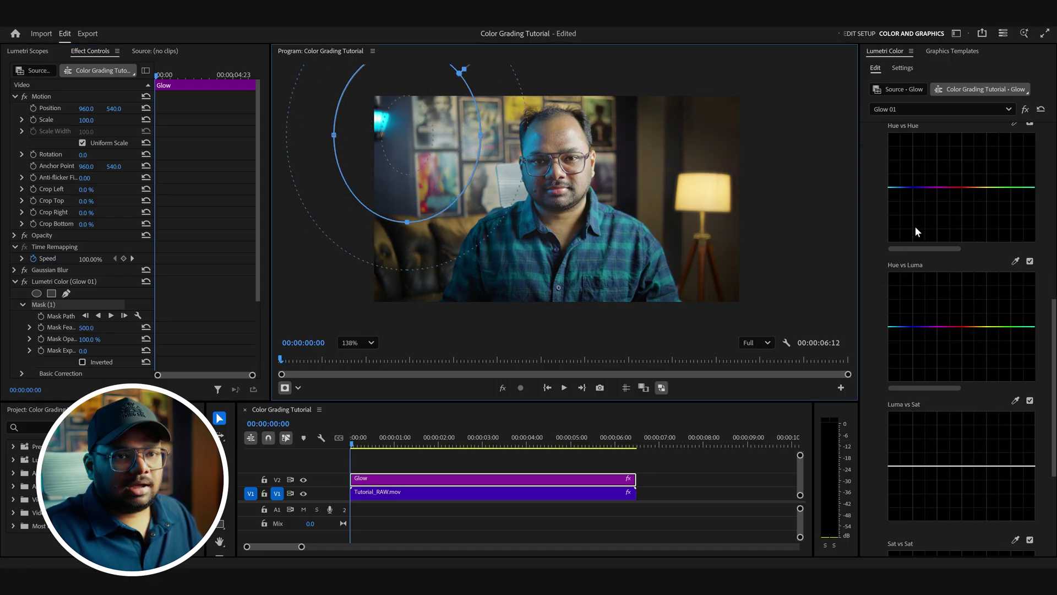
pyautogui.click(907, 473)
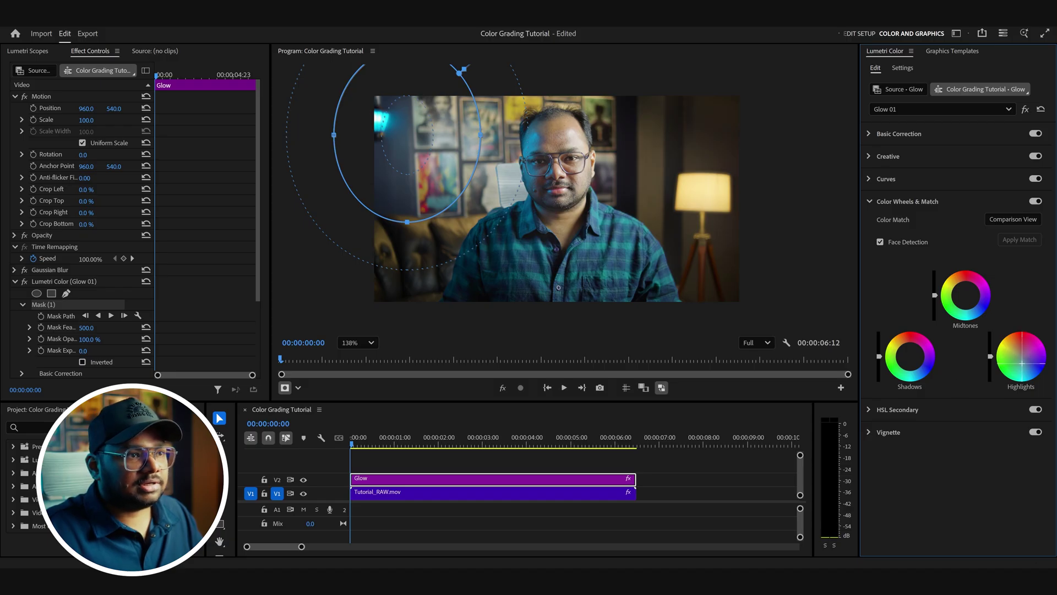
# Enlarge the Glow layer's two opacity masks so they spread wider around the teal wall light and the lamp.
pyautogui.click(15, 235)
pyautogui.click(53, 258)
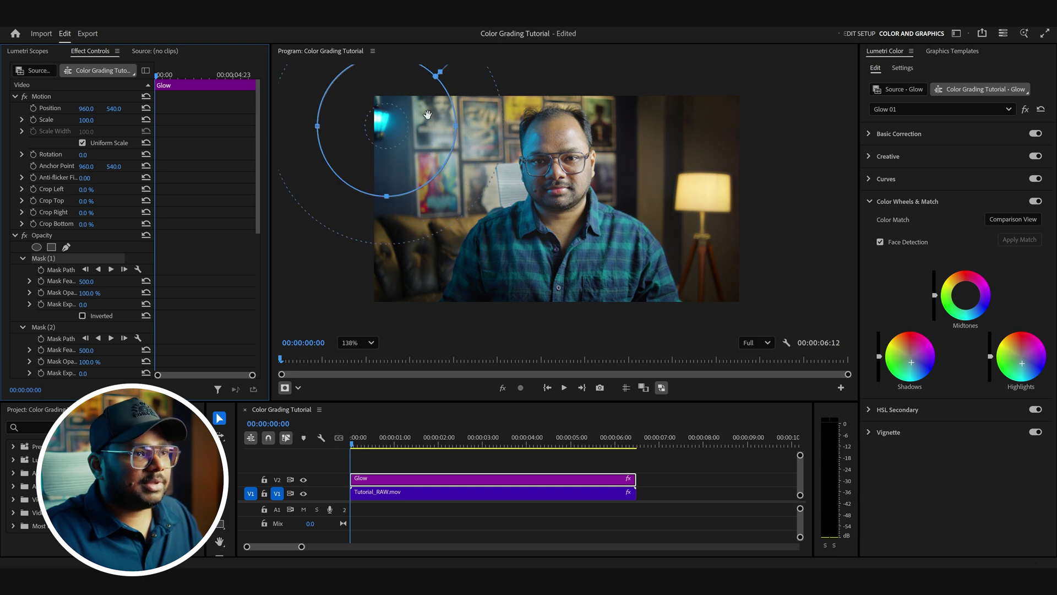
pyautogui.moveTo(456, 126); pyautogui.dragTo(478, 127)
pyautogui.moveTo(398, 196); pyautogui.dragTo(398, 233)
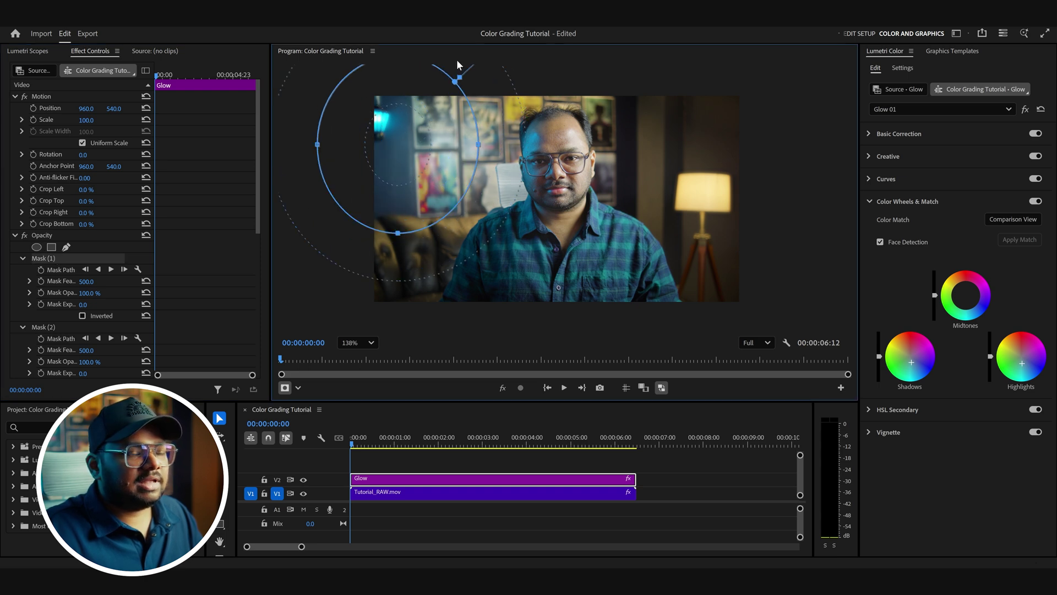
pyautogui.click(43, 327)
pyautogui.moveTo(704, 114); pyautogui.dragTo(704, 94)
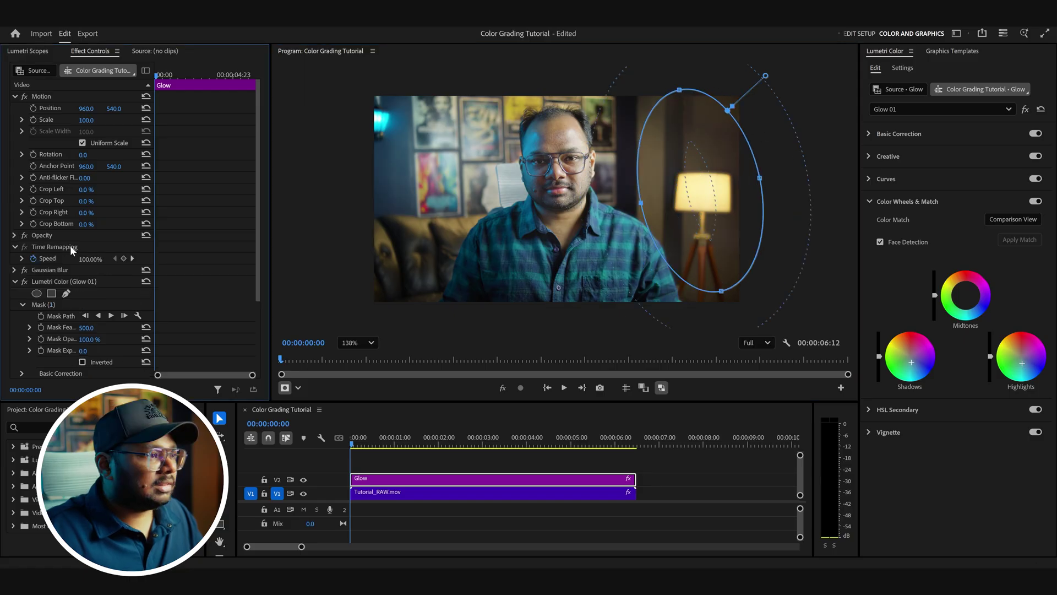
# Shift Glow 01's color wheels toward blue, darkening the shadows and slightly raising the midtones and highlights.
pyautogui.scroll(-4, 81, 282)
pyautogui.click(94, 186)
pyautogui.click(911, 363)
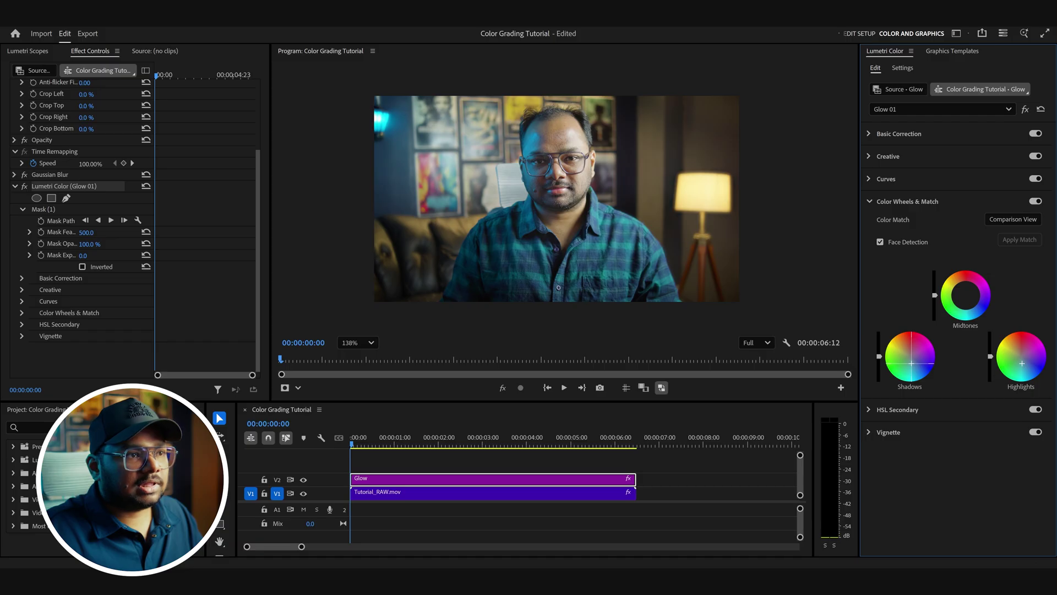
pyautogui.moveTo(879, 359); pyautogui.dragTo(880, 366)
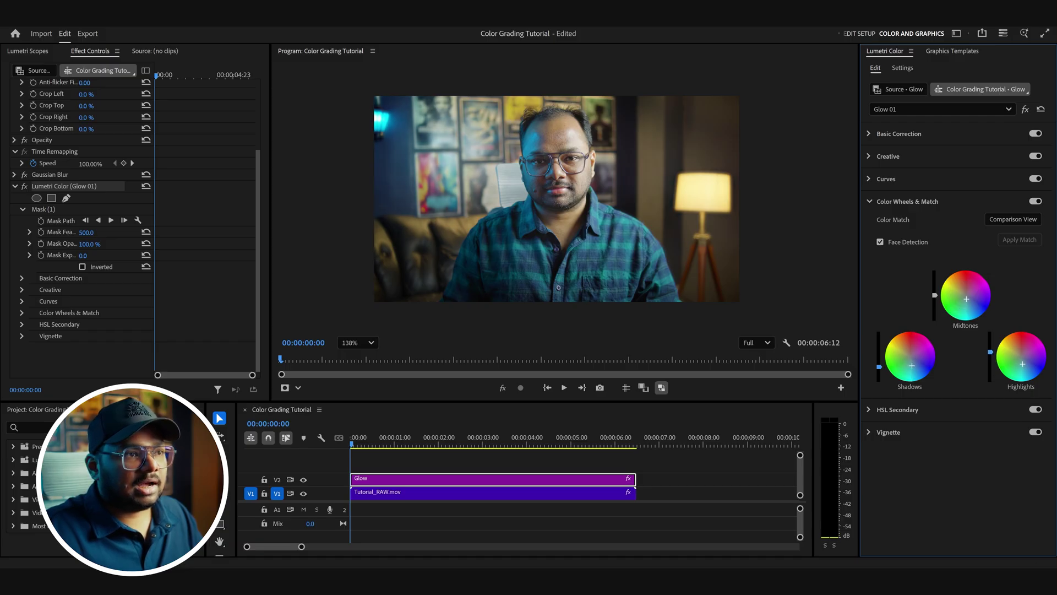
# Compare the picture with and without Glow 01, fitting the program image to its frame, and collapse the effect's settings.
pyautogui.click(24, 189)
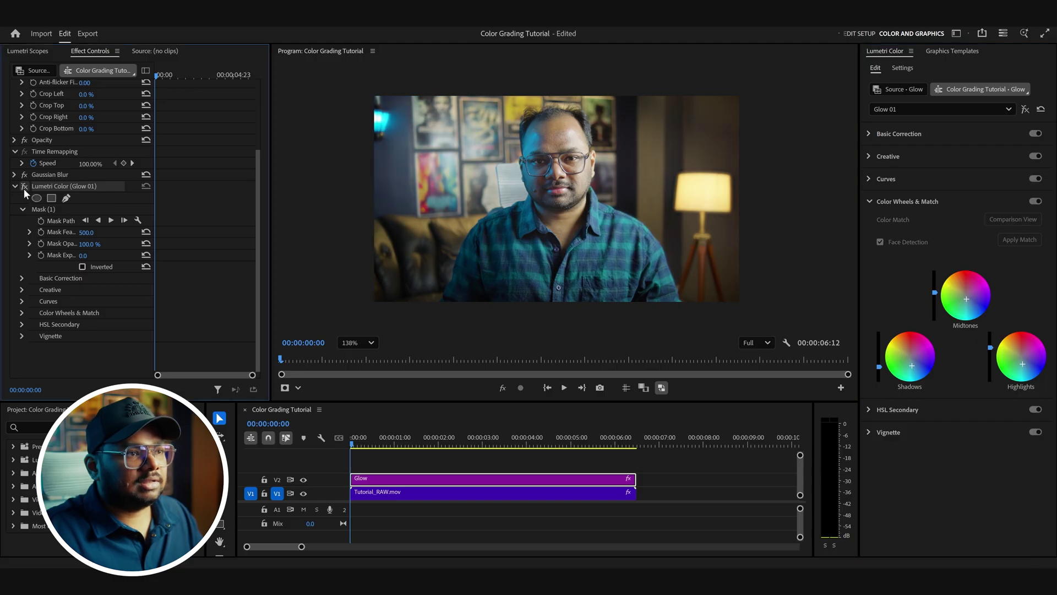
pyautogui.click(24, 188)
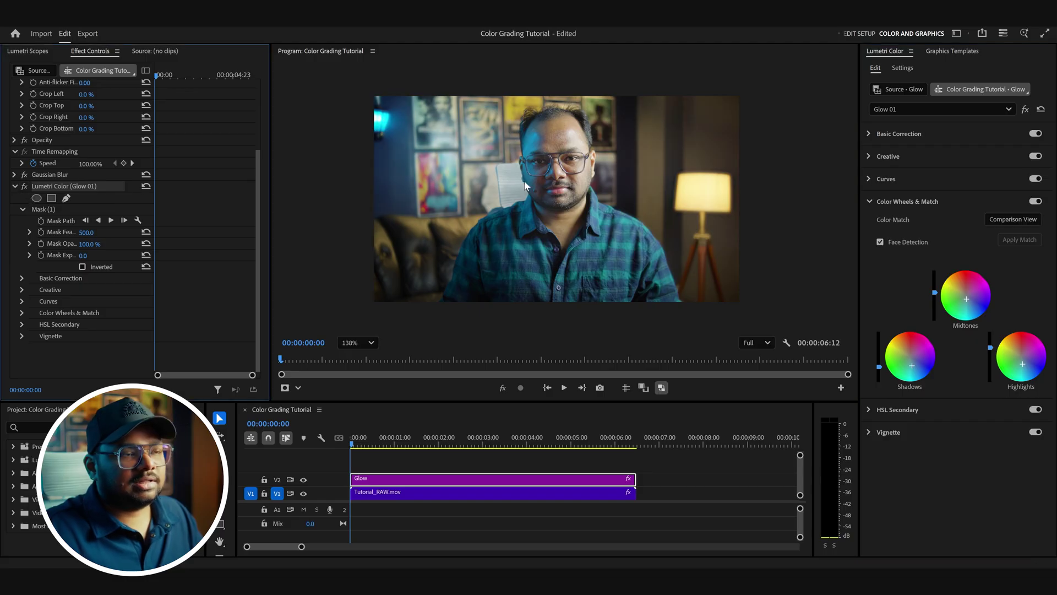
pyautogui.click(358, 343)
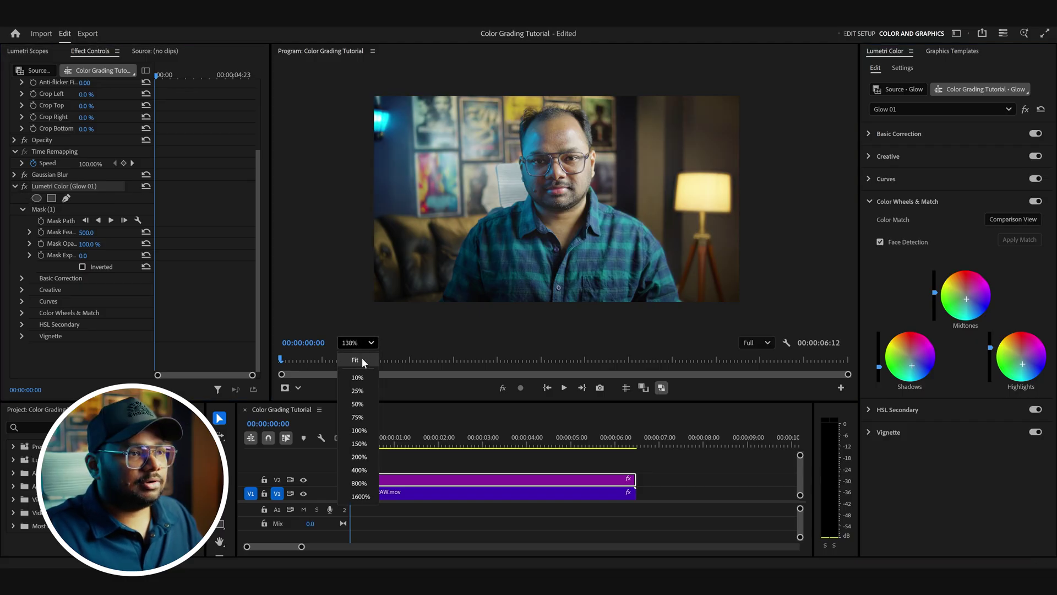
pyautogui.click(362, 359)
pyautogui.click(24, 188)
pyautogui.click(24, 187)
pyautogui.click(15, 186)
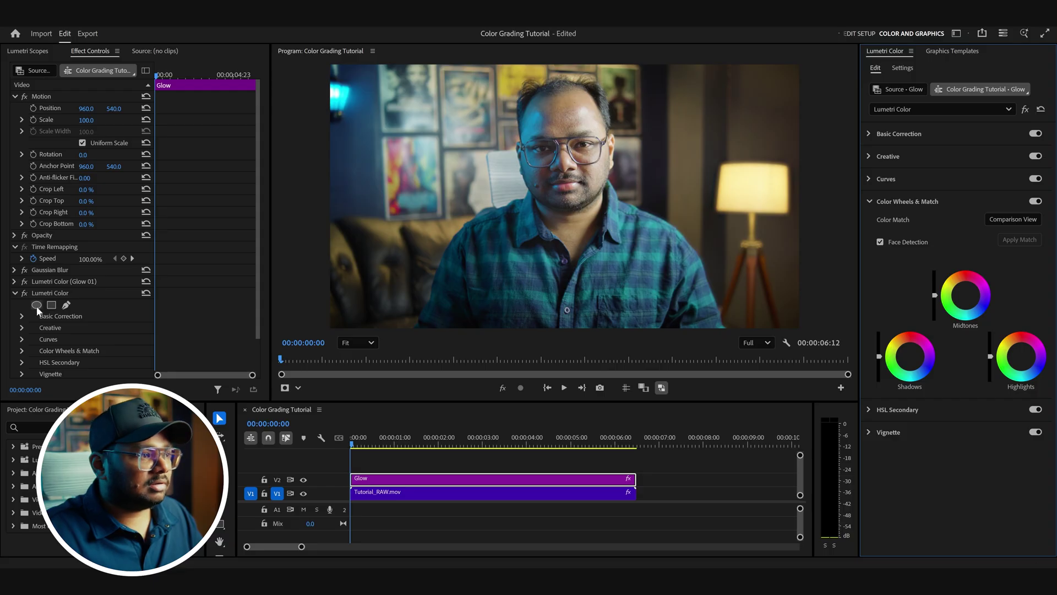
# Mask the Glow layer's new Lumetri Color effect with a large ellipse around the lamp, feathered 500.
pyautogui.click(43, 316)
pyautogui.moveTo(581, 212); pyautogui.dragTo(783, 193)
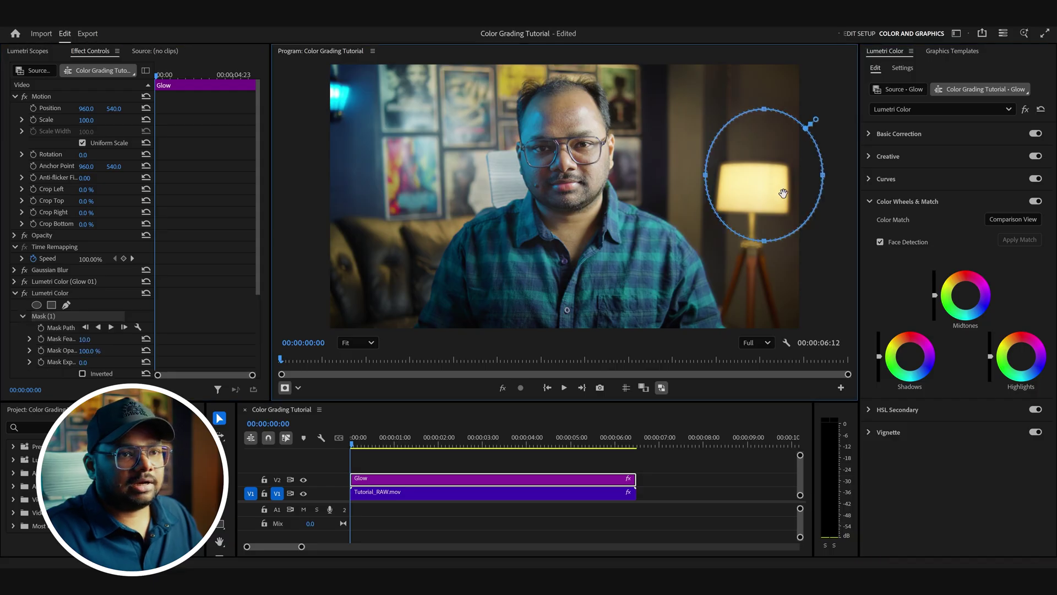
pyautogui.moveTo(763, 241); pyautogui.dragTo(760, 324)
pyautogui.moveTo(706, 214); pyautogui.dragTo(628, 209)
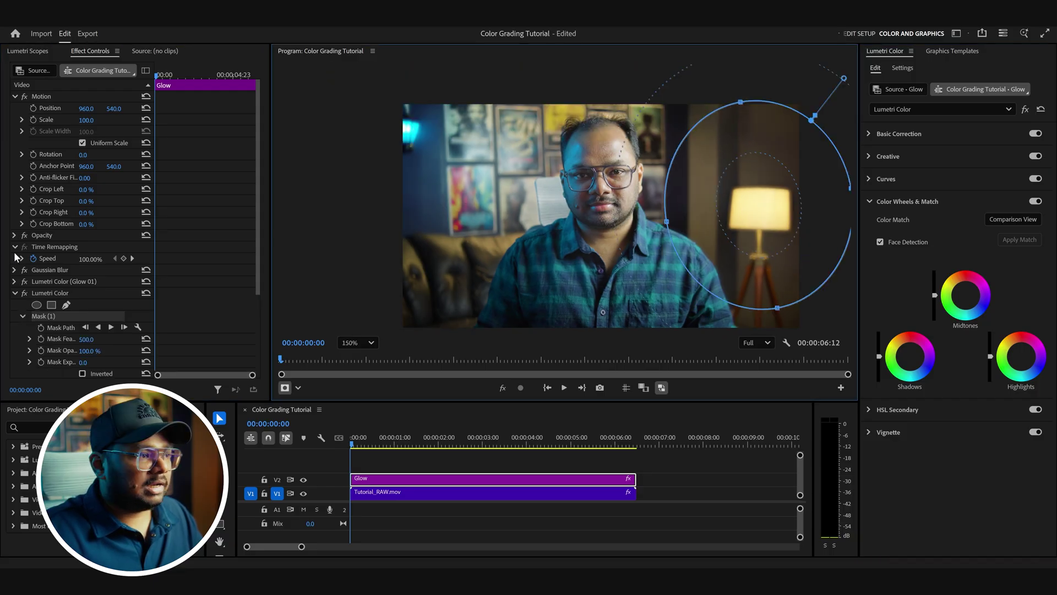
# Rename the Glow layer's new masked Lumetri Color effect as Glow 02.
pyautogui.rightClick(76, 295)
pyautogui.click(105, 301)
pyautogui.write('Glow 02')
pyautogui.press('Return')
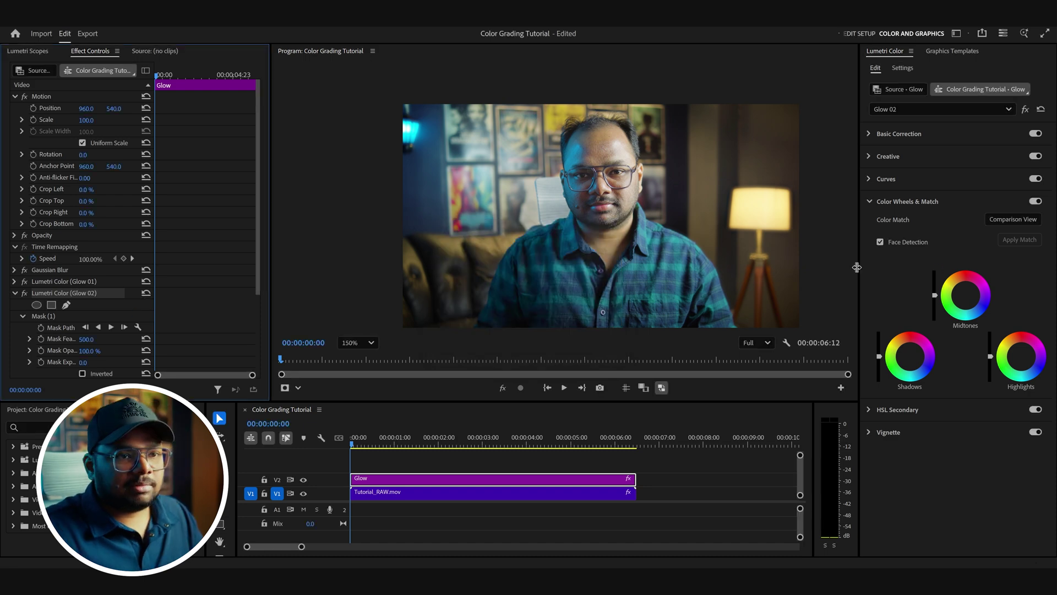
# Shift Glow 02's midtones, shadows and highlights toward warm orange, darken the shadows, and compare the picture with the effect off and on.
pyautogui.click(115, 317)
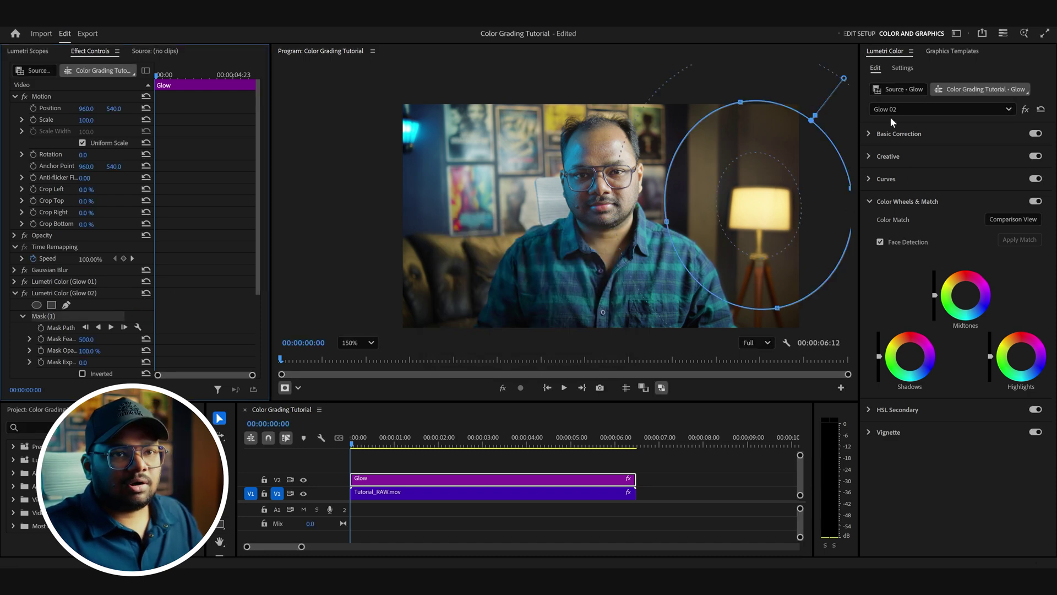
pyautogui.moveTo(1022, 356); pyautogui.dragTo(1015, 351)
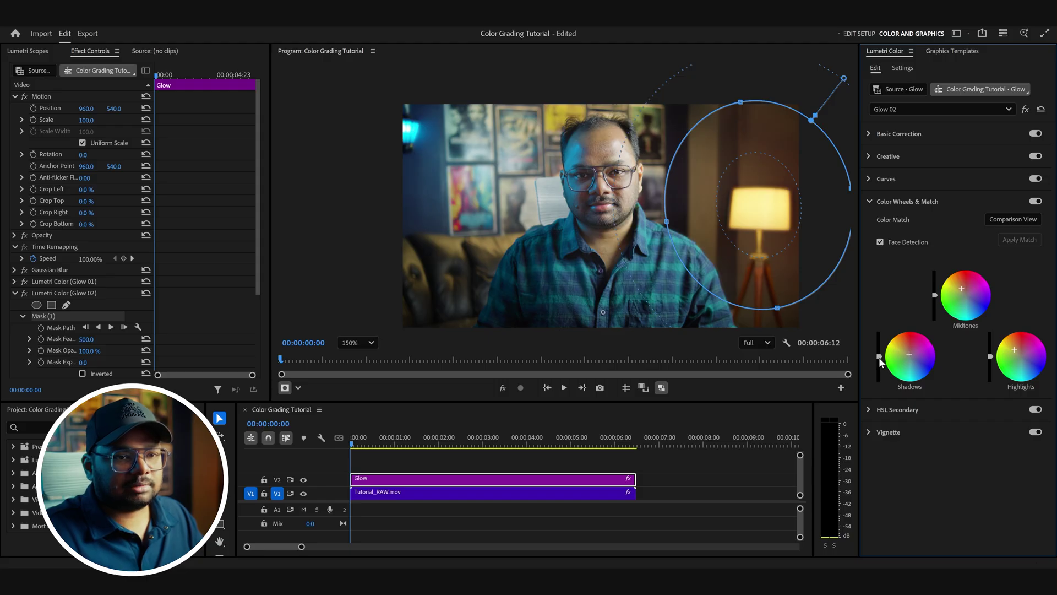
pyautogui.moveTo(880, 358); pyautogui.dragTo(879, 361)
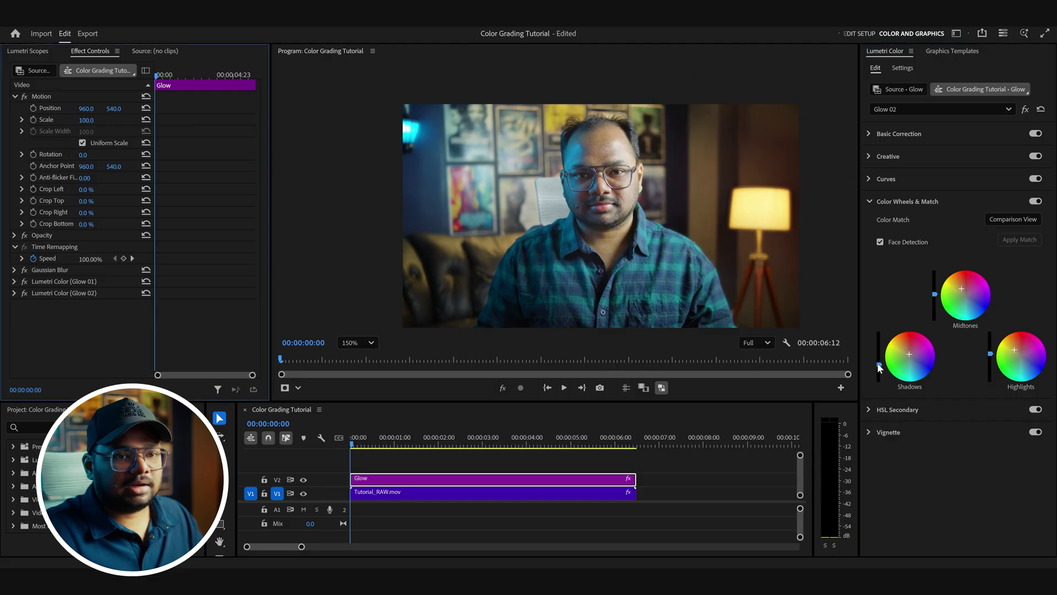
pyautogui.moveTo(879, 364); pyautogui.dragTo(879, 367)
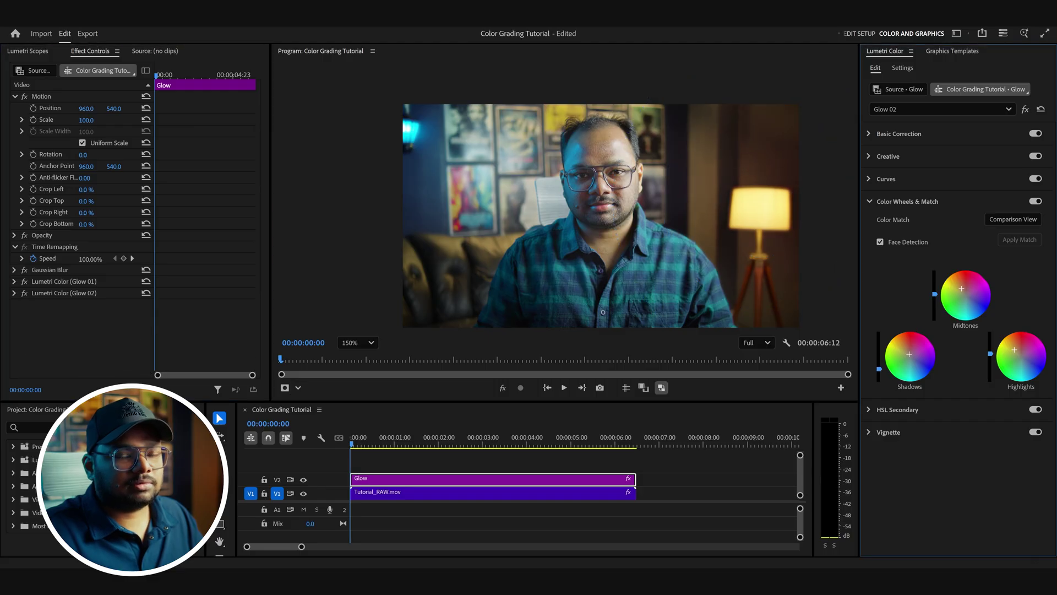
pyautogui.click(22, 293)
pyautogui.click(22, 294)
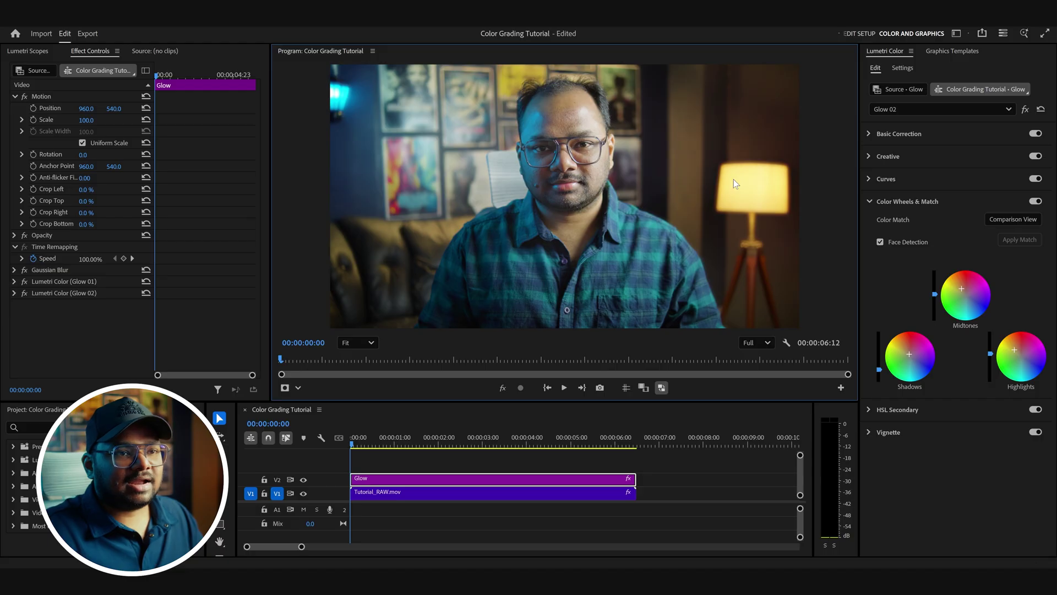
# Enlarge the Glow layer's first opacity mask so it spreads wider around the teal wall light.
pyautogui.click(15, 236)
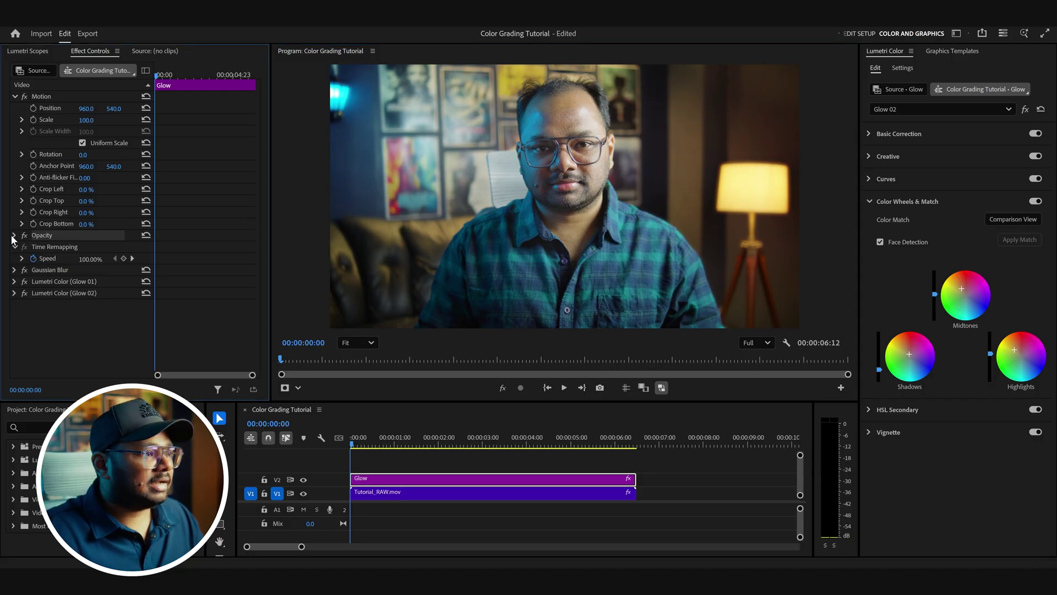
pyautogui.click(76, 259)
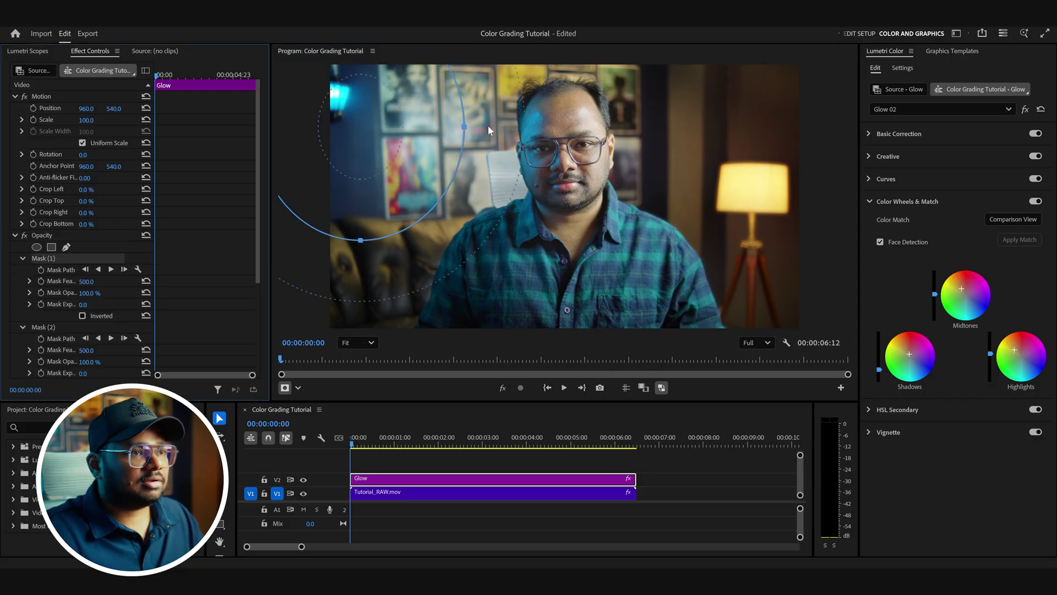
pyautogui.moveTo(465, 126); pyautogui.dragTo(510, 128)
pyautogui.moveTo(384, 241); pyautogui.dragTo(365, 299)
pyautogui.moveTo(385, 218); pyautogui.dragTo(365, 188)
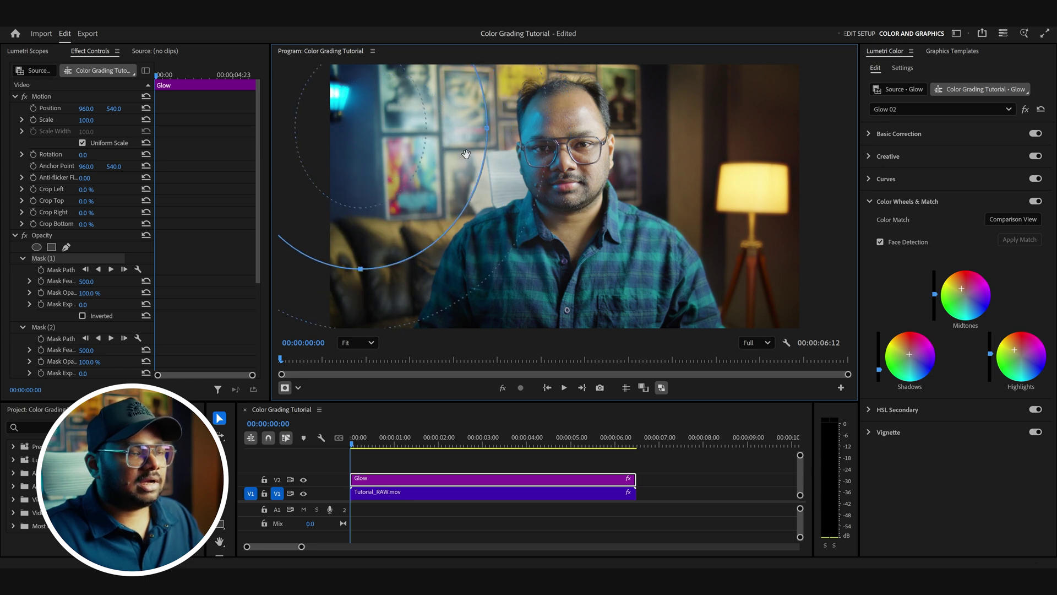
pyautogui.click(121, 329)
pyautogui.click(14, 236)
# Stretch Glow 02's ellipse mask further down around the lamp and its stand.
pyautogui.click(15, 293)
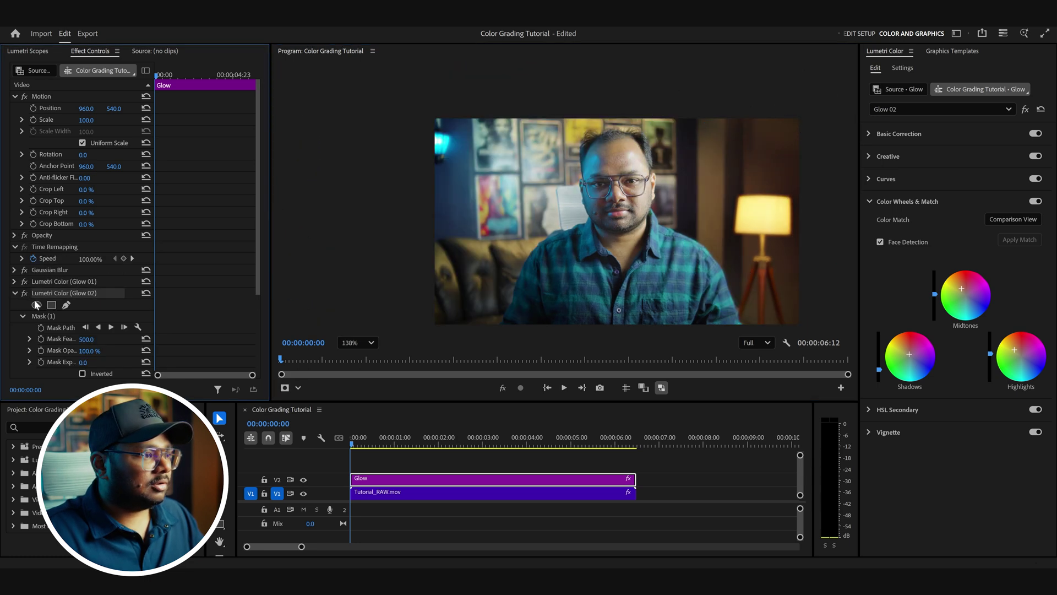
pyautogui.click(42, 316)
pyautogui.moveTo(778, 306); pyautogui.dragTo(803, 352)
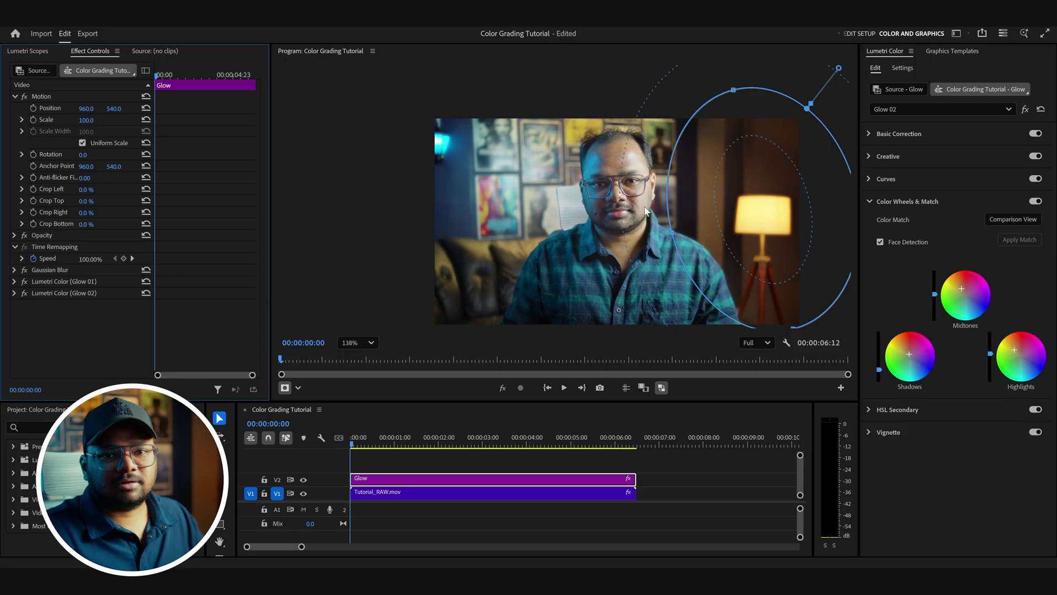
# Compare the picture with and without the Glow layer.
pyautogui.click(432, 471)
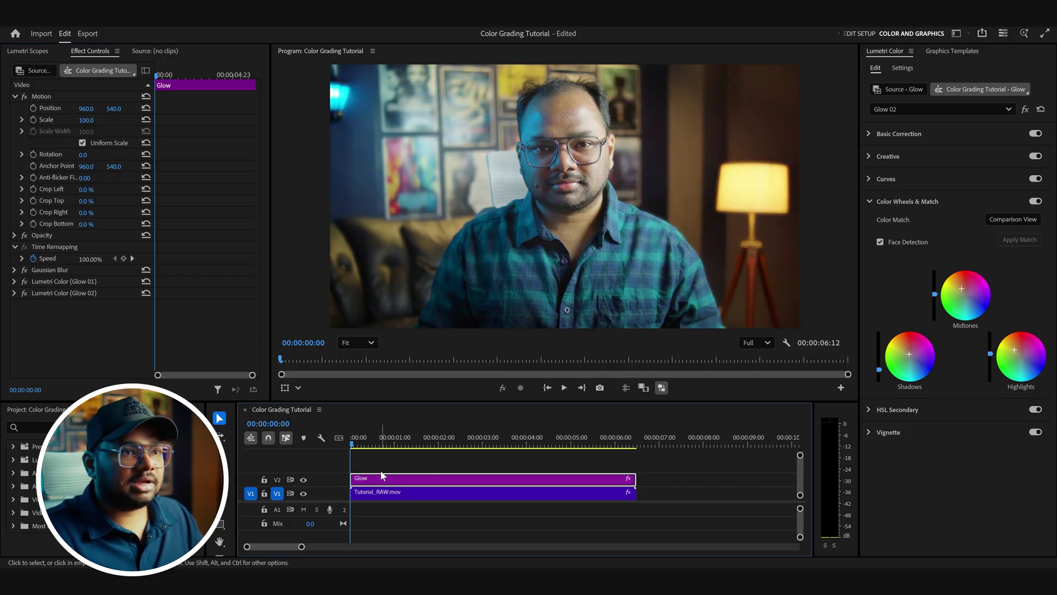
pyautogui.hotkey('shift', 'e')
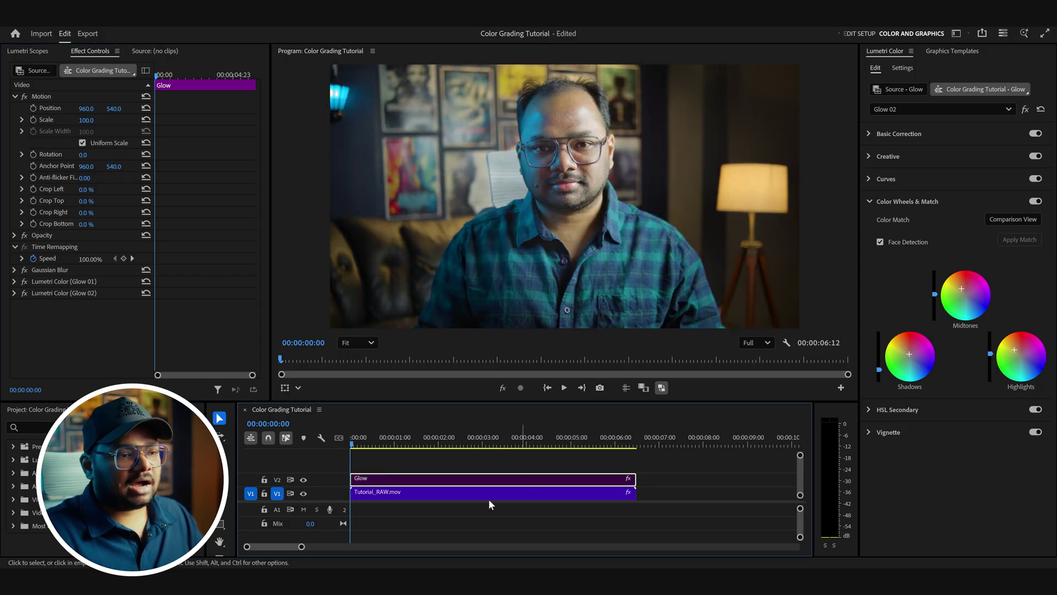
pyautogui.hotkey('shift', 'e')
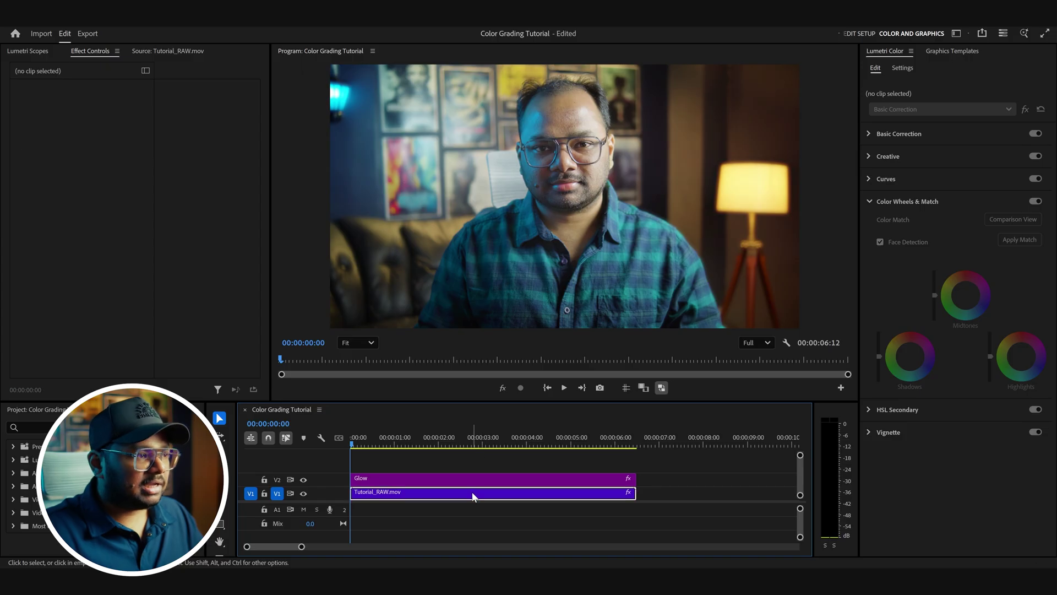
# Reshape the RGB curve of the Tutorial_RAW.mov clip's Face effect, lifting midtones and highlights while keeping the deepest shadows dark, and compare it off and on.
pyautogui.click(473, 496)
pyautogui.click(949, 109)
pyautogui.click(920, 150)
pyautogui.click(886, 179)
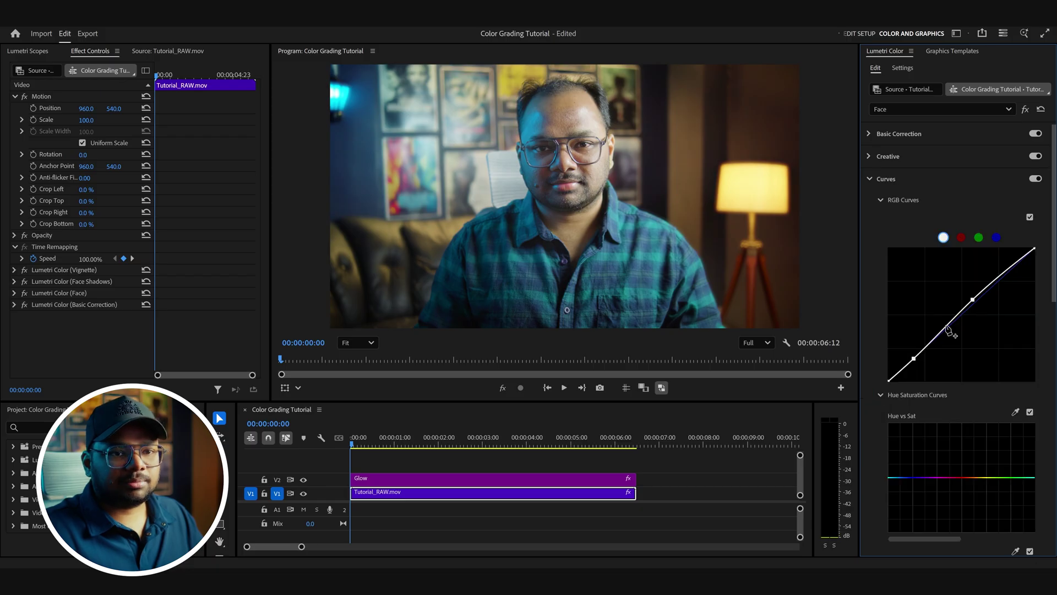
pyautogui.moveTo(913, 359); pyautogui.dragTo(910, 372)
pyautogui.click(1030, 217)
pyautogui.click(1029, 217)
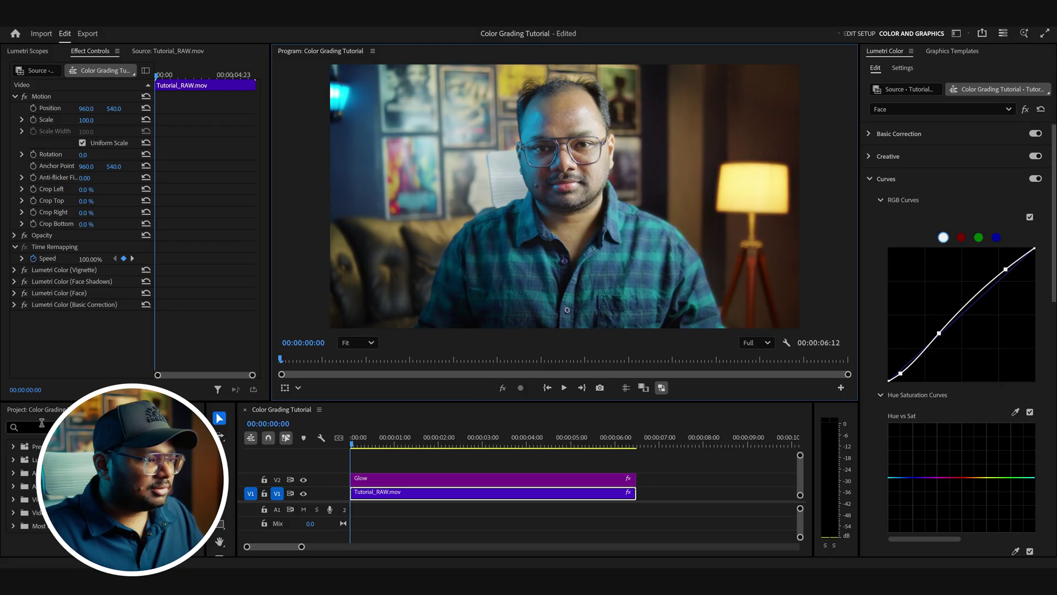
# Place the Halation adjustment layer on V3 above Glow and extend it to the clip's full length.
pyautogui.click(46, 410)
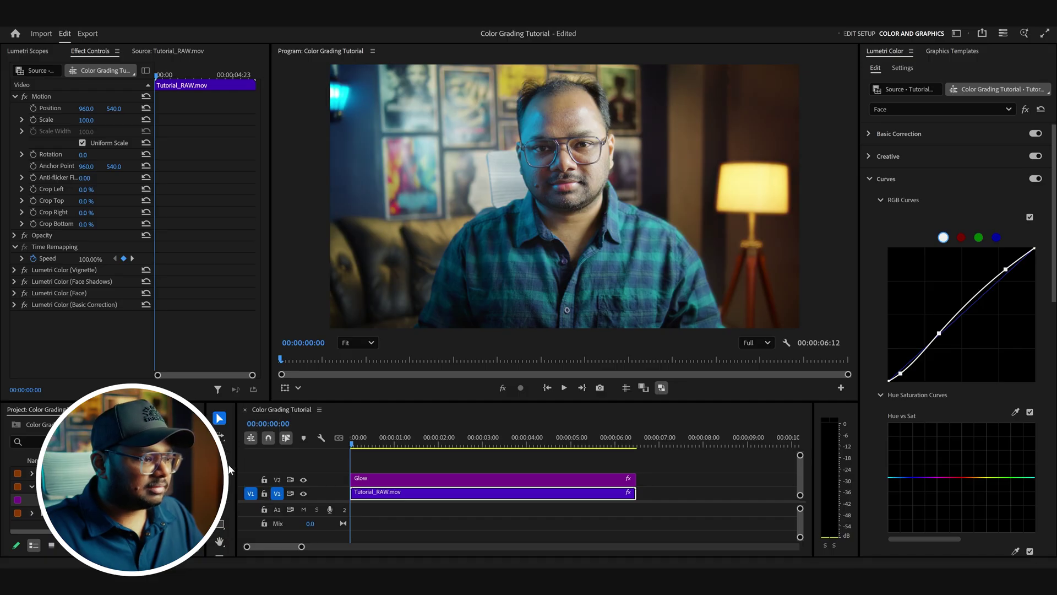
pyautogui.moveTo(18, 499); pyautogui.dragTo(352, 468)
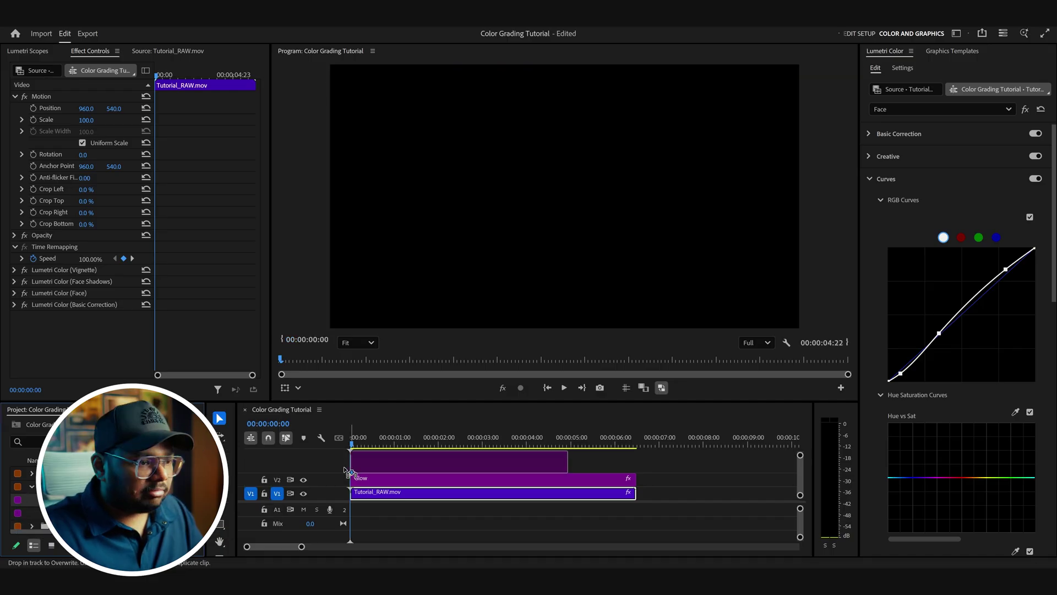
pyautogui.moveTo(567, 467); pyautogui.dragTo(635, 468)
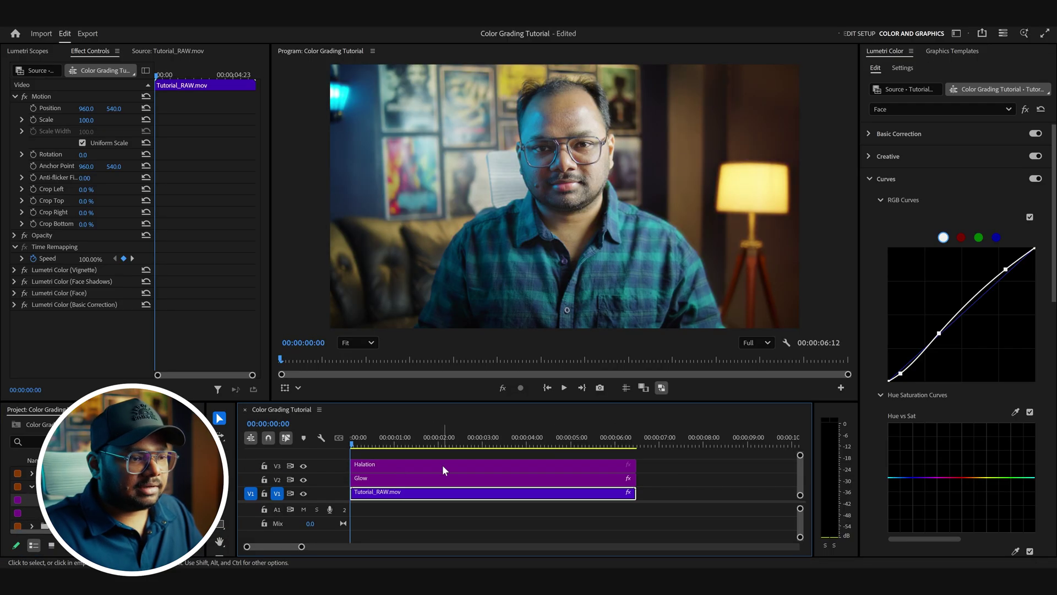
# Flatten the Halation layer's green and blue RGB curves to zero so only the red channel remains.
pyautogui.click(441, 465)
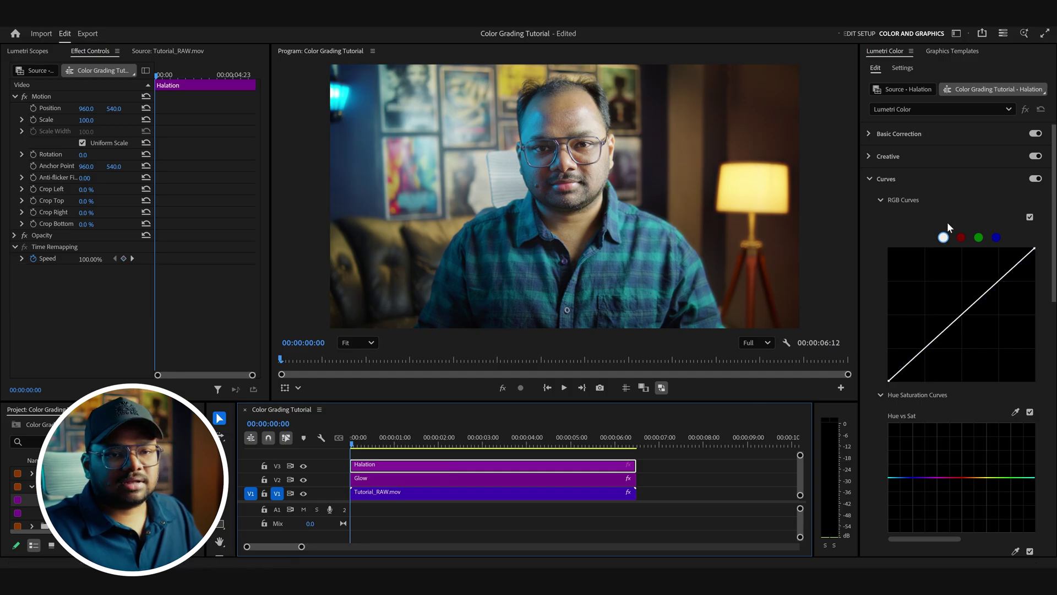
pyautogui.click(980, 238)
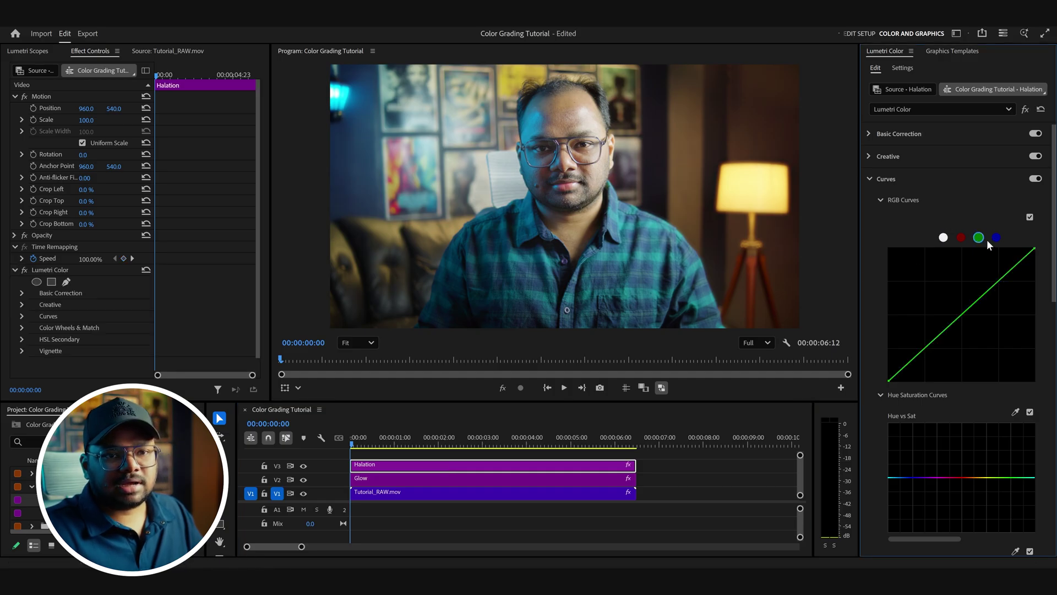
pyautogui.moveTo(1035, 249); pyautogui.dragTo(1036, 381)
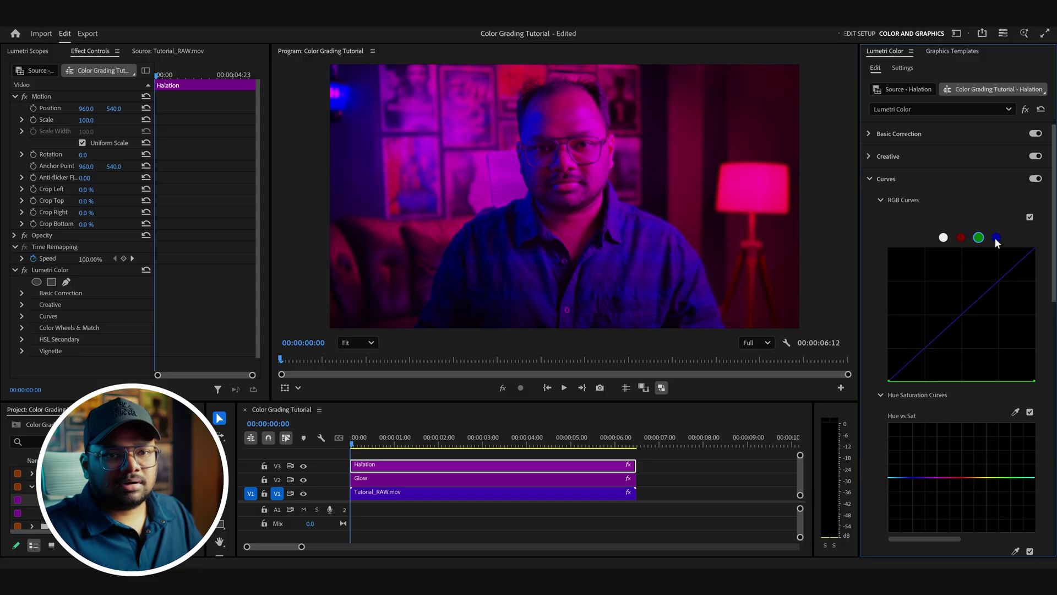
pyautogui.click(995, 237)
pyautogui.moveTo(1035, 252); pyautogui.dragTo(1035, 380)
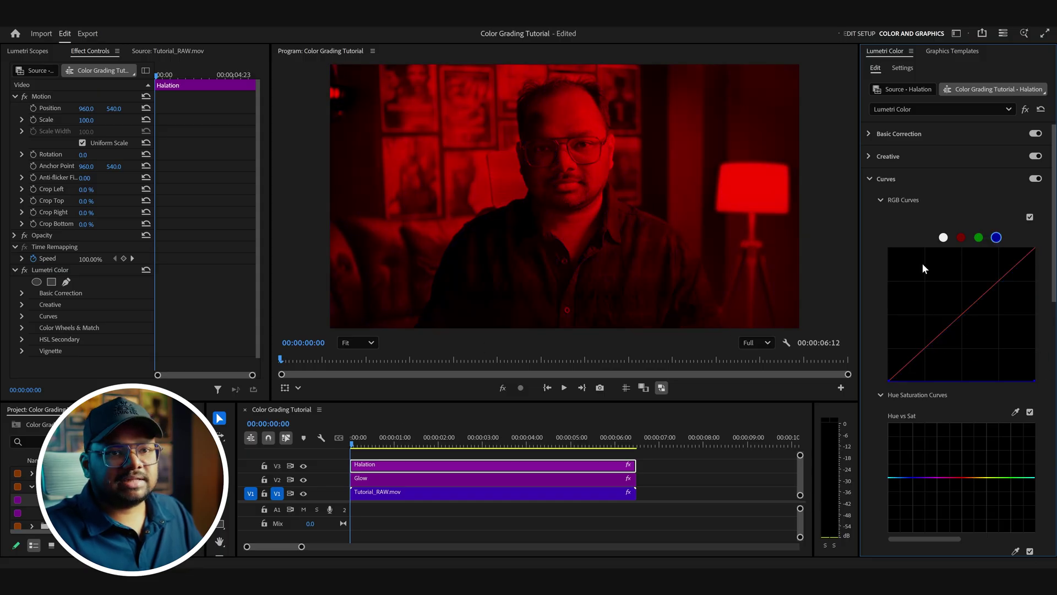
# Set the Halation layer's Sharpen to -100 and its opacity blend mode to Lighten.
pyautogui.click(871, 157)
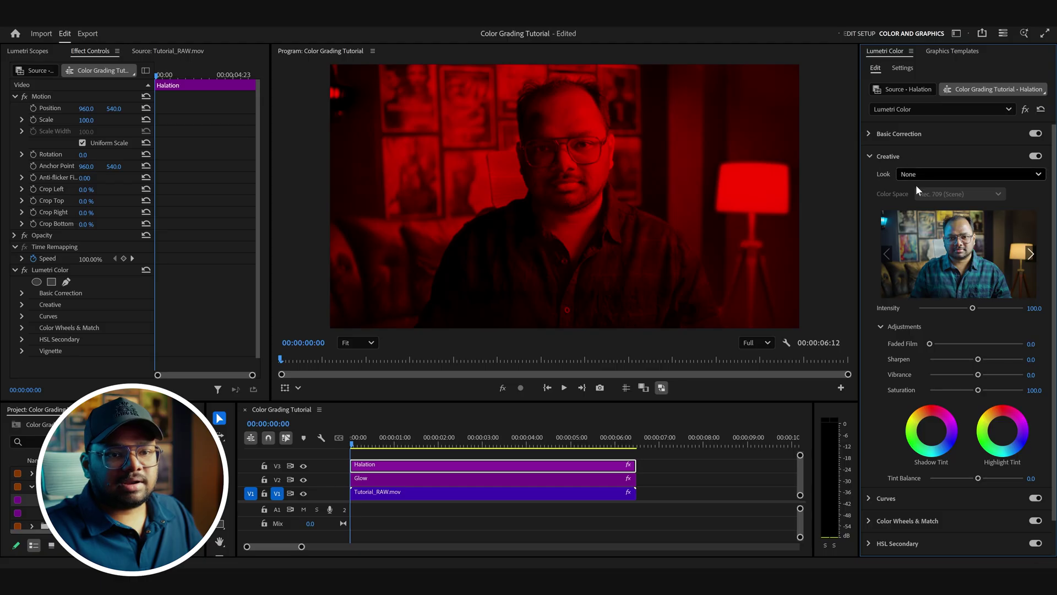
pyautogui.moveTo(978, 359); pyautogui.dragTo(912, 359)
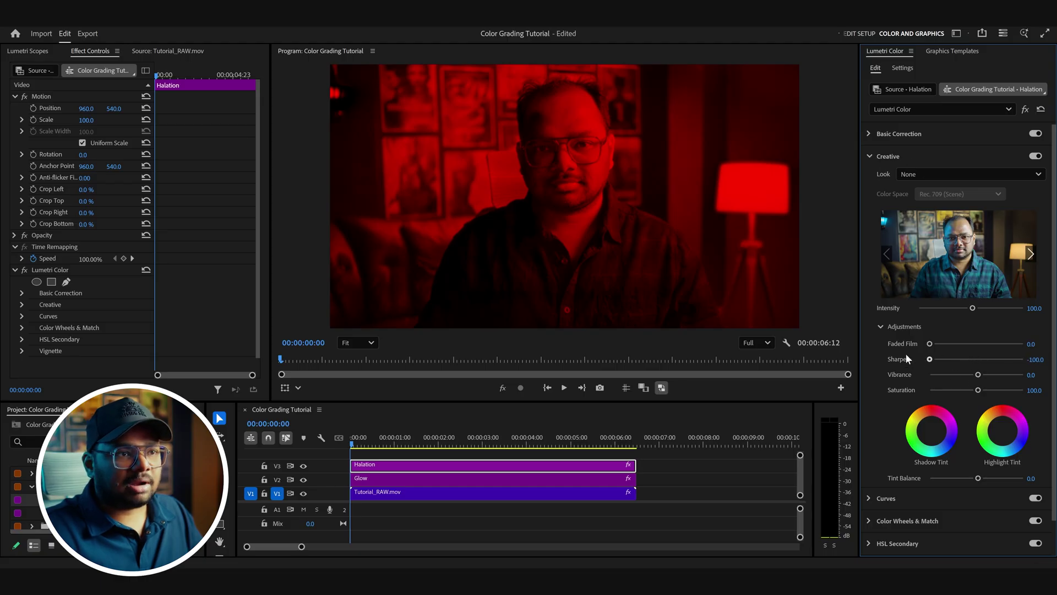
pyautogui.click(15, 235)
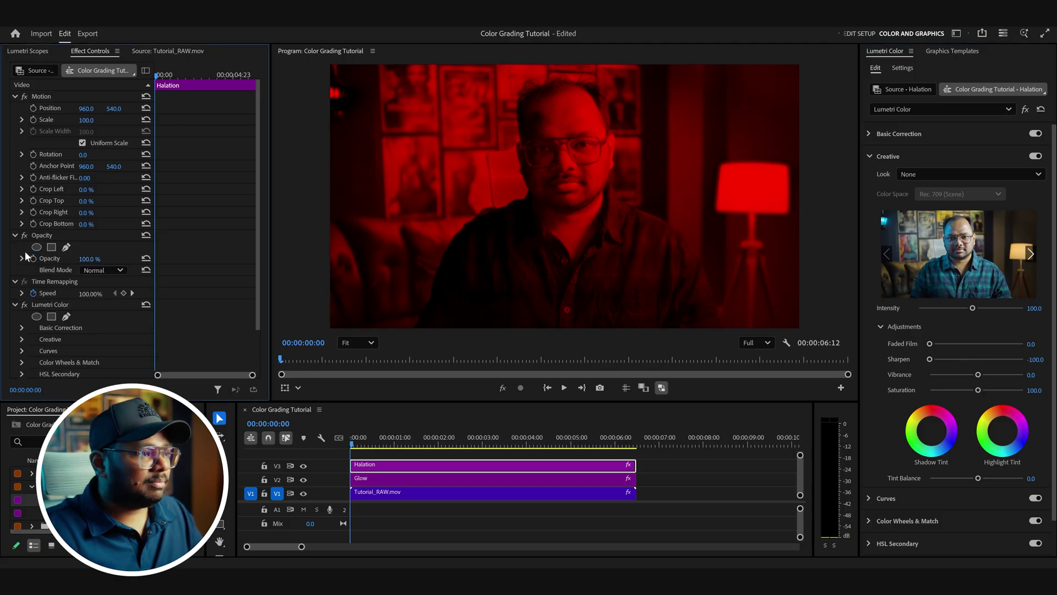
pyautogui.click(110, 269)
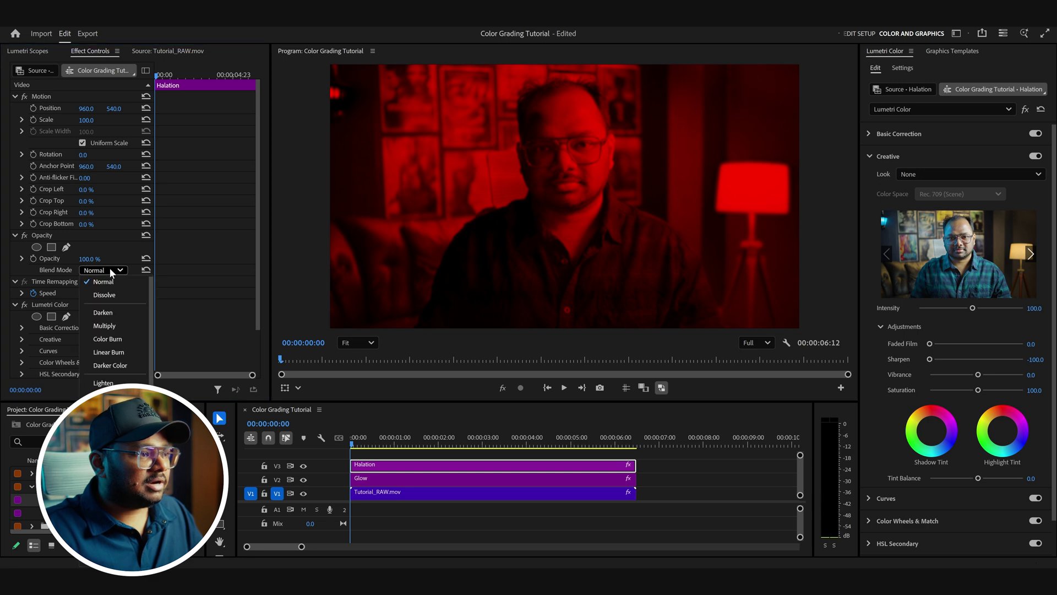
pyautogui.click(106, 376)
# Compare the face's edges up close with and without the Halation layer, finishing on the whole picture fitted to its frame.
pyautogui.scroll(10, 588, 218)
pyautogui.scroll(1, 639, 157)
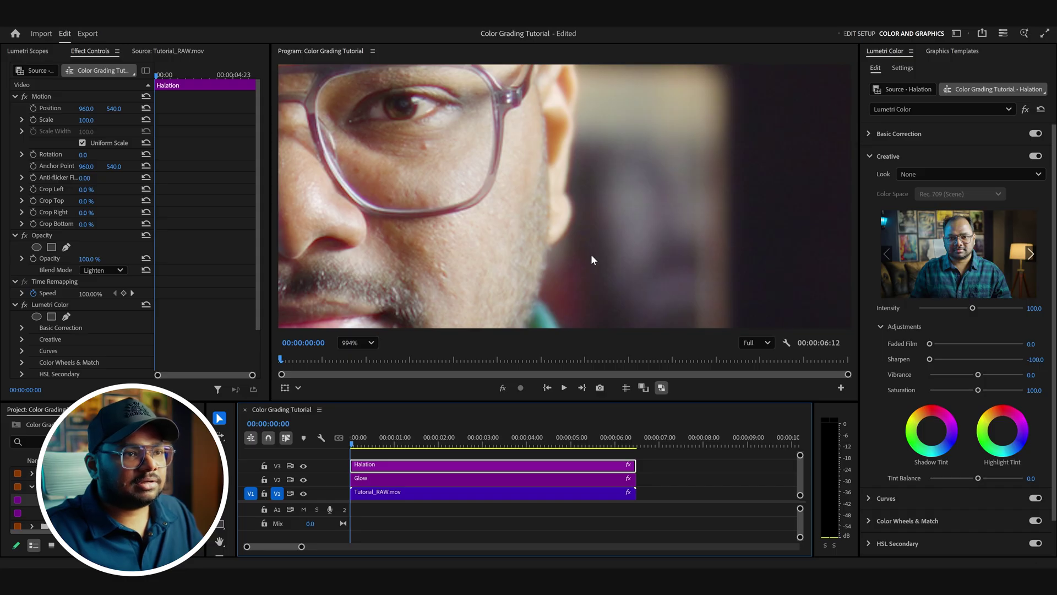
pyautogui.hotkey('shift', 'e')
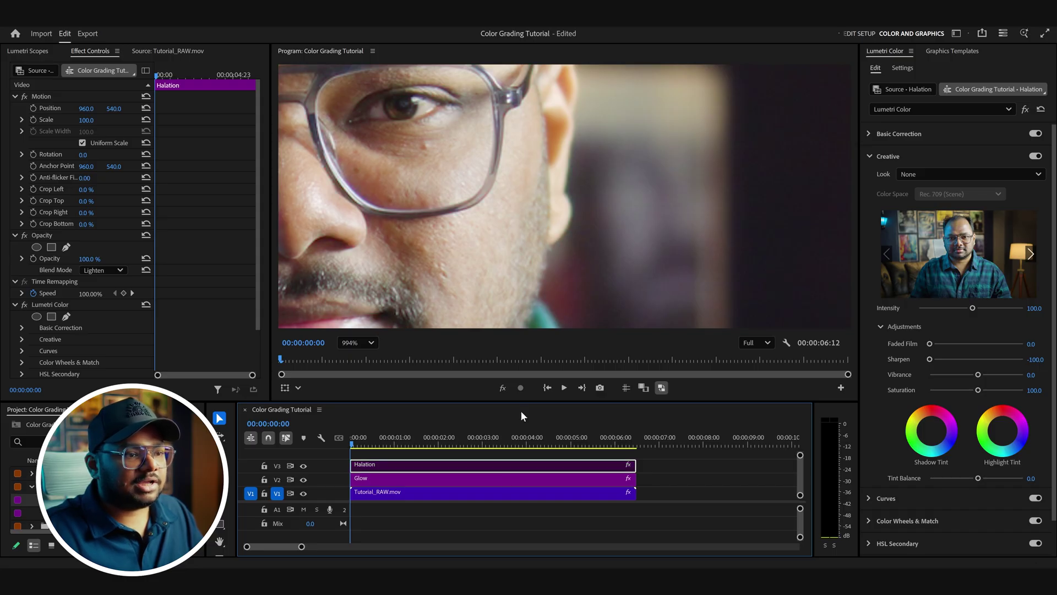
pyautogui.hotkey('shift', 'e')
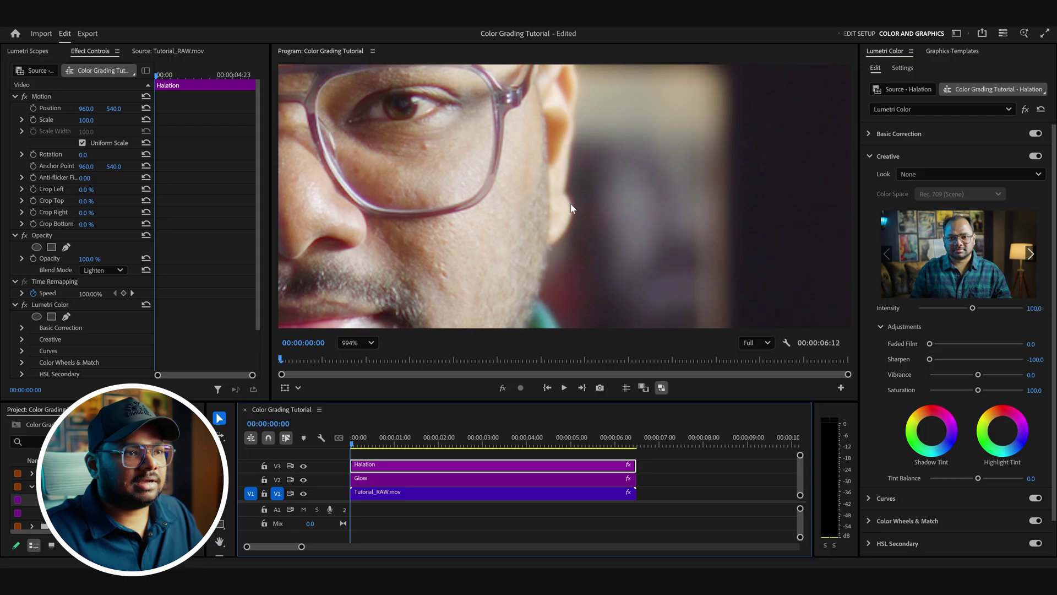
pyautogui.scroll(-2, 571, 208)
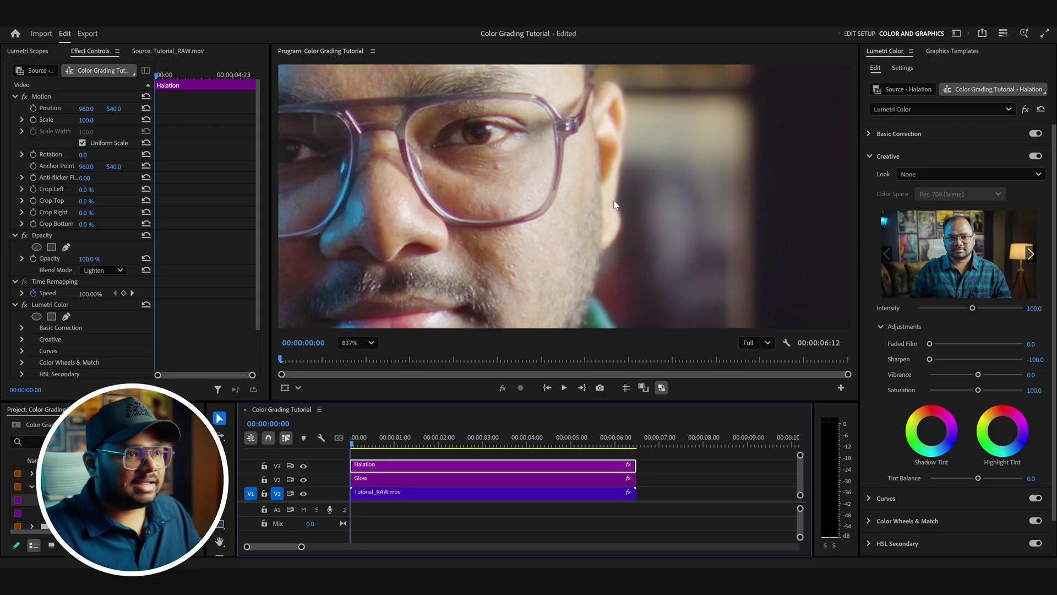
pyautogui.click(371, 343)
pyautogui.hotkey('ctrl', '`')
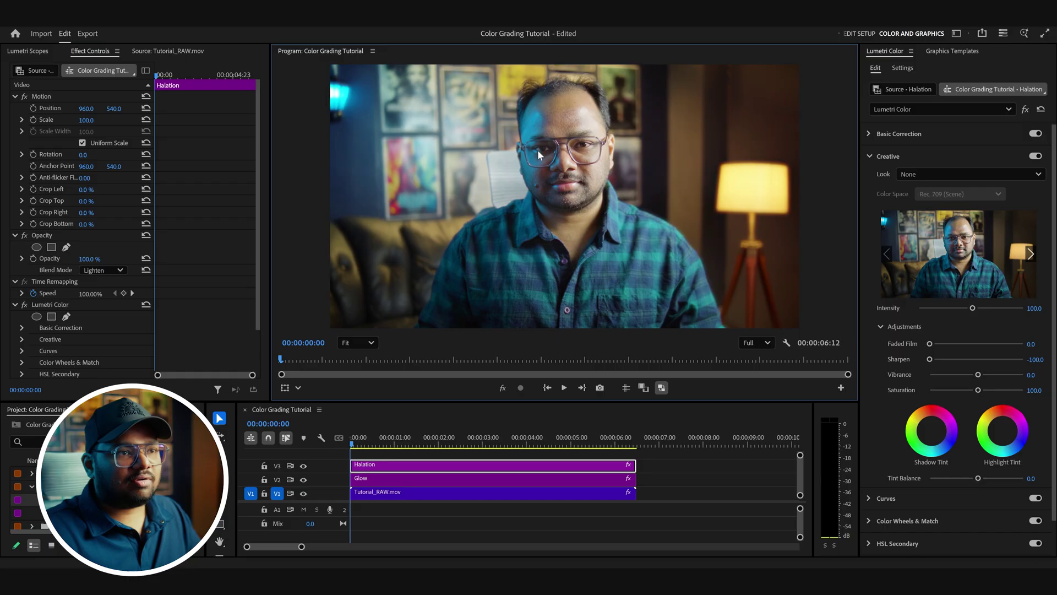
# Create a 1920 × 1080 adjustment layer named Color Grading and place it on V4 above Halation for the clip's full length.
pyautogui.click(110, 500)
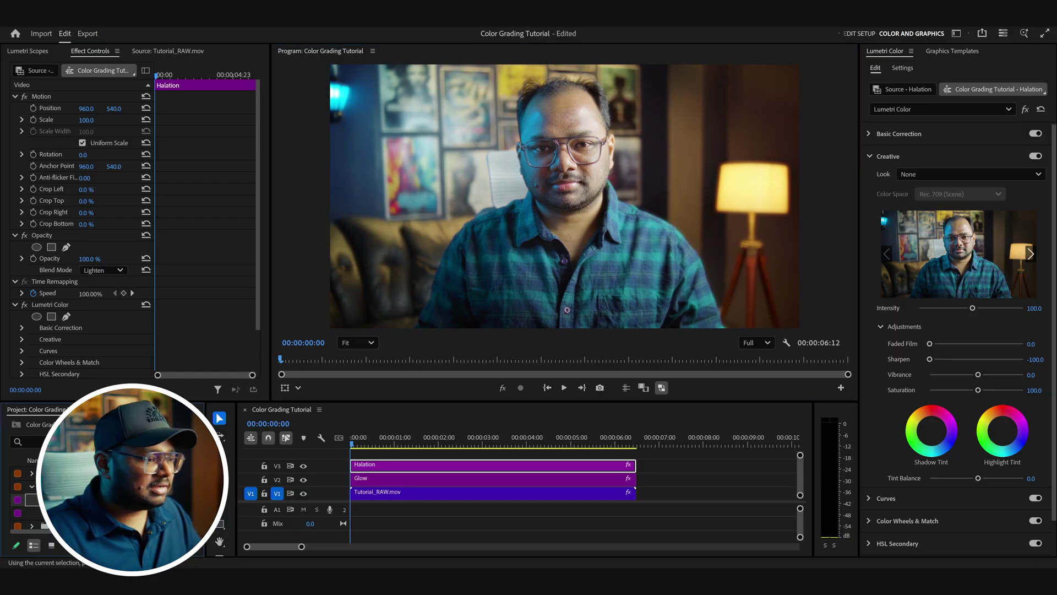
pyautogui.click(110, 487)
pyautogui.click(183, 545)
pyautogui.click(230, 459)
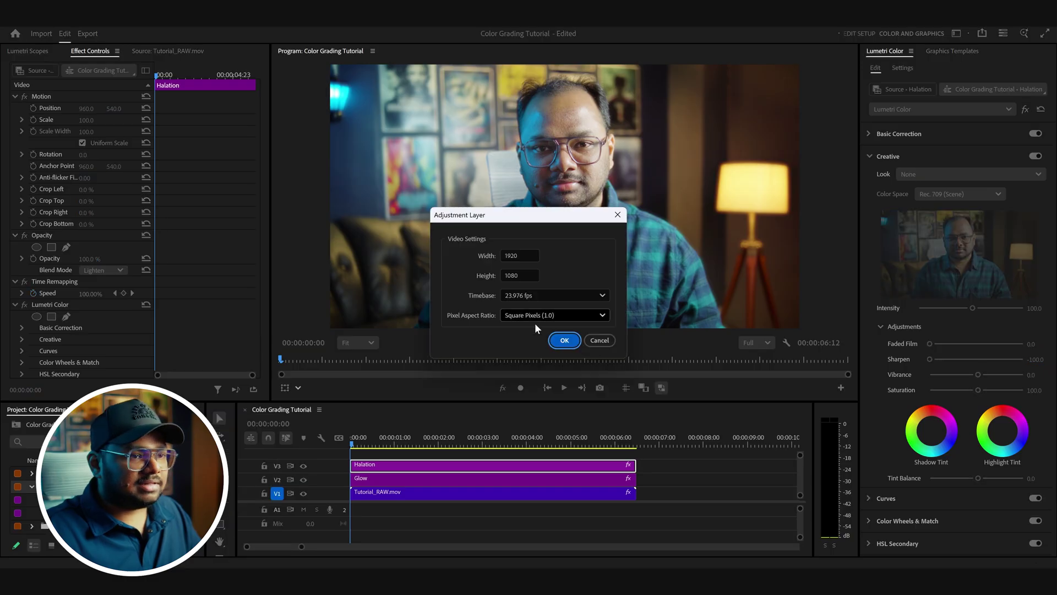
pyautogui.click(559, 340)
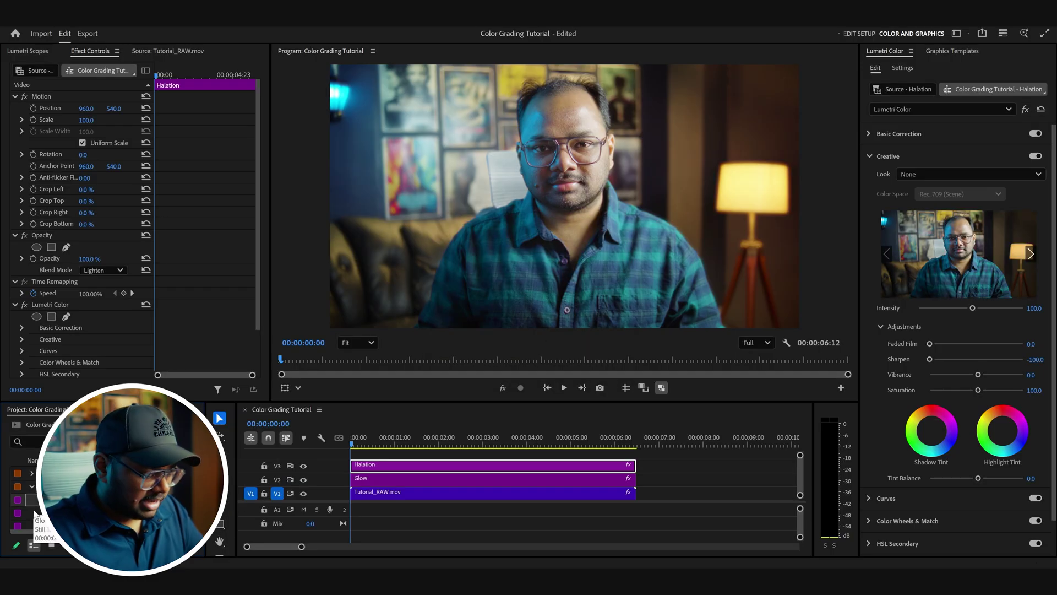
pyautogui.moveTo(82, 500); pyautogui.dragTo(353, 456)
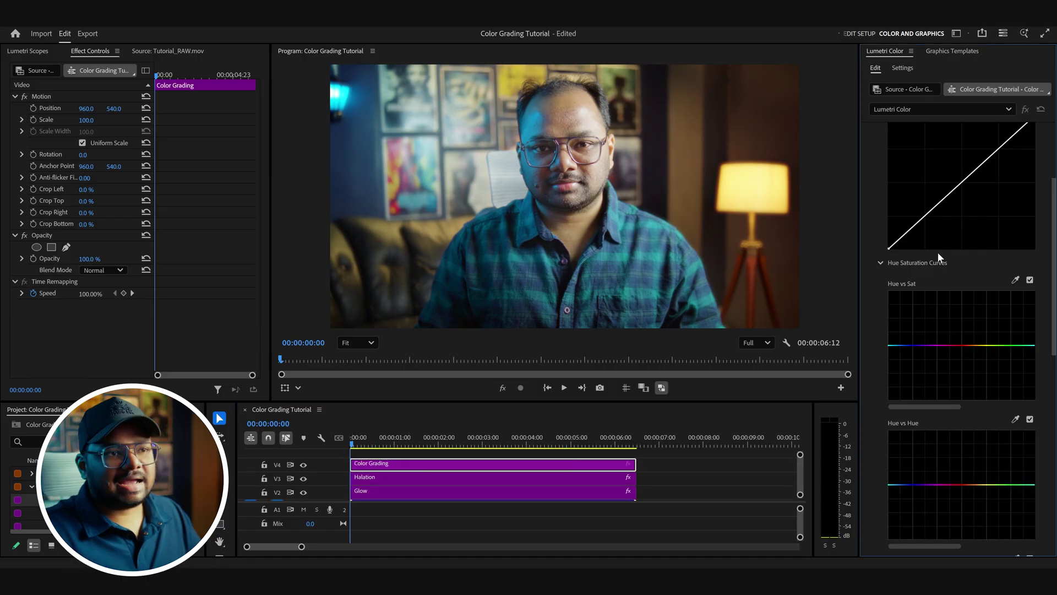
# Tint the Color Grading layer's highlights slightly orange, shadows slightly teal and midtones slightly warm, and compare with and without the color wheels.
pyautogui.scroll(-5, 939, 248)
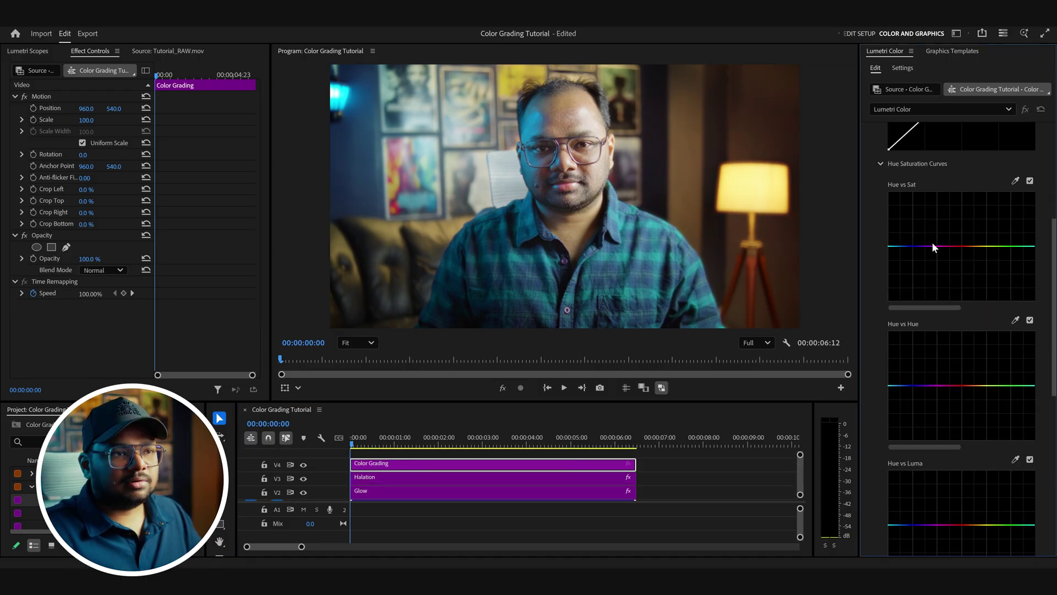
pyautogui.scroll(-4, 904, 360)
pyautogui.click(904, 476)
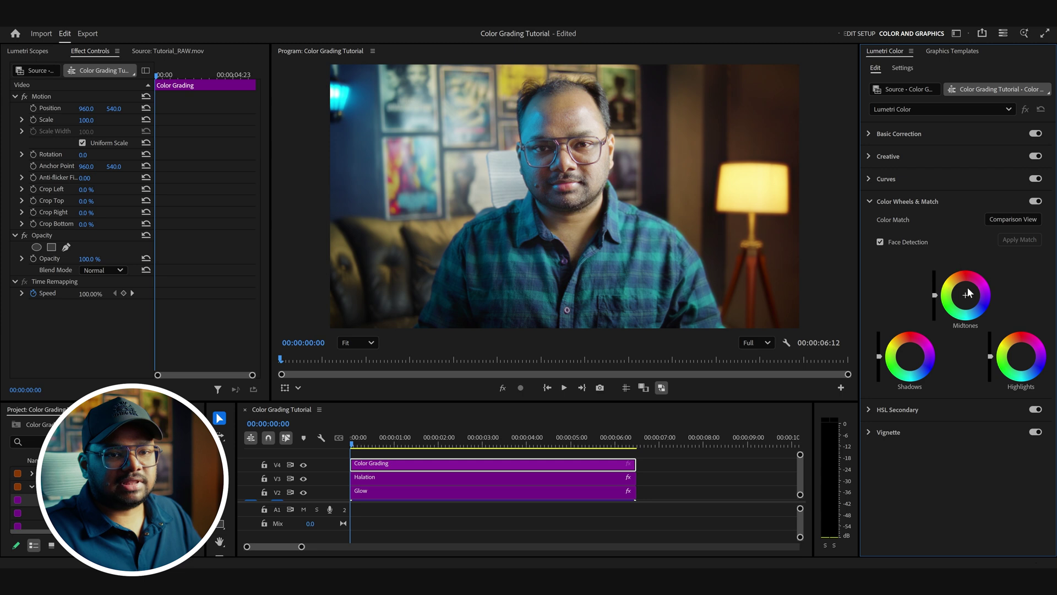
pyautogui.click(1021, 357)
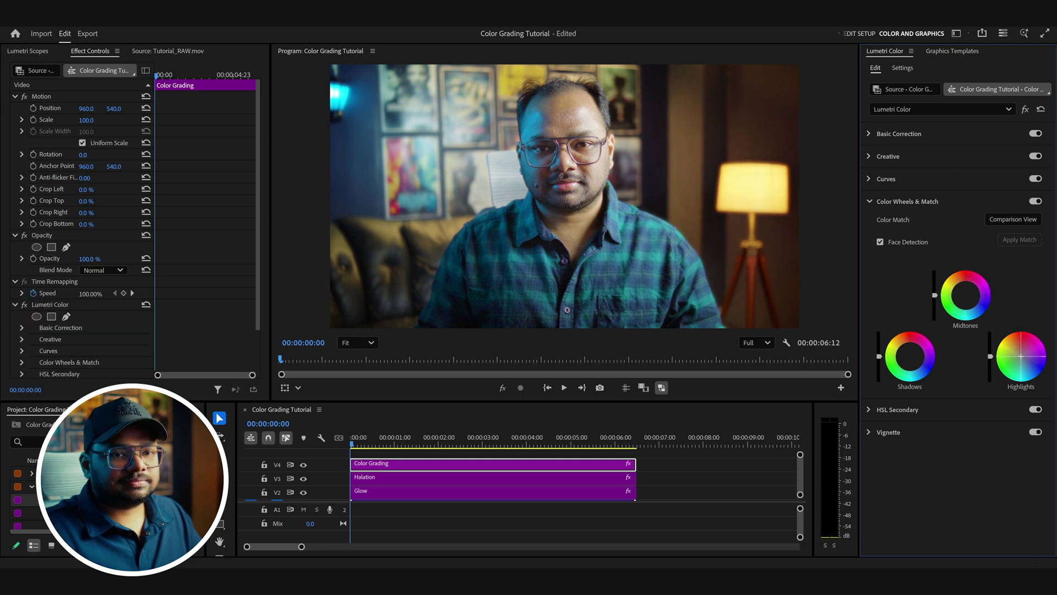
pyautogui.click(910, 358)
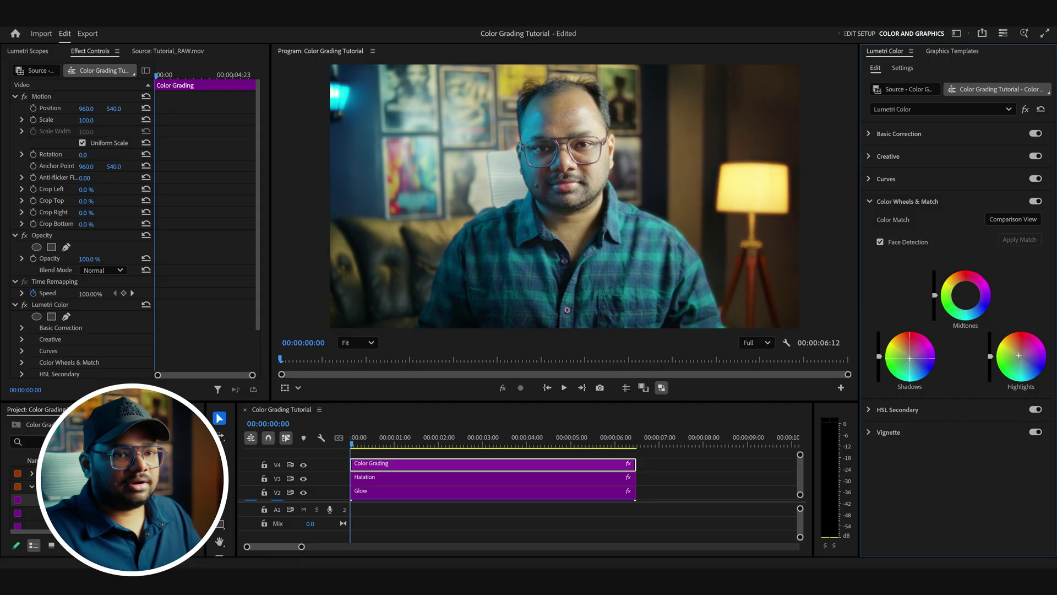
pyautogui.moveTo(965, 296); pyautogui.dragTo(964, 294)
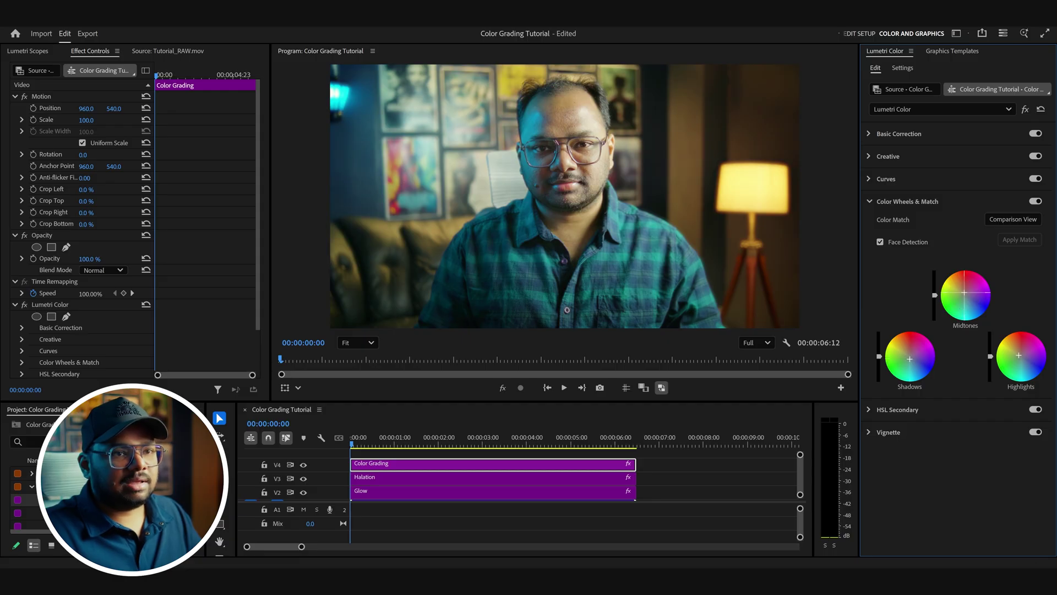
pyautogui.click(1036, 202)
pyautogui.click(1037, 202)
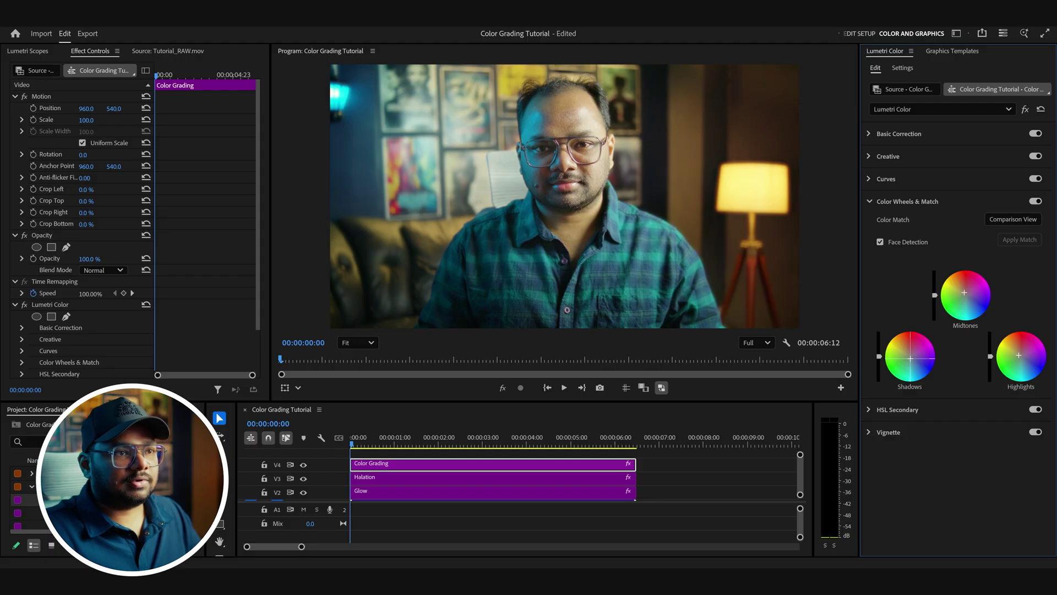
pyautogui.hotkey('ctrl', 's')
pyautogui.click(911, 358)
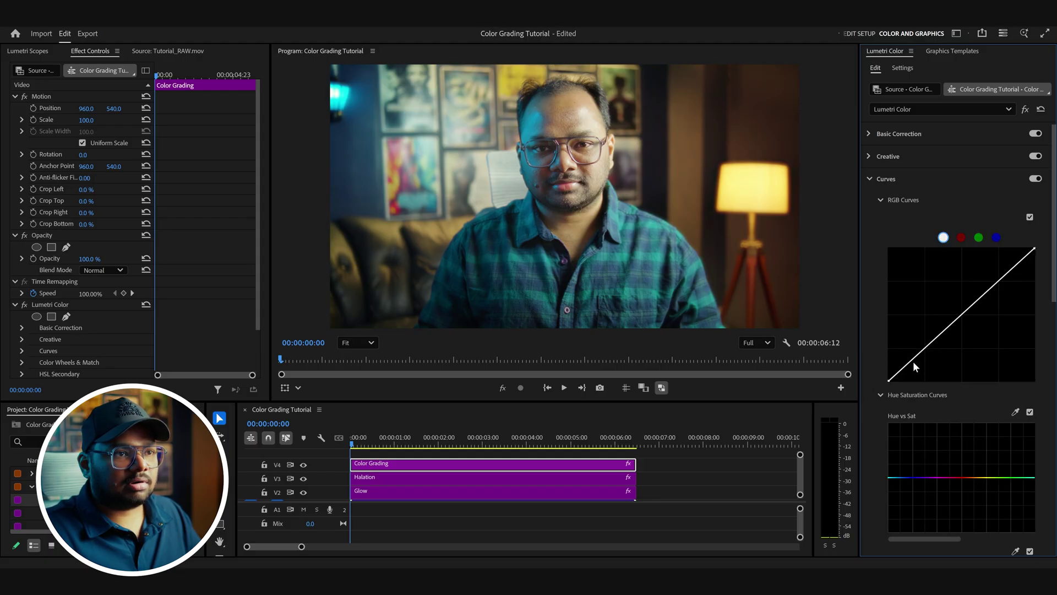
# Add a subtle contrast S-curve to the RGB curve, and tilt Sat vs Sat to boost low saturation and reduce high saturation.
pyautogui.moveTo(915, 359); pyautogui.dragTo(918, 360)
pyautogui.click(983, 299)
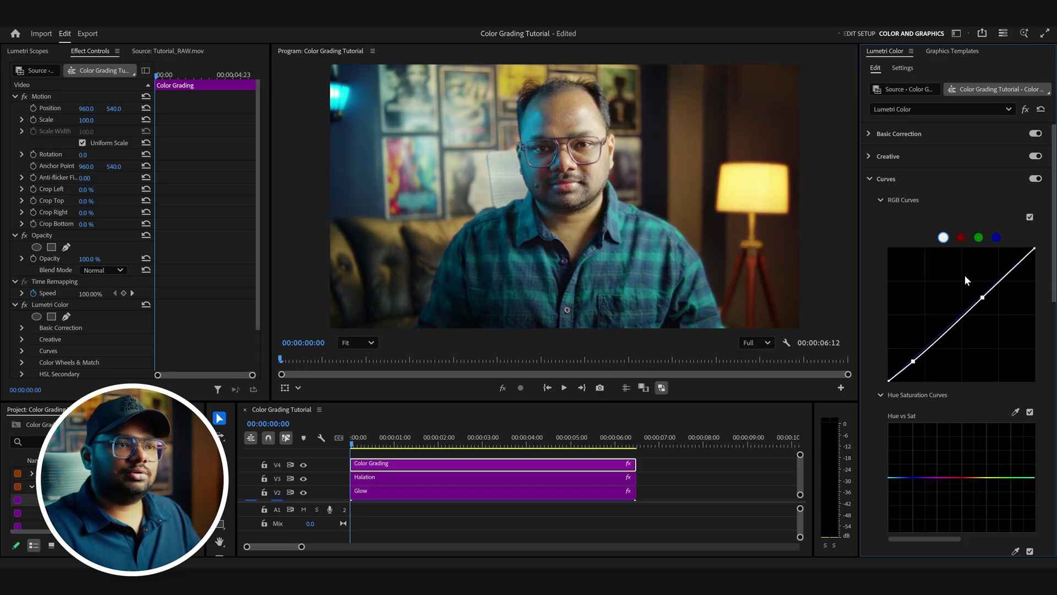
pyautogui.scroll(-5, 965, 276)
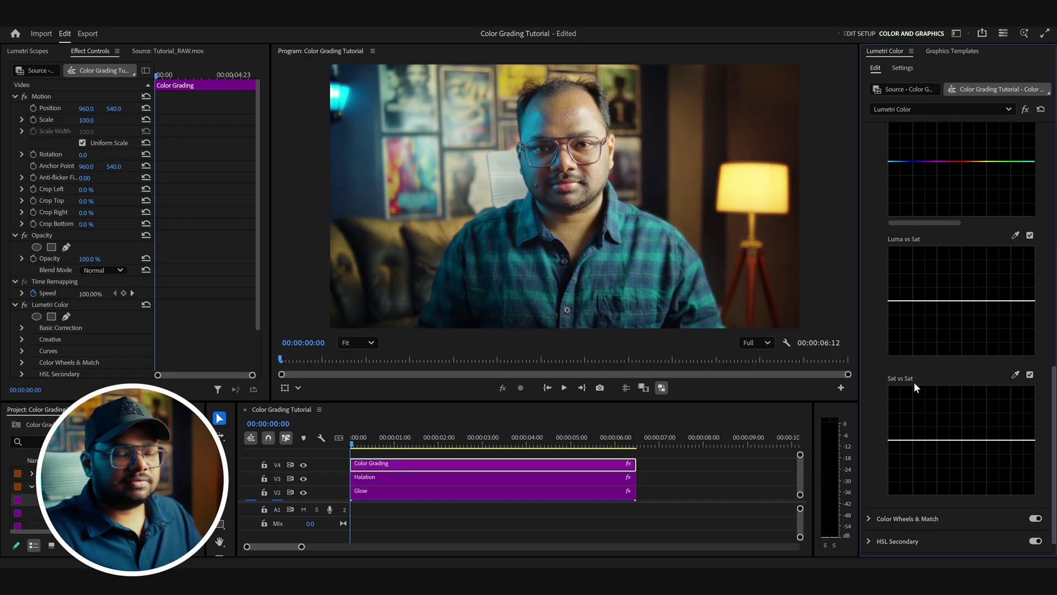
pyautogui.moveTo(888, 440); pyautogui.dragTo(883, 427)
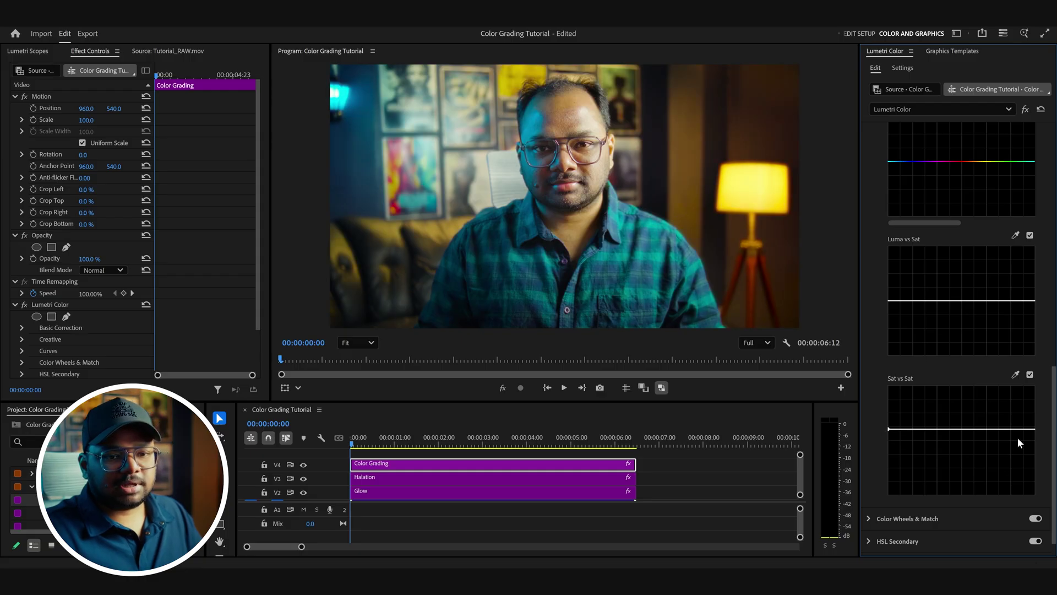
pyautogui.moveTo(1036, 432); pyautogui.dragTo(1039, 453)
# Soften the Sat vs Sat curve by moving both endpoints closer to the center, checking the scopes with and without the curve.
pyautogui.click(45, 51)
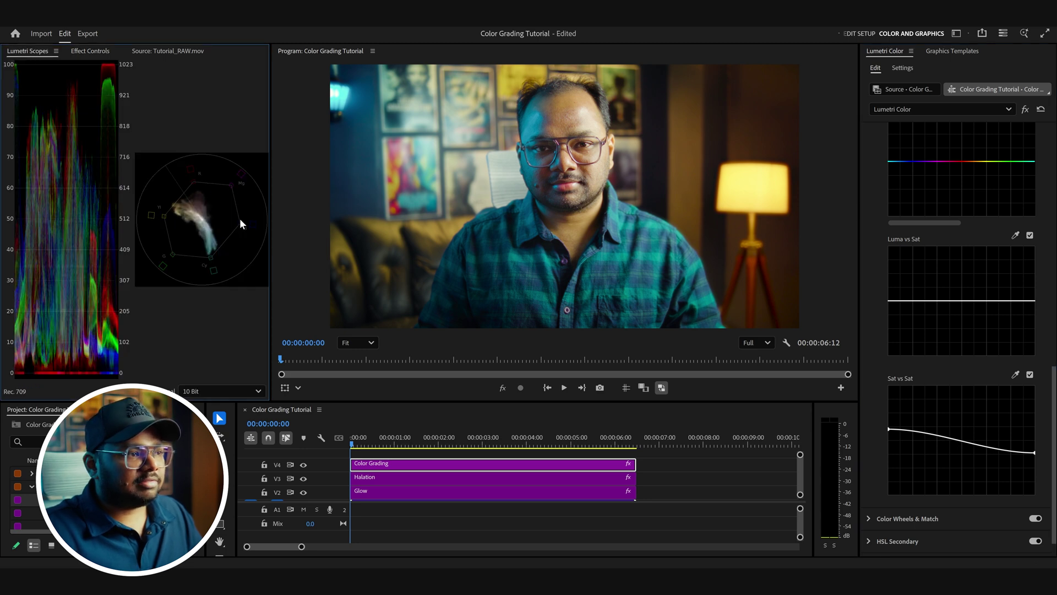
pyautogui.click(1028, 375)
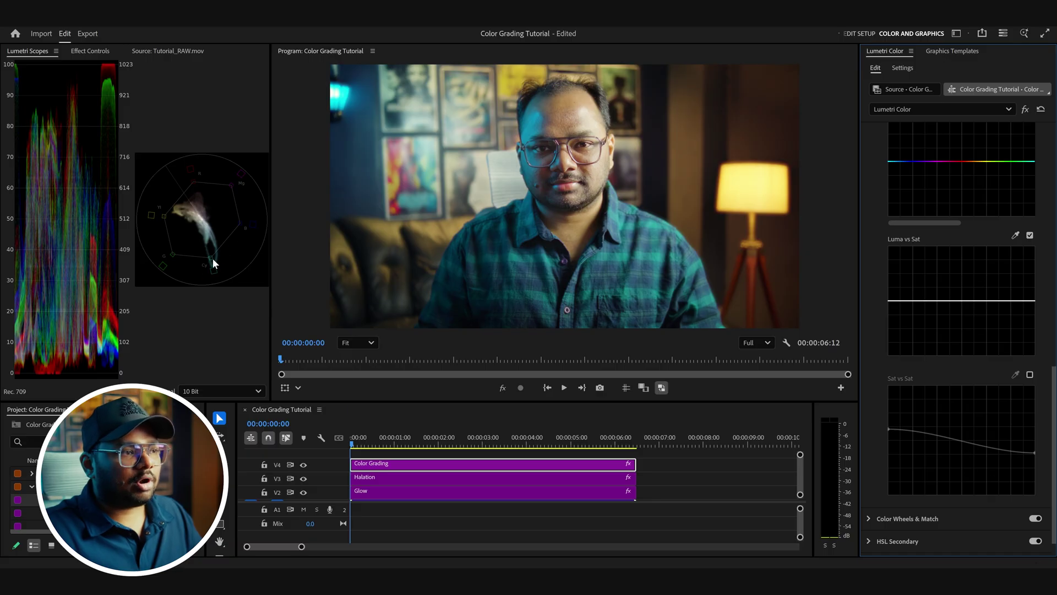
pyautogui.click(1030, 375)
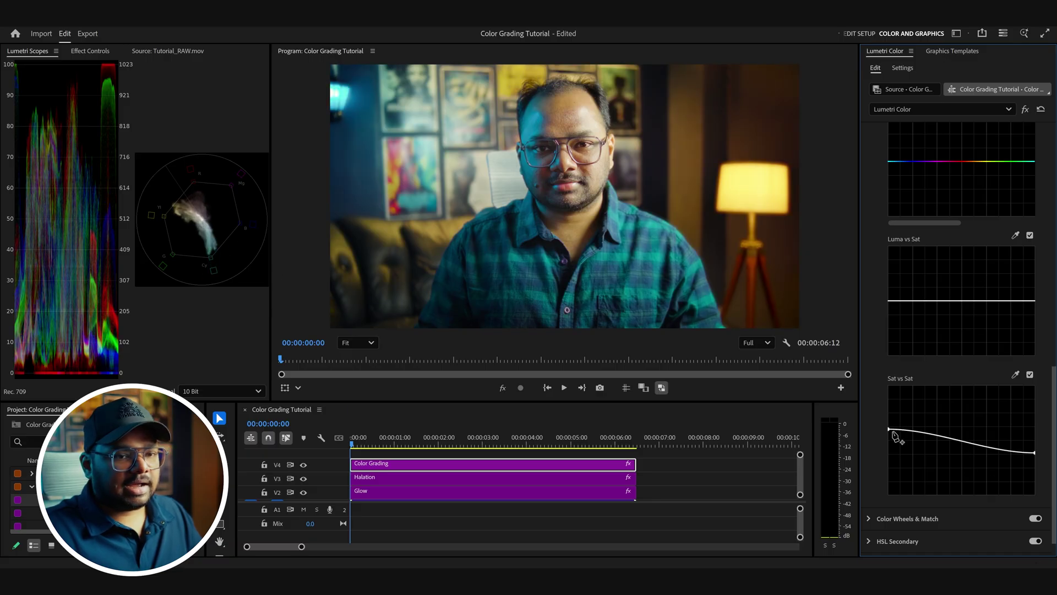
pyautogui.moveTo(890, 429); pyautogui.dragTo(885, 435)
pyautogui.moveTo(1034, 452); pyautogui.dragTo(1039, 448)
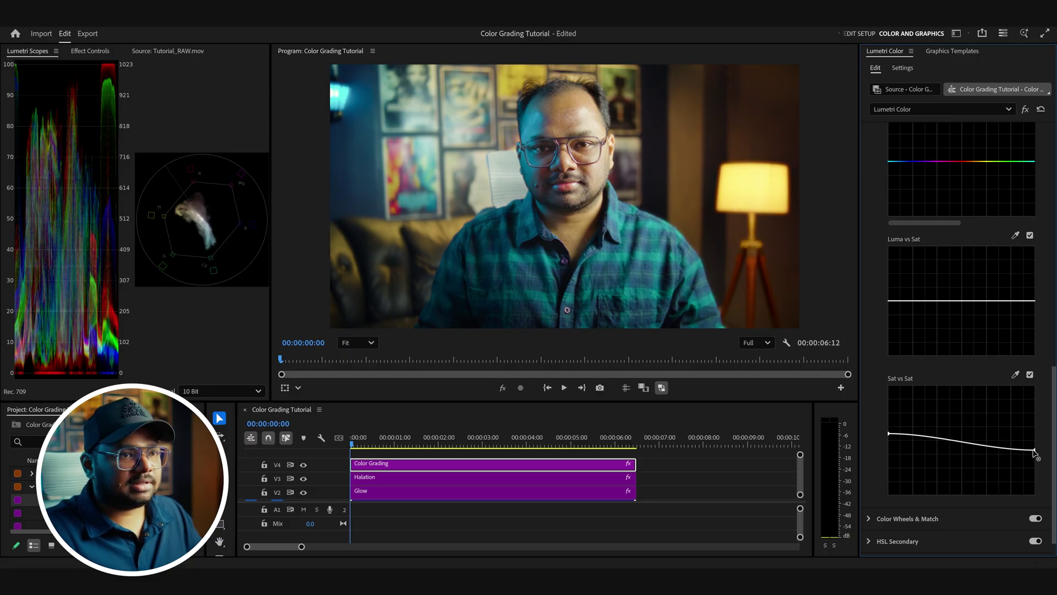
pyautogui.moveTo(889, 435); pyautogui.dragTo(872, 435)
pyautogui.click(1030, 374)
pyautogui.click(1030, 376)
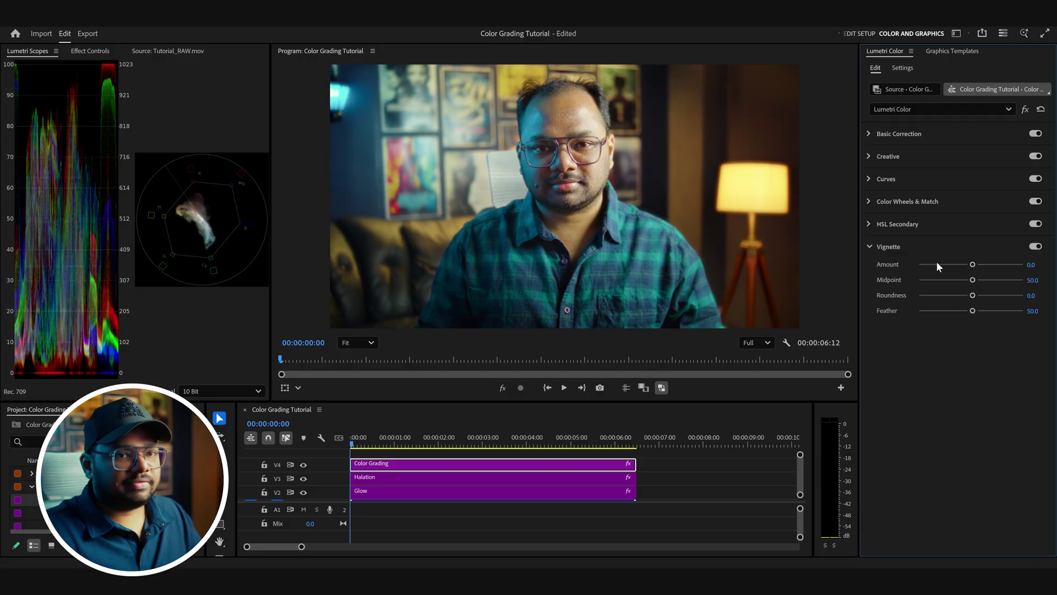
# Add a vignette to the Color Grading layer with Amount -3, Feather 0, Roundness 50 and Midpoint 65.
pyautogui.moveTo(973, 265); pyautogui.dragTo(867, 264)
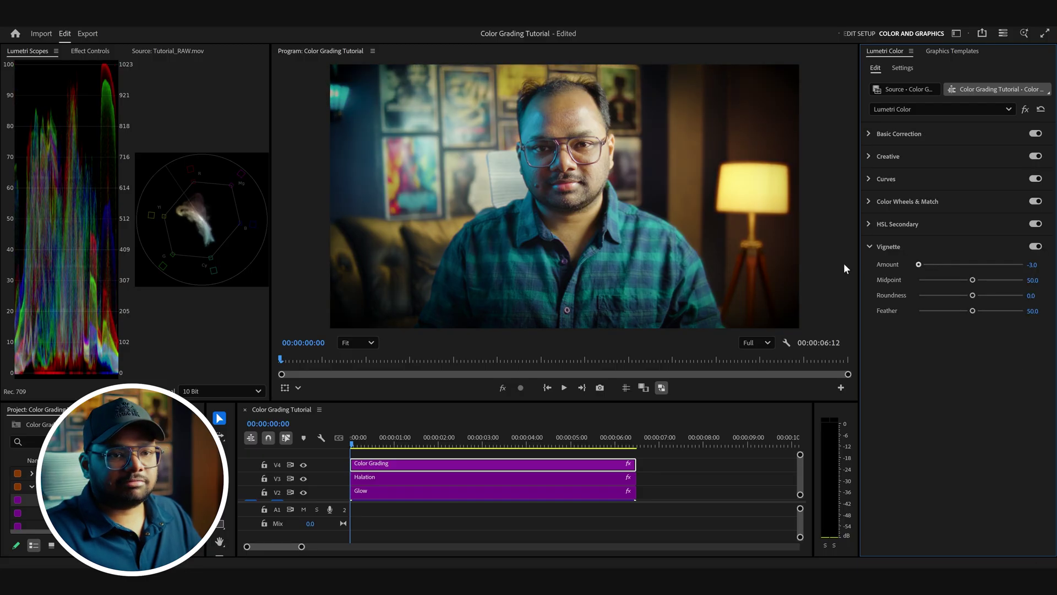
pyautogui.moveTo(973, 310); pyautogui.dragTo(889, 313)
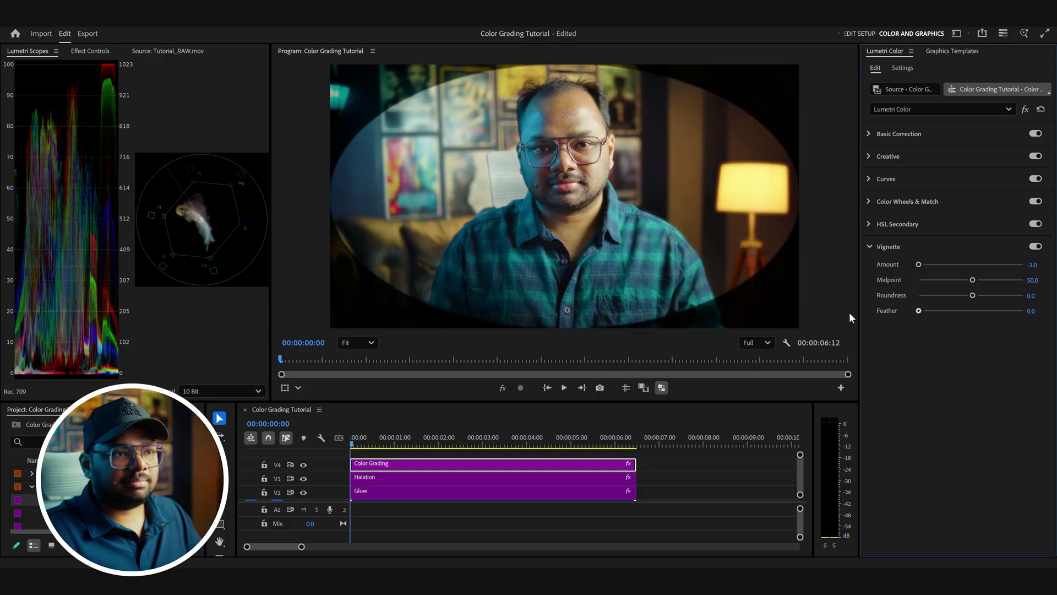
pyautogui.moveTo(973, 280); pyautogui.dragTo(994, 295)
pyautogui.click(1033, 295)
pyautogui.write('50')
pyautogui.press('Return')
pyautogui.click(1033, 280)
pyautogui.write('65')
pyautogui.press('Return')
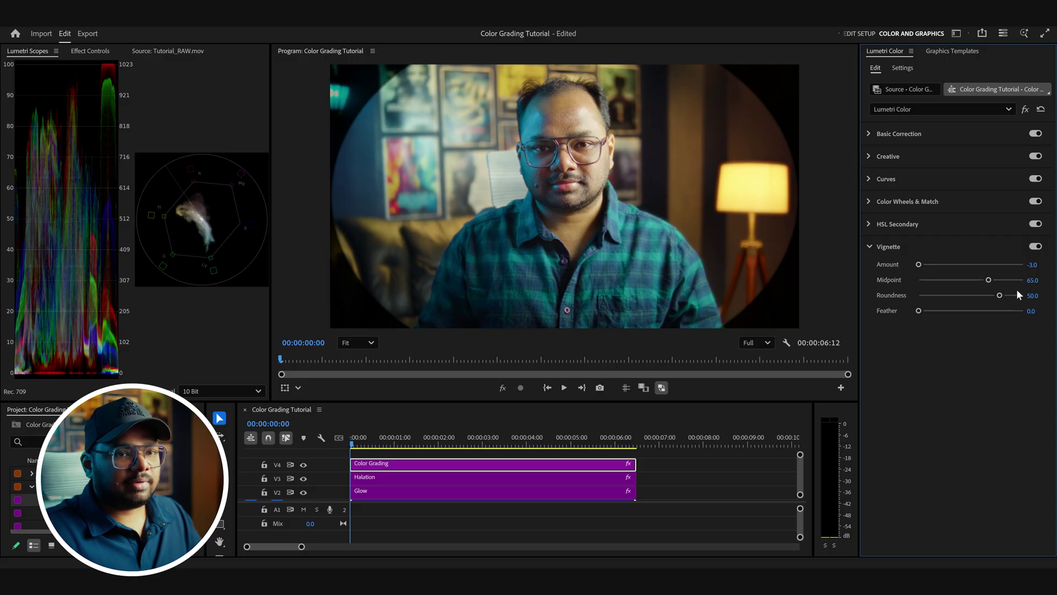
# Soften the vignette by setting its Feather to 70 and its Amount to -1.
pyautogui.moveTo(983, 310); pyautogui.dragTo(990, 311)
pyautogui.click(1032, 311)
pyautogui.write('70')
pyautogui.press('Return')
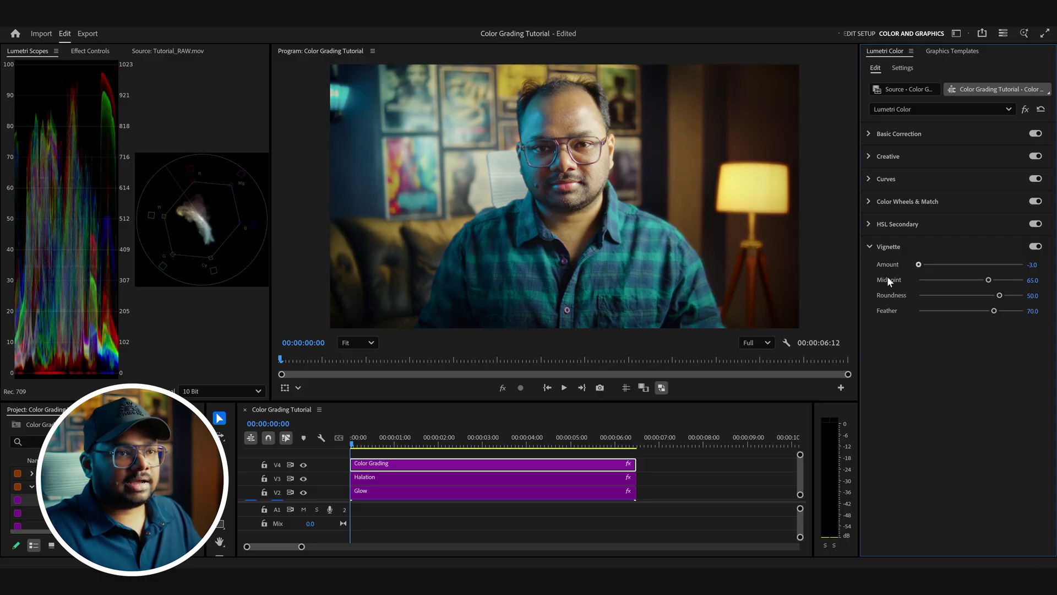
pyautogui.click(1032, 265)
pyautogui.write('-1')
pyautogui.press('Return')
pyautogui.click(899, 224)
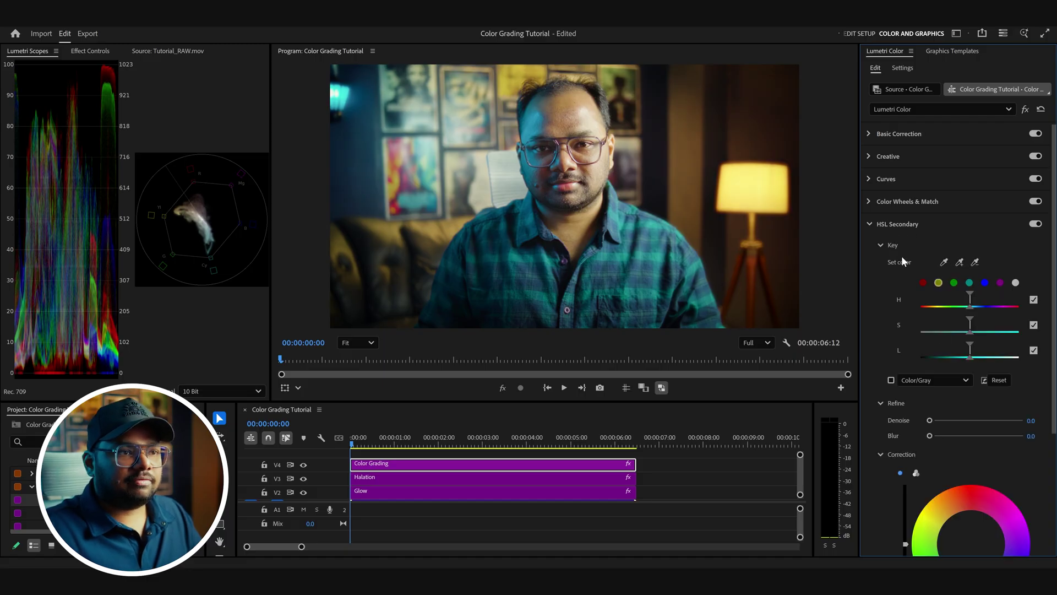
pyautogui.click(970, 282)
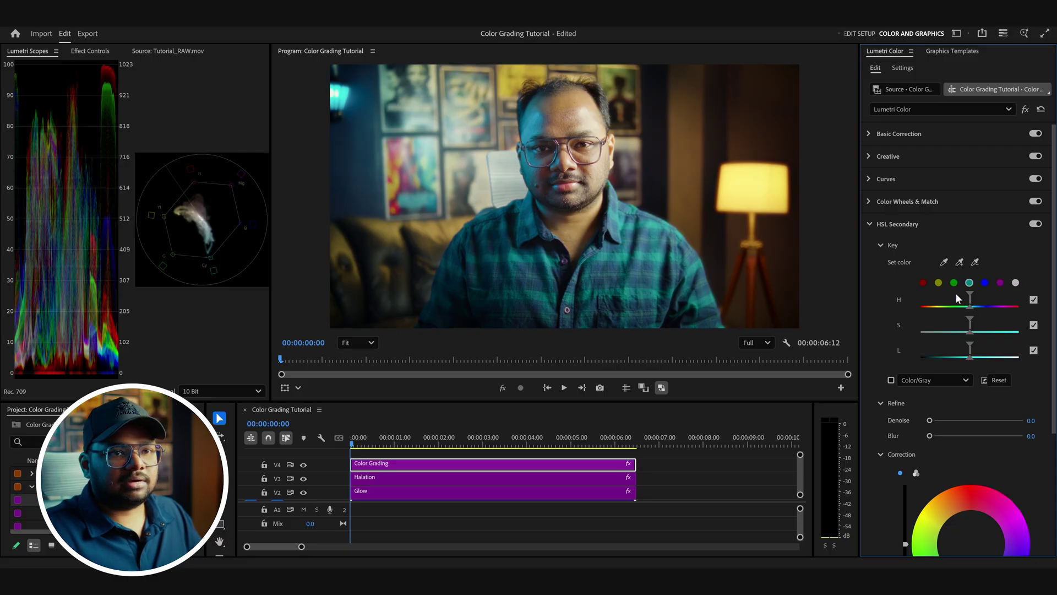
# Set the Color Grading layer's Sharpen to 30 in the Creative adjustments.
pyautogui.click(954, 156)
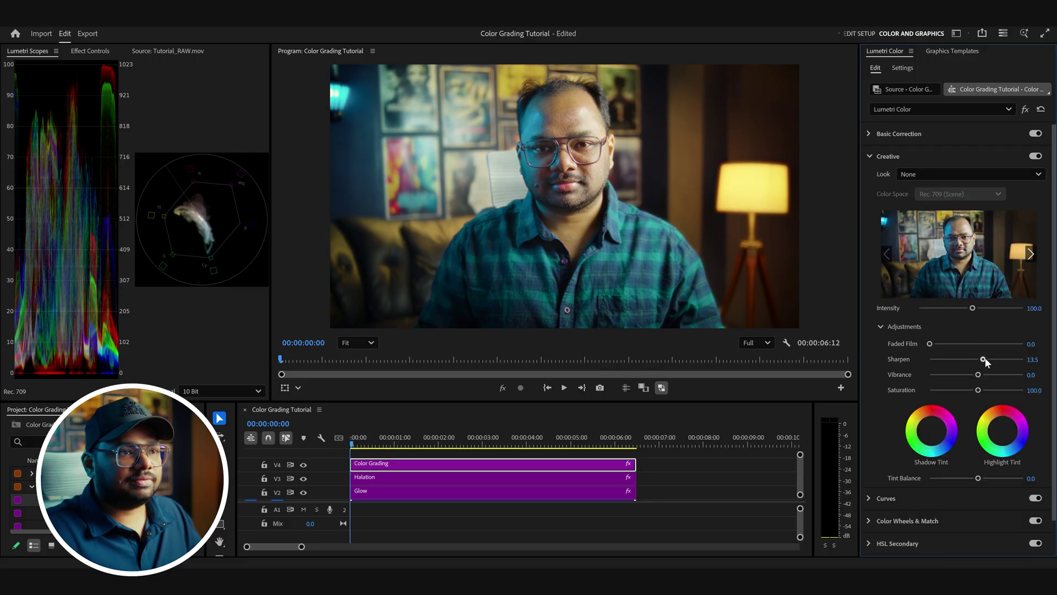
pyautogui.click(1030, 359)
pyautogui.write('30')
pyautogui.press('Return')
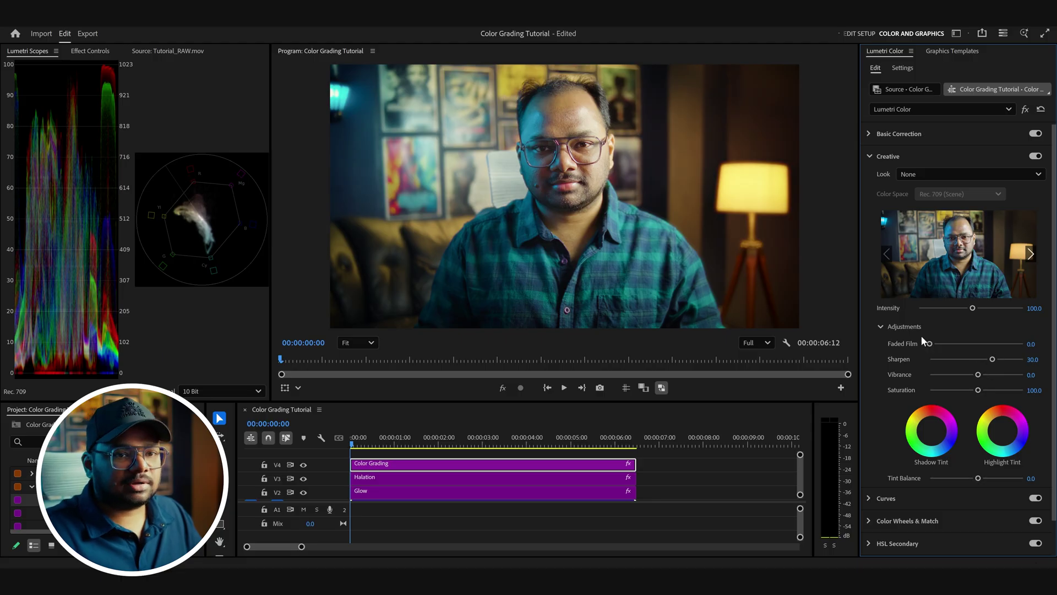
# Try a Faded Film value of 15 on the Color Grading layer and reset it to its default.
pyautogui.moveTo(930, 344); pyautogui.dragTo(950, 343)
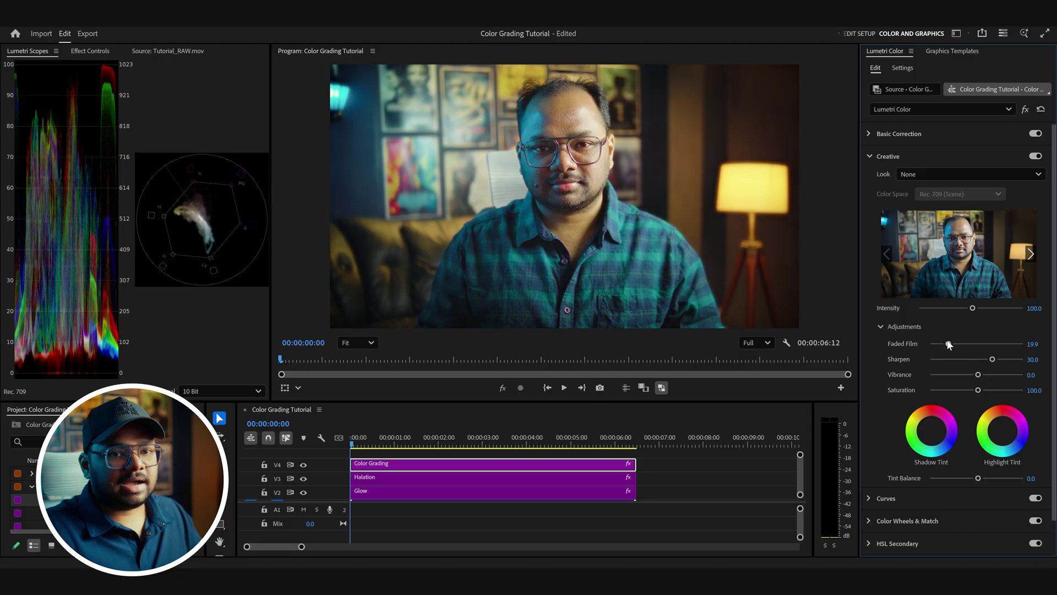
pyautogui.click(1033, 344)
pyautogui.write('15')
pyautogui.press('Return')
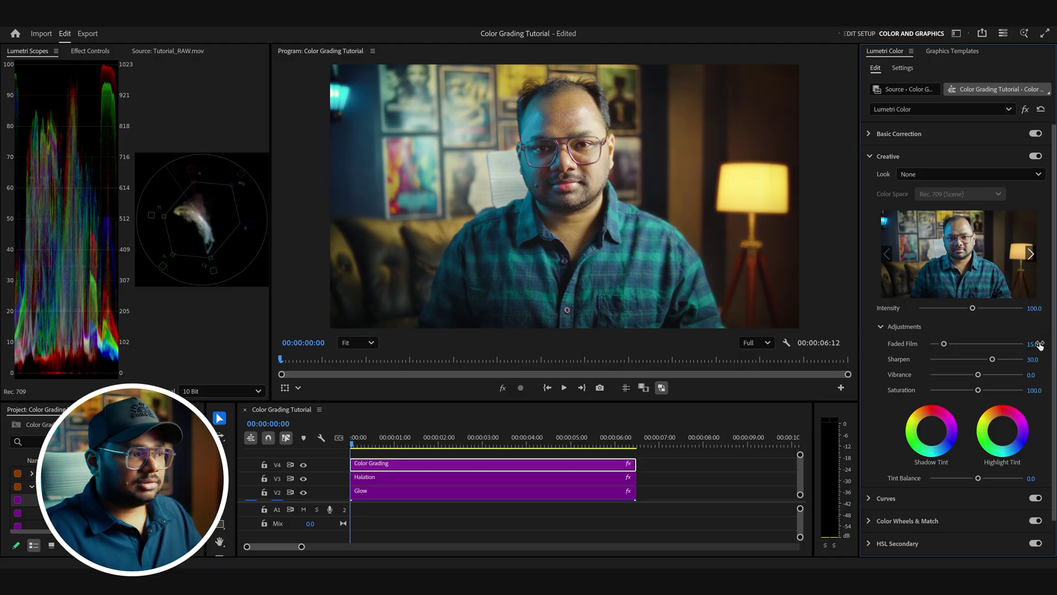
pyautogui.doubleClick(982, 344)
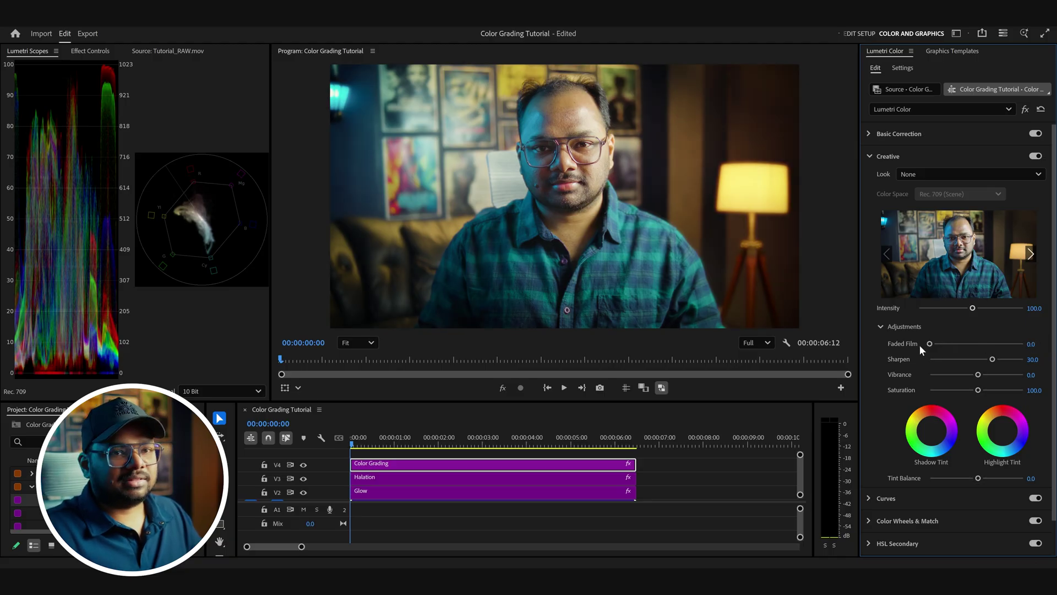
pyautogui.click(898, 134)
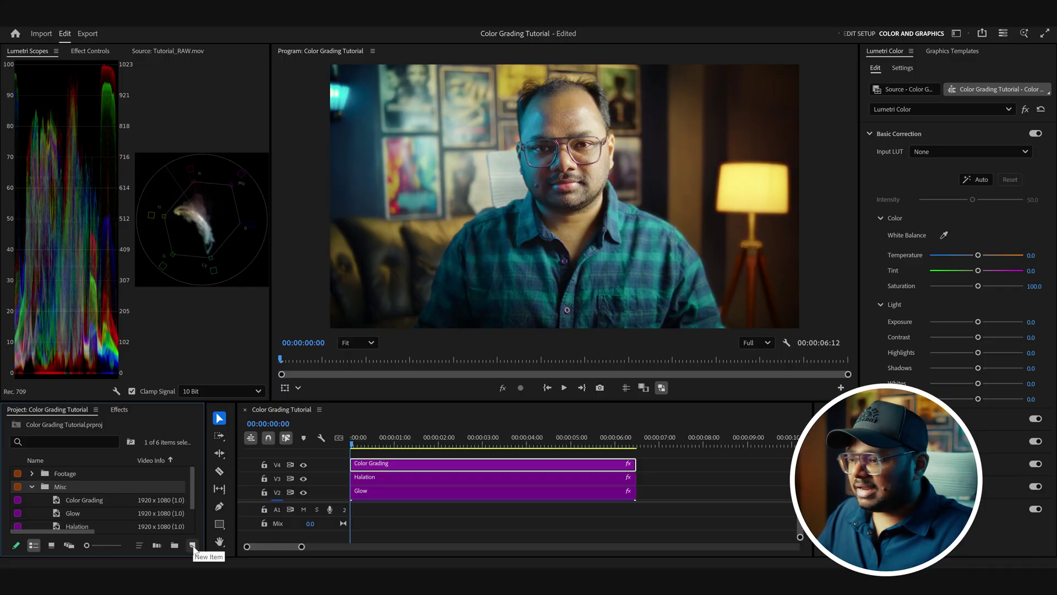
# Create a gray color matte (808080) named Film Grain and place it on V5 above Color Grading.
pyautogui.click(193, 545)
pyautogui.click(221, 501)
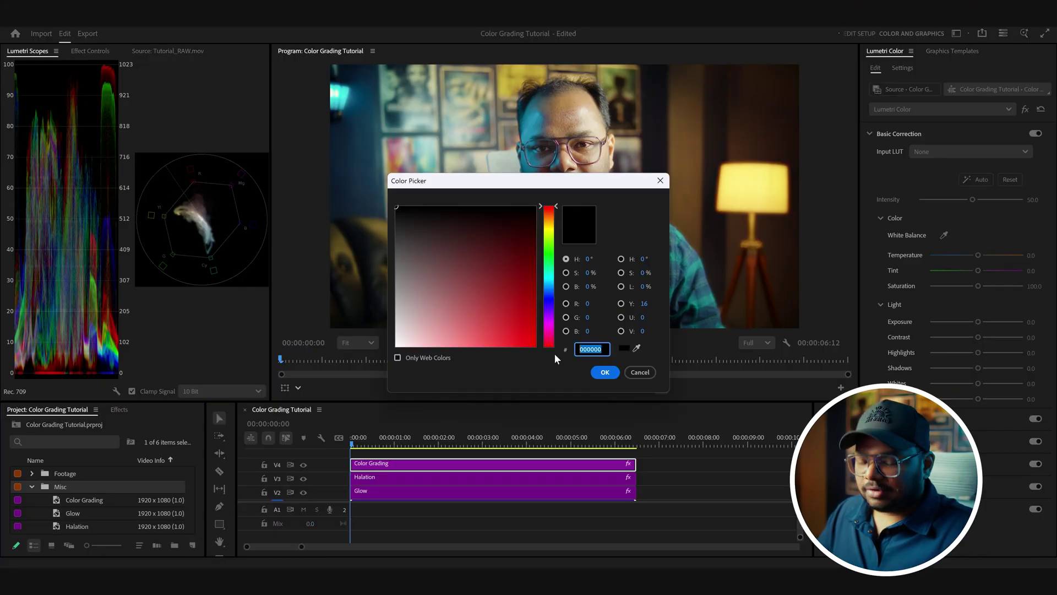
pyautogui.write('808080')
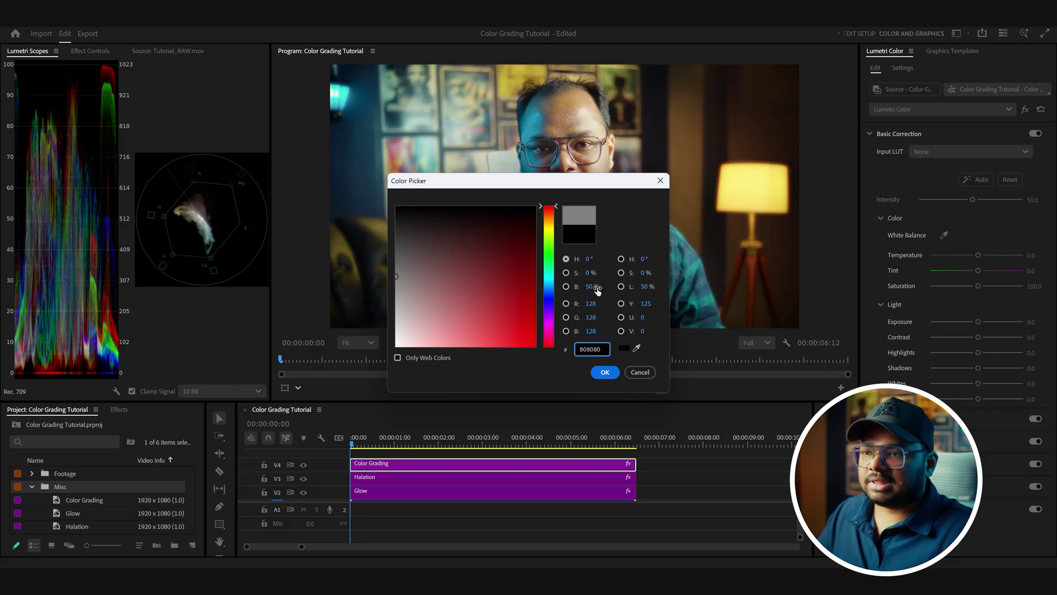
pyautogui.click(605, 372)
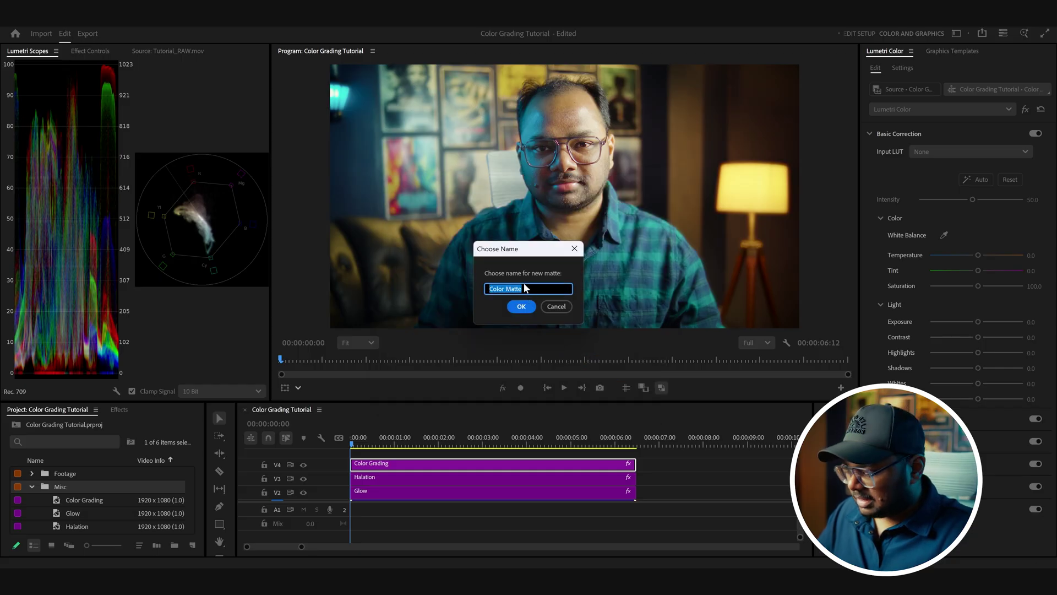
pyautogui.write('Film Grain')
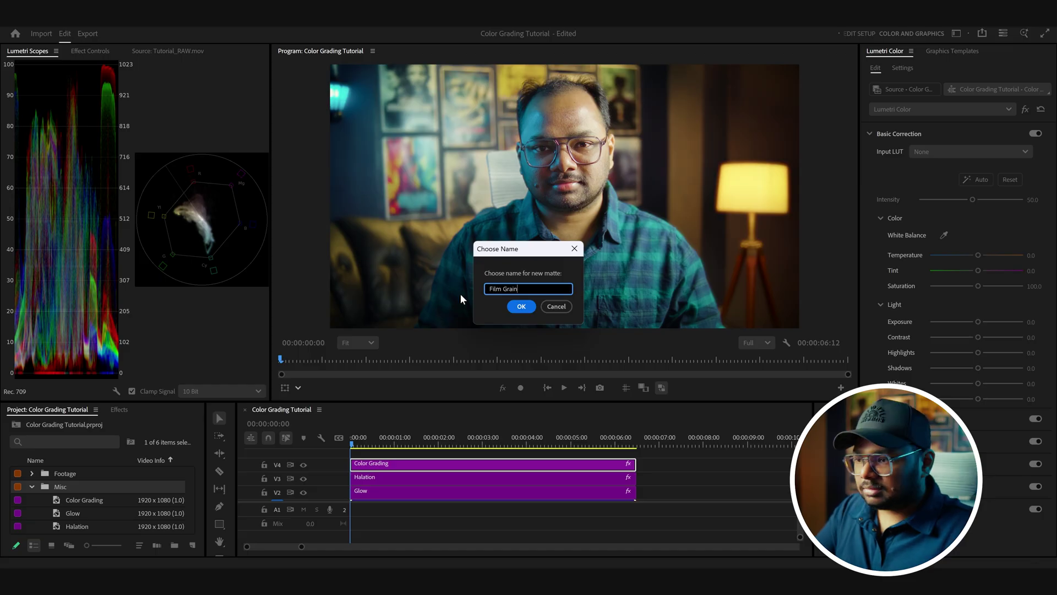
pyautogui.press('Return')
pyautogui.moveTo(80, 513); pyautogui.dragTo(350, 455)
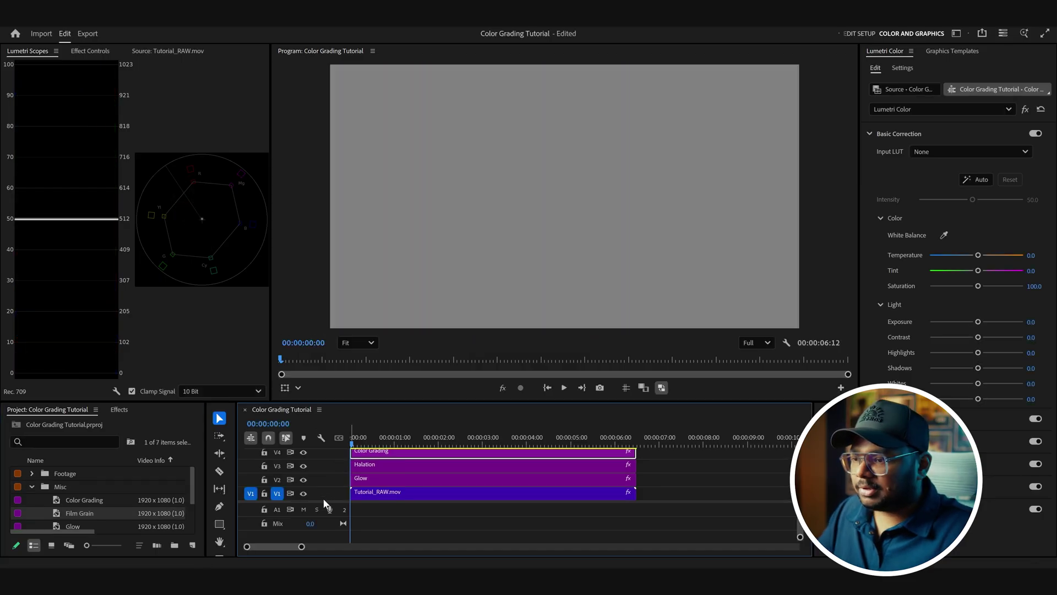
# Apply the Noise effect to the Film Grain matte and bring up the clip's effect settings.
pyautogui.click(31, 486)
pyautogui.click(119, 409)
pyautogui.click(64, 427)
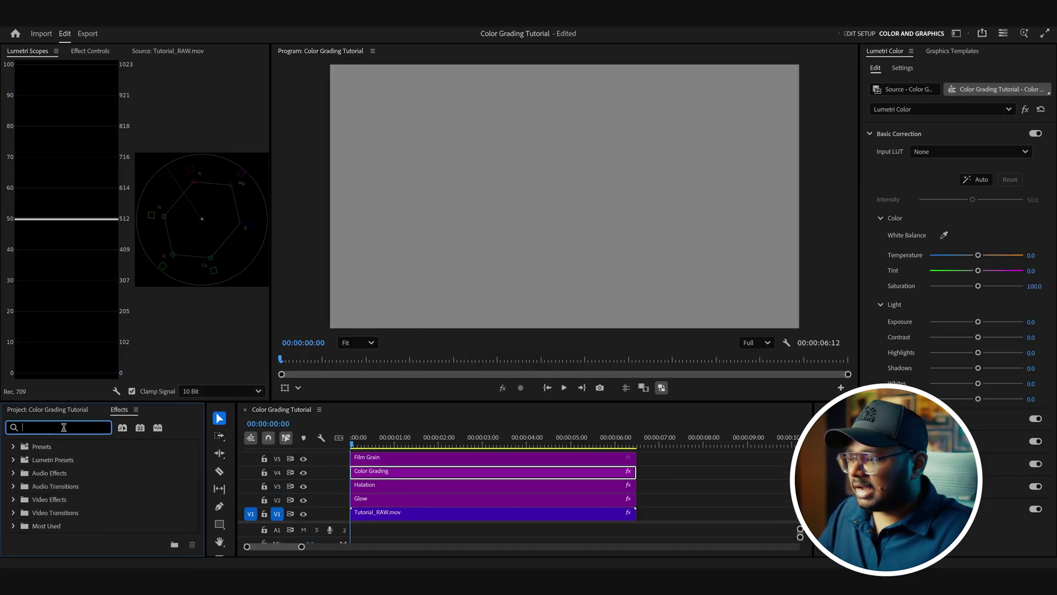
pyautogui.write('noise')
pyautogui.scroll(-5, 108, 476)
pyautogui.moveTo(54, 471); pyautogui.dragTo(447, 462)
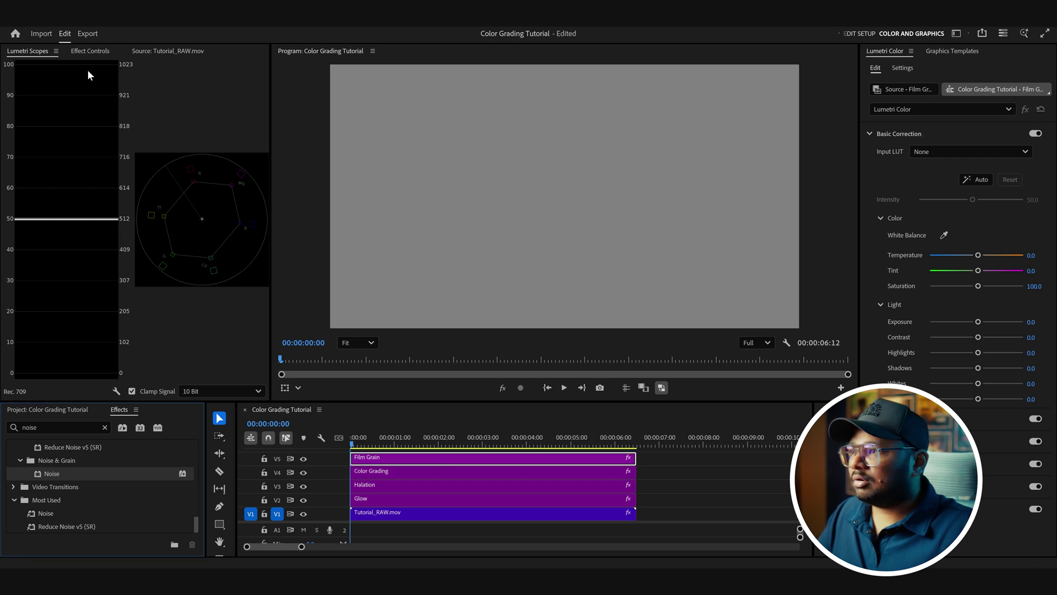
pyautogui.click(90, 53)
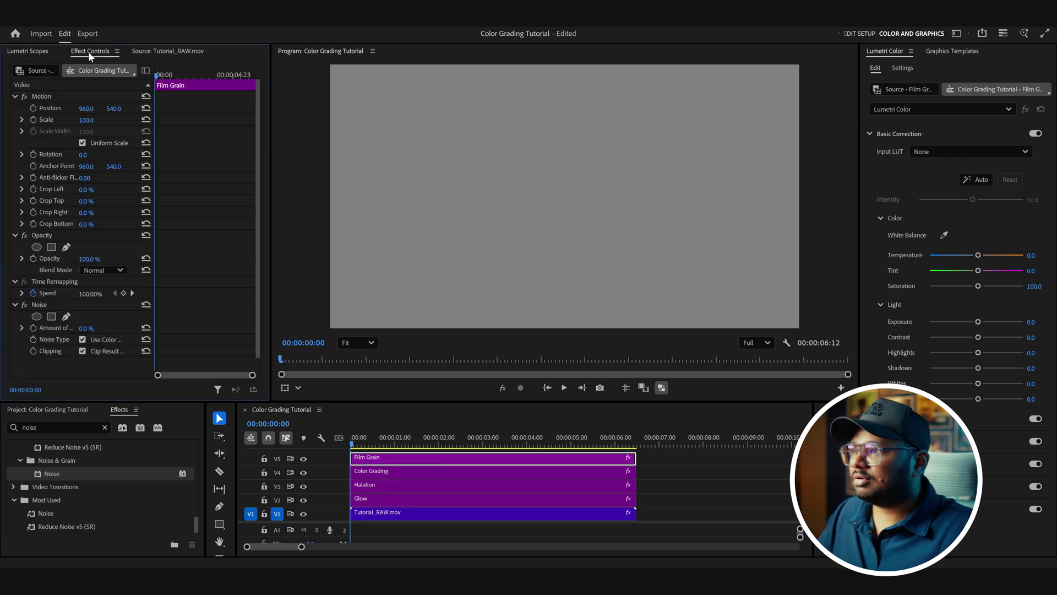
# Set the Film Grain matte's Amount of Noise to 15% and turn off Use Color Noise.
pyautogui.click(90, 328)
pyautogui.write('15')
pyautogui.press('Return')
pyautogui.scroll(10, 507, 182)
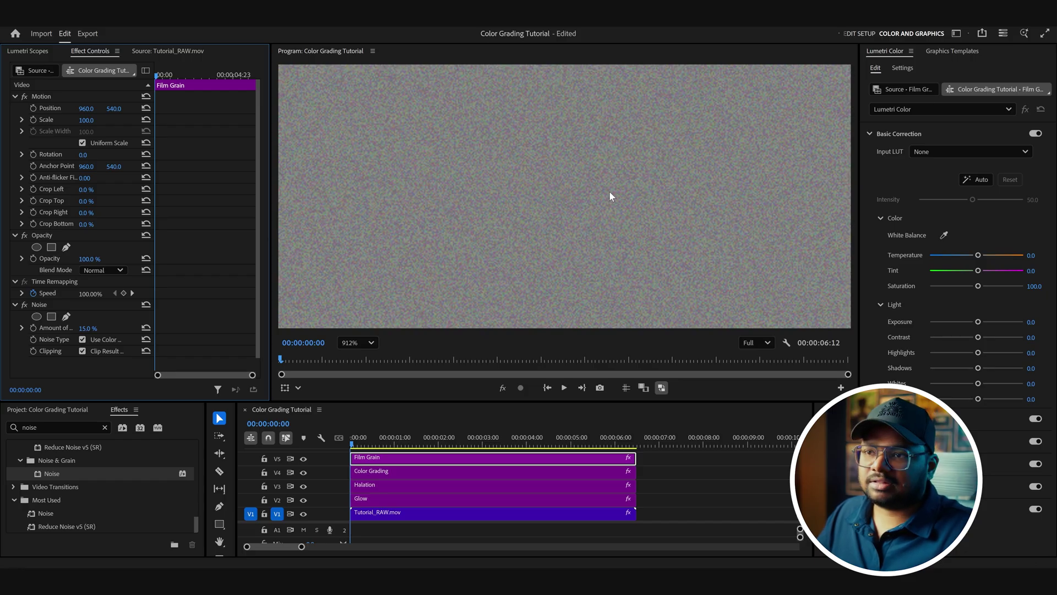
pyautogui.click(83, 340)
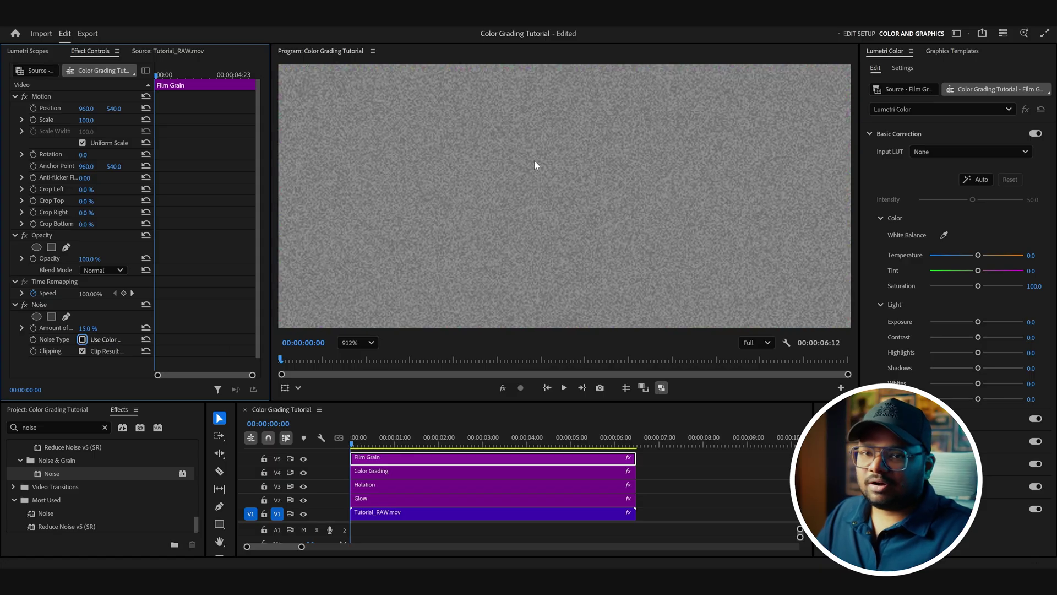
pyautogui.scroll(-6, 509, 192)
pyautogui.click(367, 346)
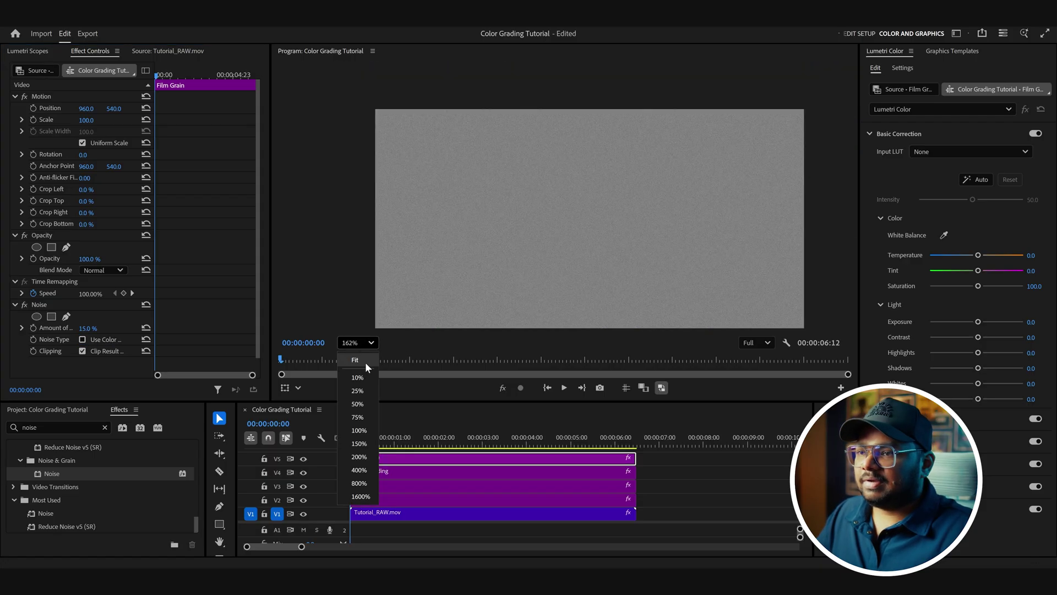
pyautogui.click(356, 360)
# Find the Gaussian Blur effect and apply it to the Film Grain matte below Noise.
pyautogui.click(105, 428)
pyautogui.click(91, 429)
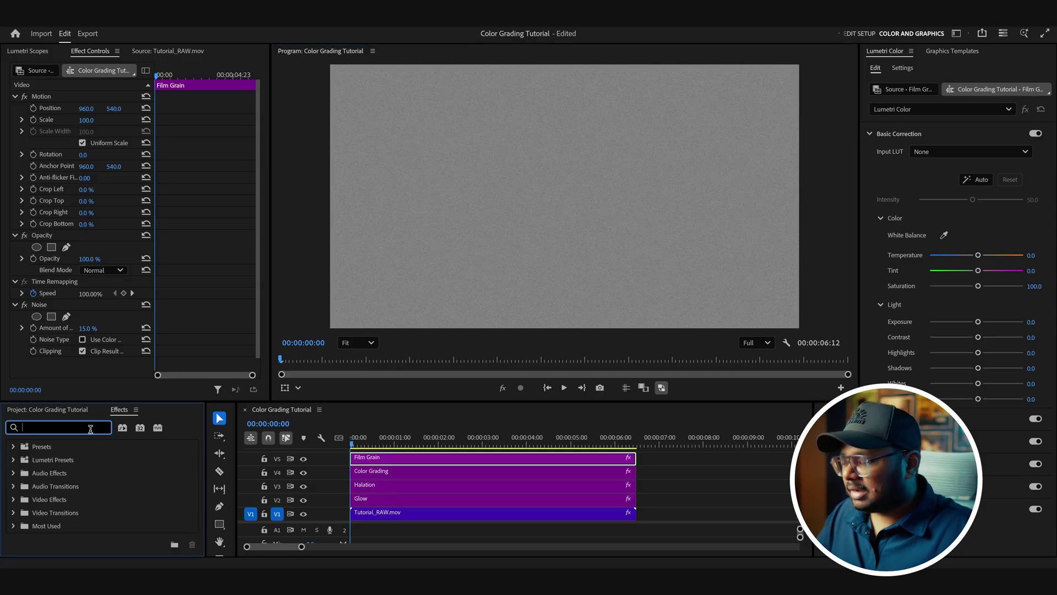
pyautogui.write('gaussian blur')
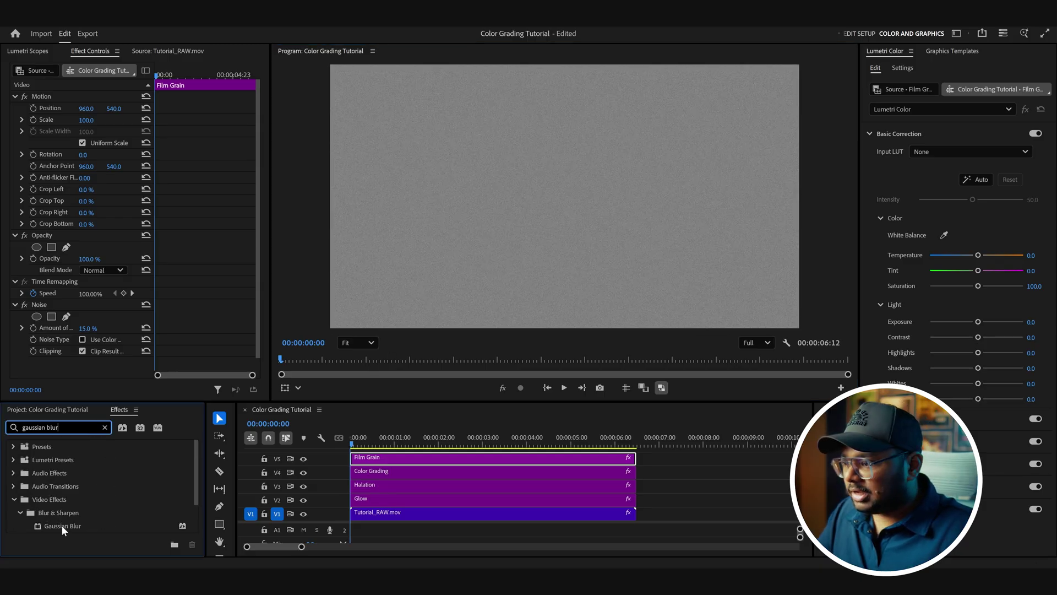
pyautogui.moveTo(61, 524); pyautogui.dragTo(201, 337)
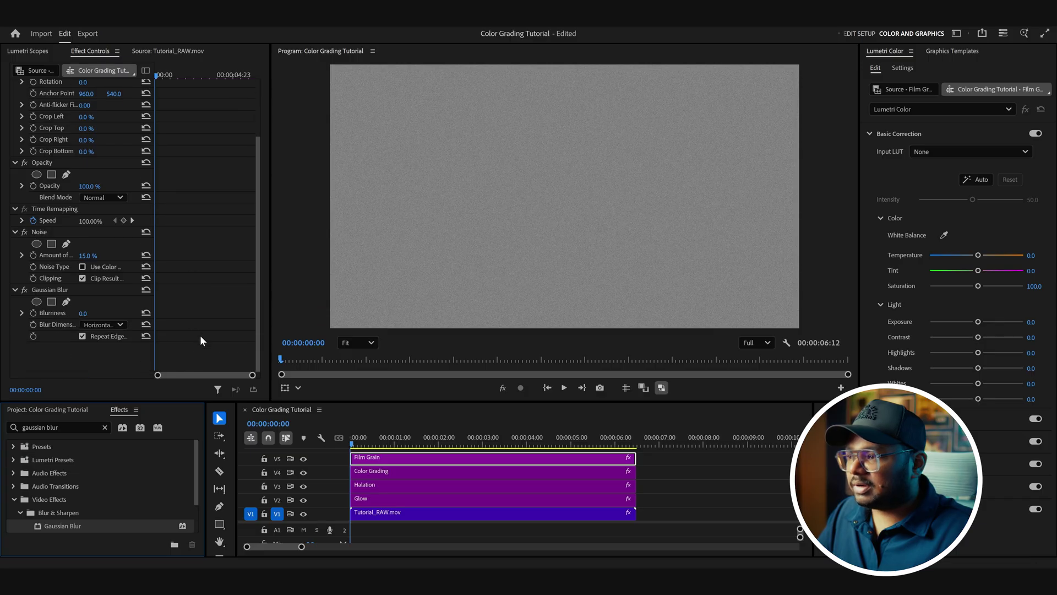
# Set the Film Grain's Gaussian Blur Blurriness to 3 and inspect the grain up close around the one-second mark.
pyautogui.click(88, 313)
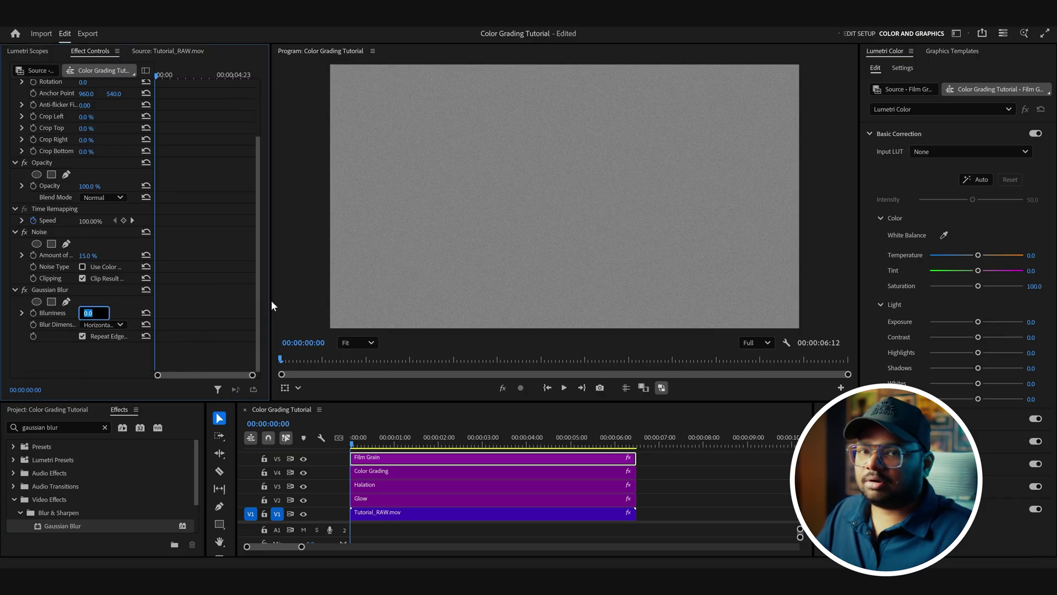
pyautogui.write('3')
pyautogui.press('Return')
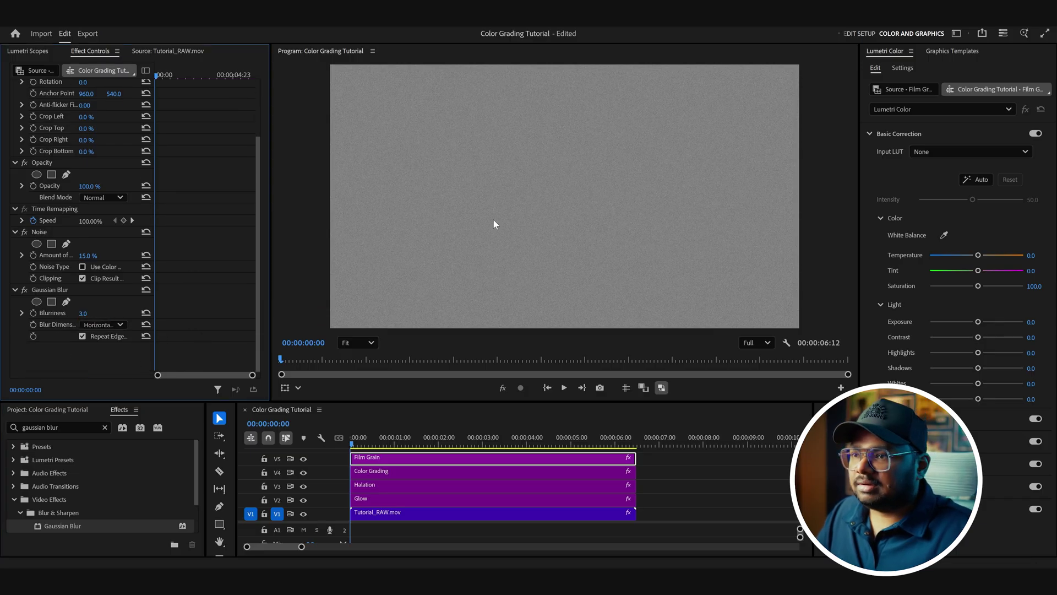
pyautogui.scroll(5, 494, 222)
pyautogui.scroll(-2, 494, 222)
pyautogui.moveTo(424, 447); pyautogui.dragTo(398, 448)
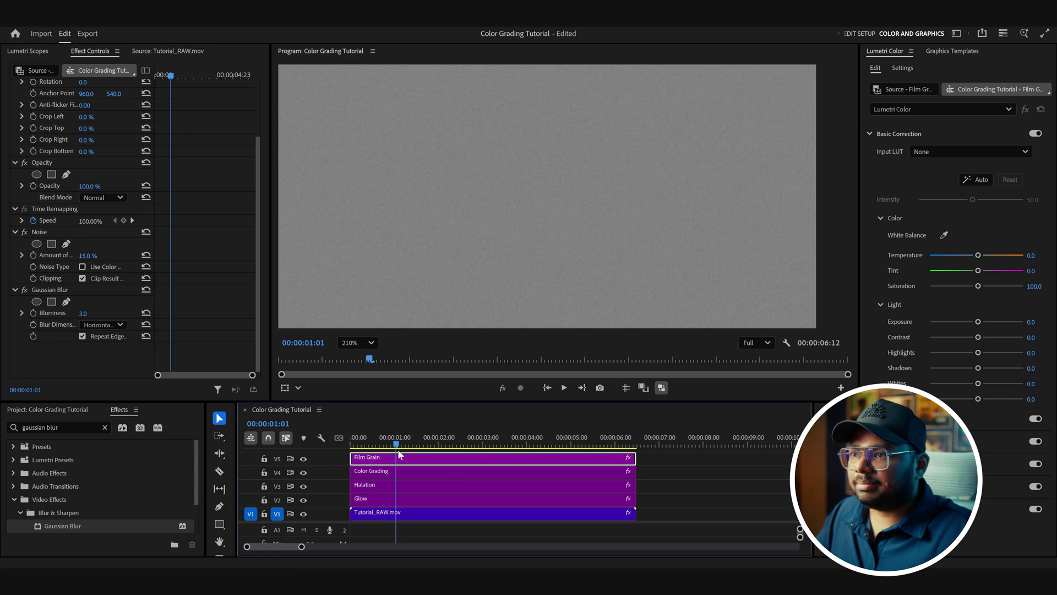
pyautogui.scroll(-2, 340, 375)
# Change the Film Grain matte's blend mode to Overlay and lower its opacity to 75%.
pyautogui.click(114, 196)
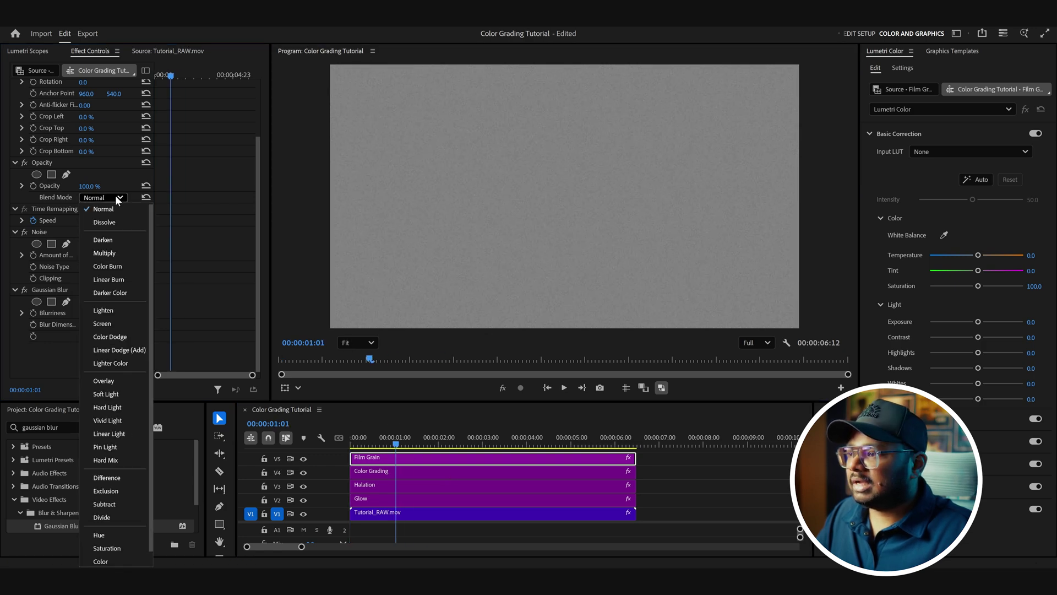
pyautogui.click(110, 380)
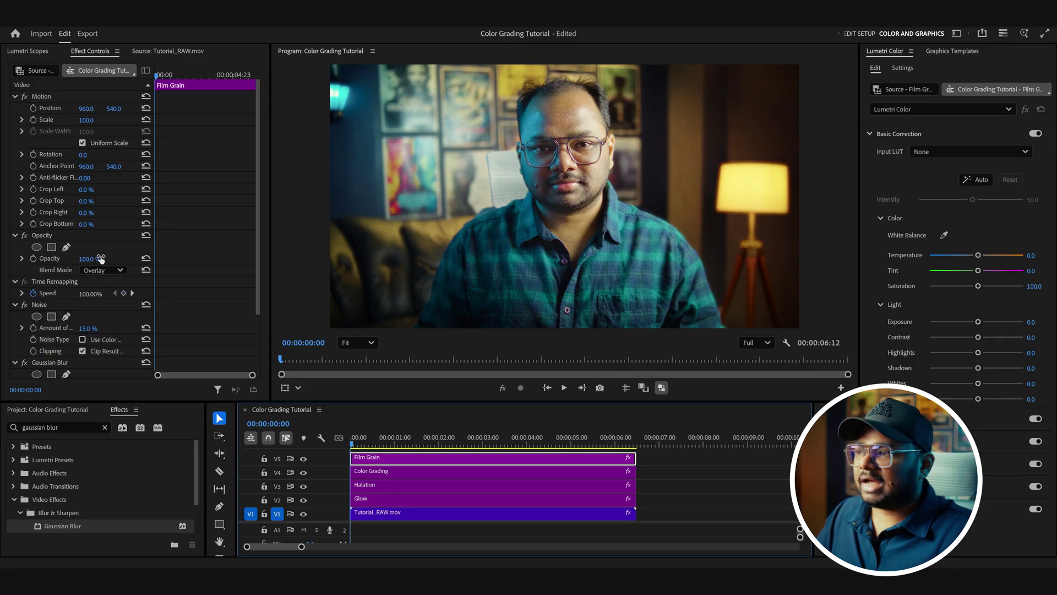
pyautogui.moveTo(100, 259); pyautogui.dragTo(90, 259)
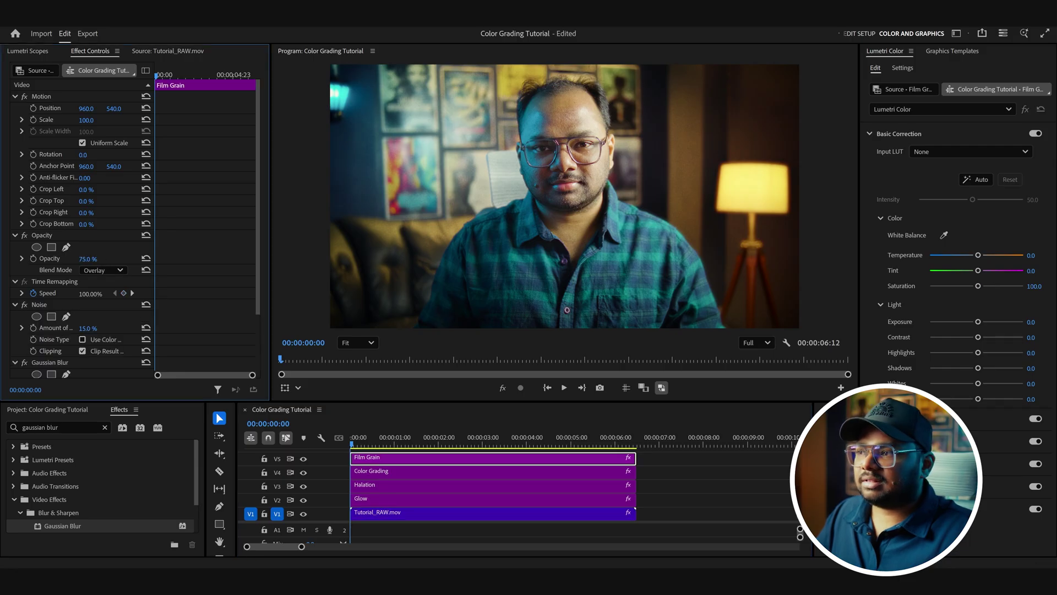